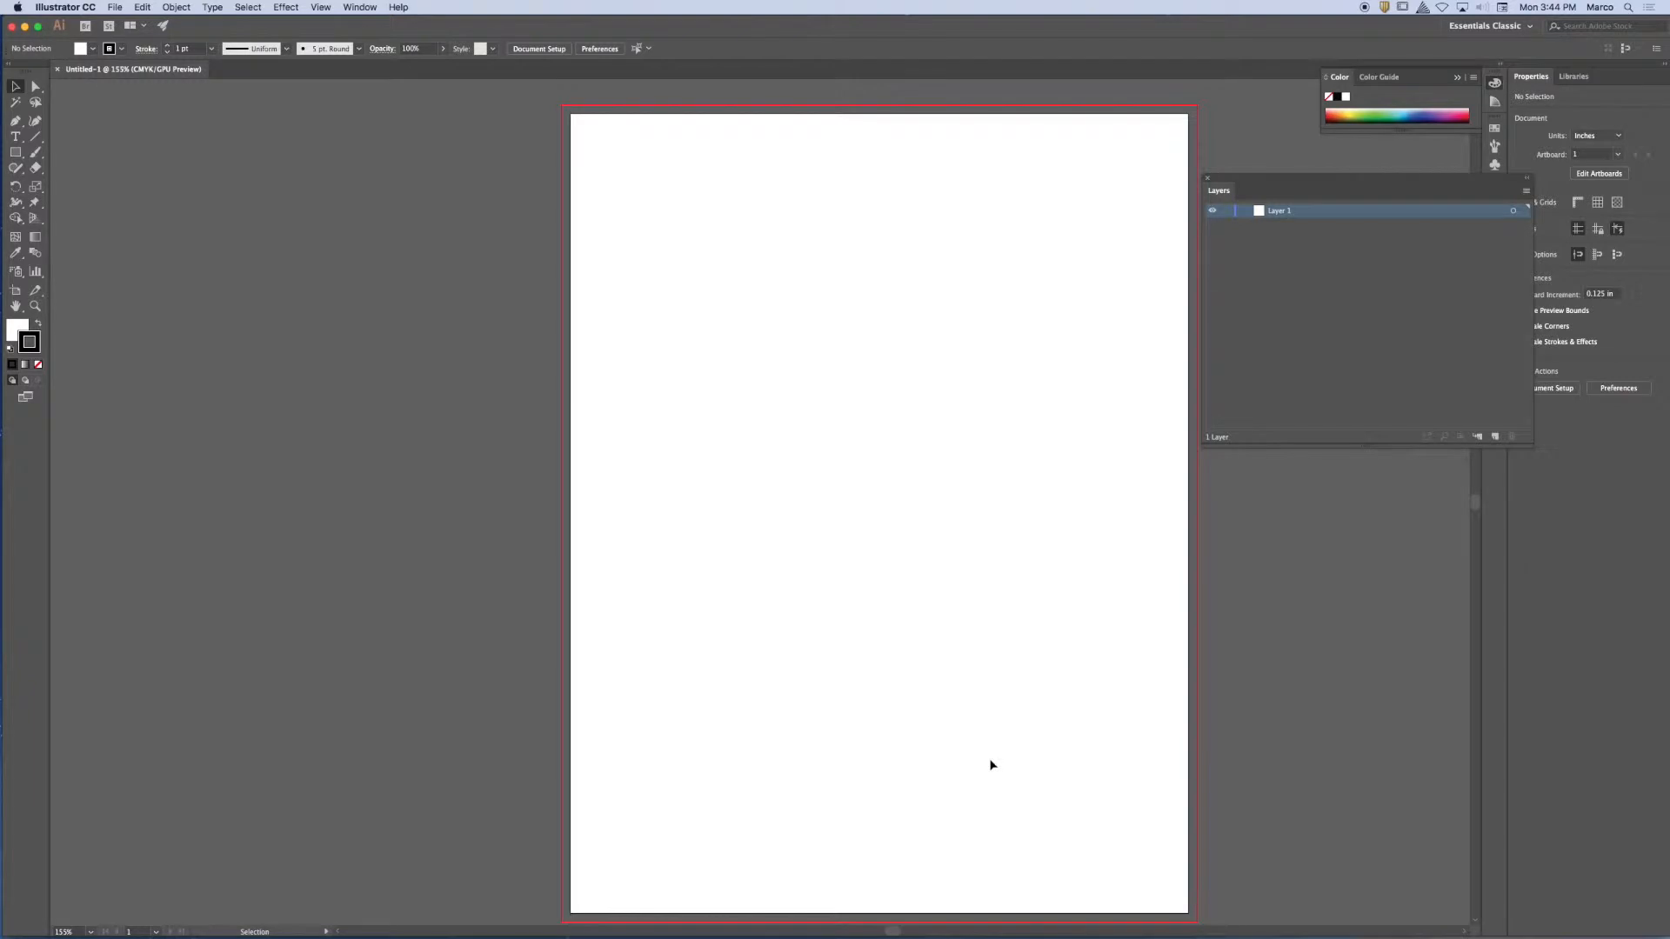
# Reset the Essentials Classic workspace and expand the toolbox to two columns.
pyautogui.click(360, 7)
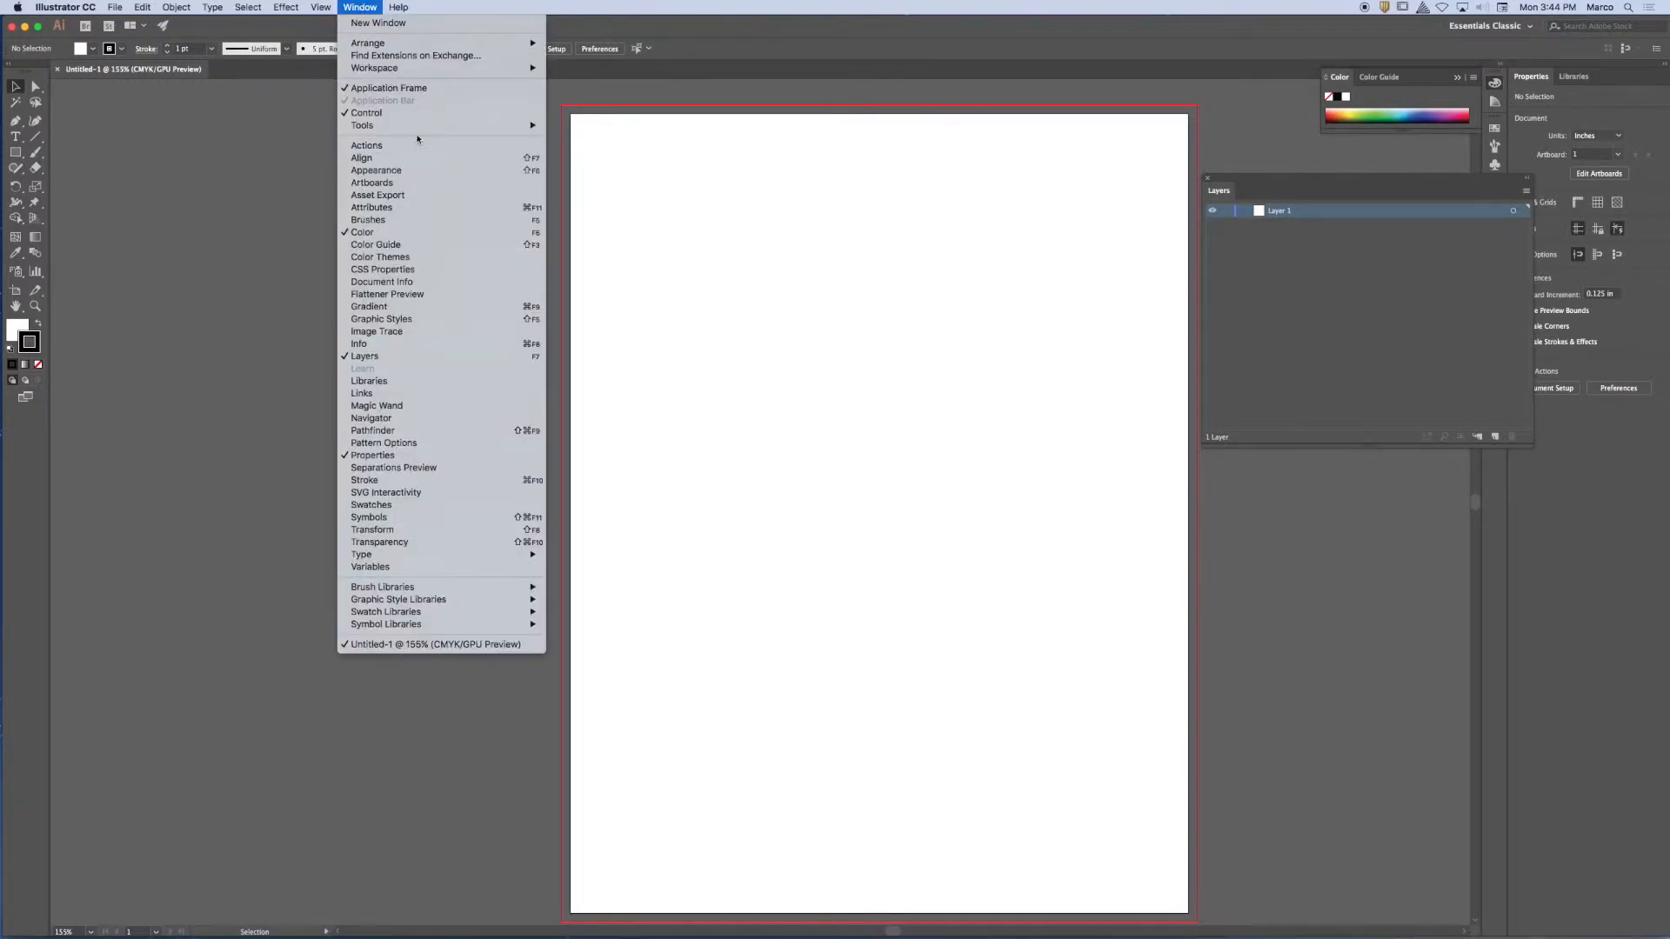
pyautogui.moveTo(453, 47)
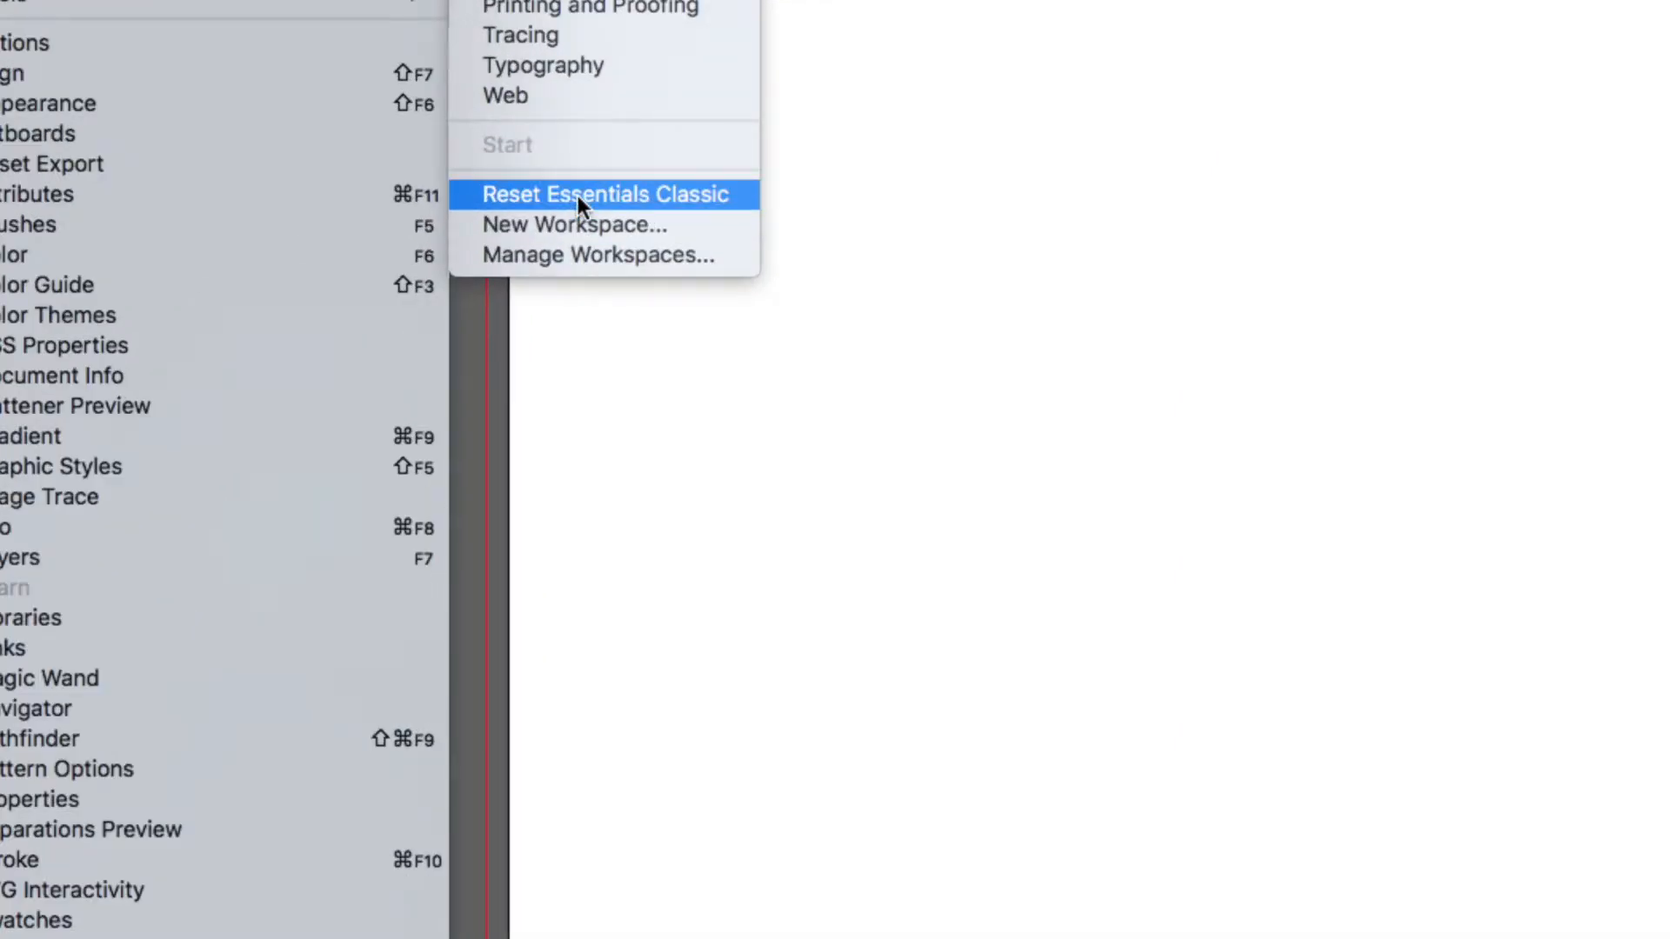
pyautogui.click(578, 196)
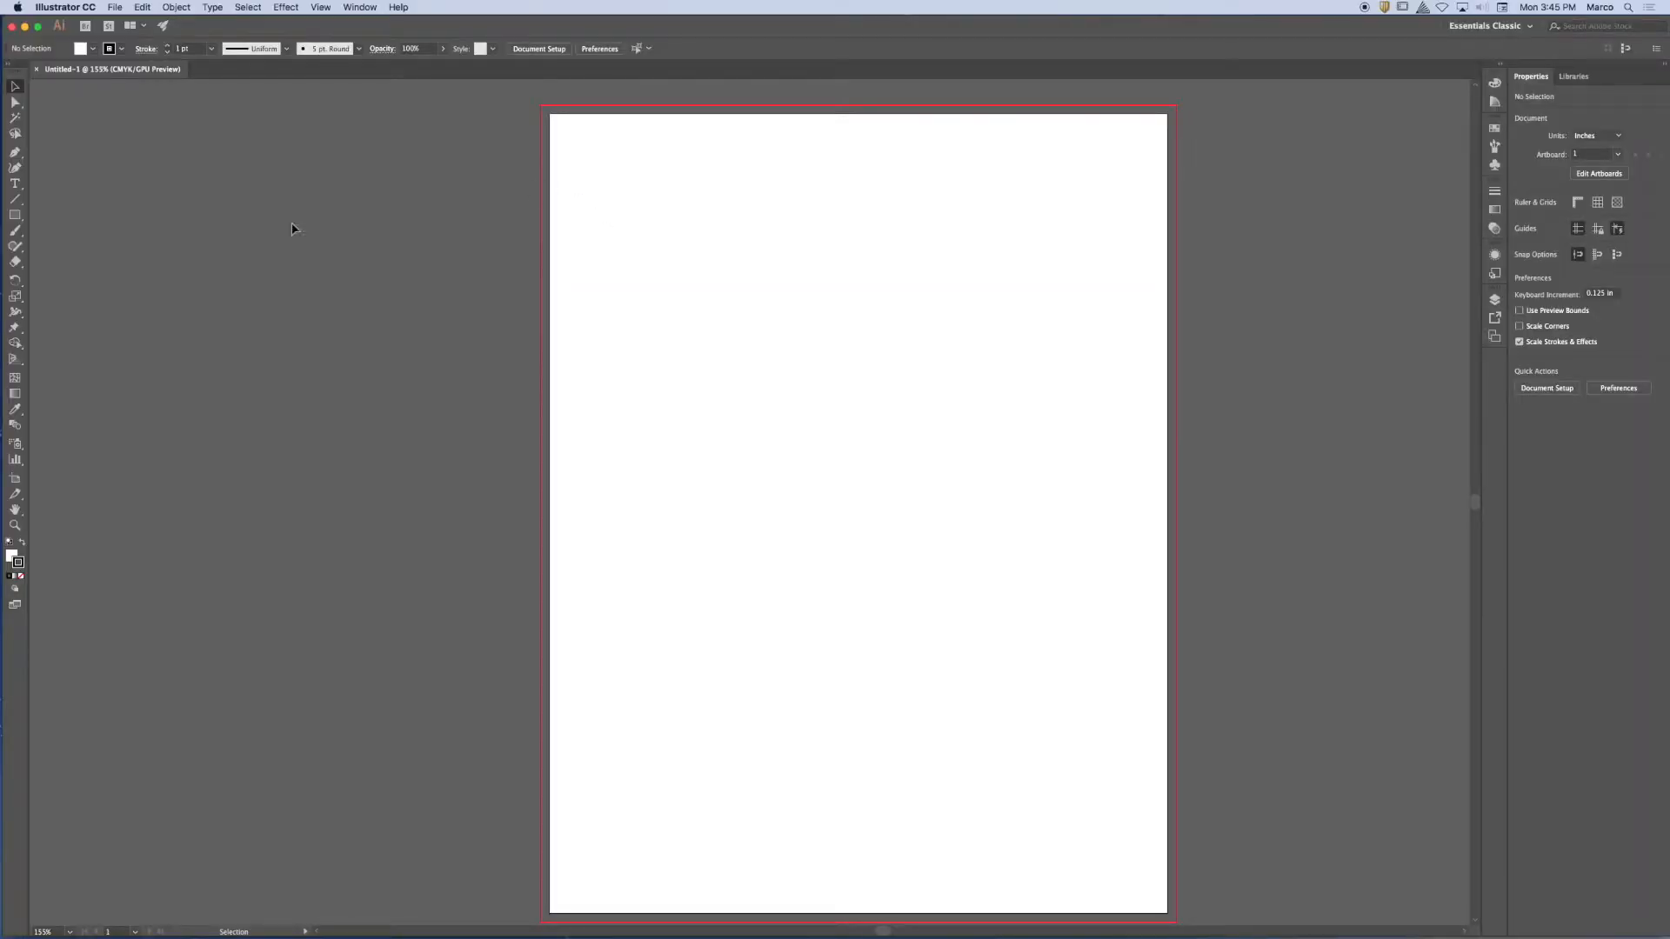
pyautogui.click(9, 66)
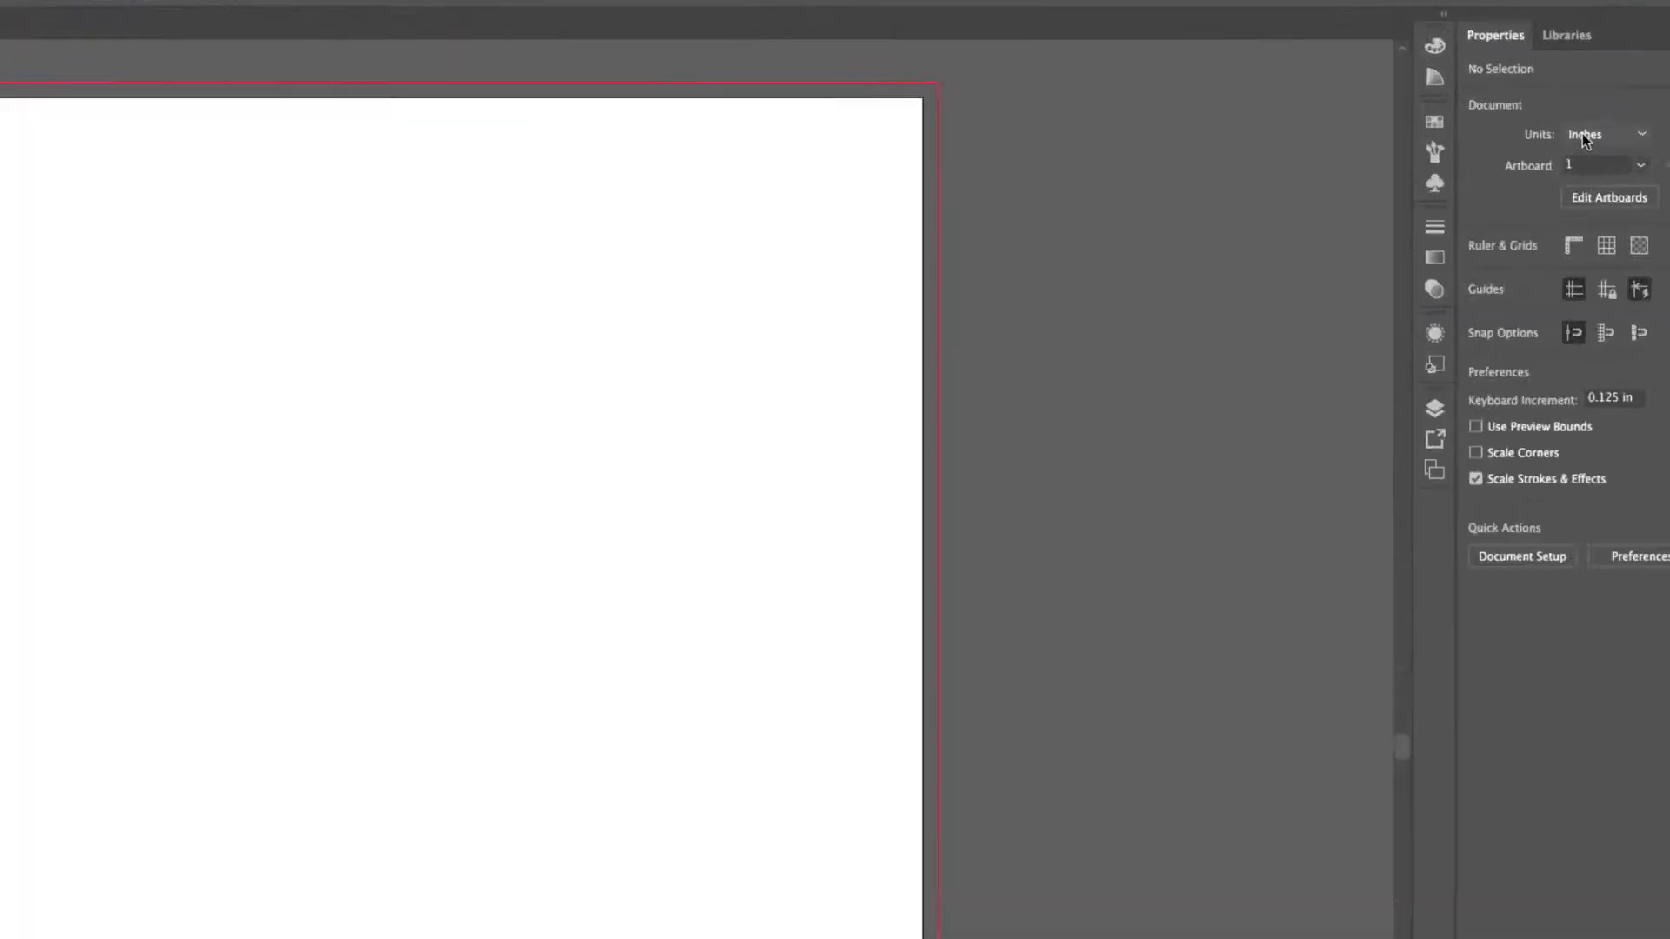
# Detach the Layers panel beside the artboard, enlarge it, and collapse the remaining Artboards panel group.
pyautogui.click(1362, 528)
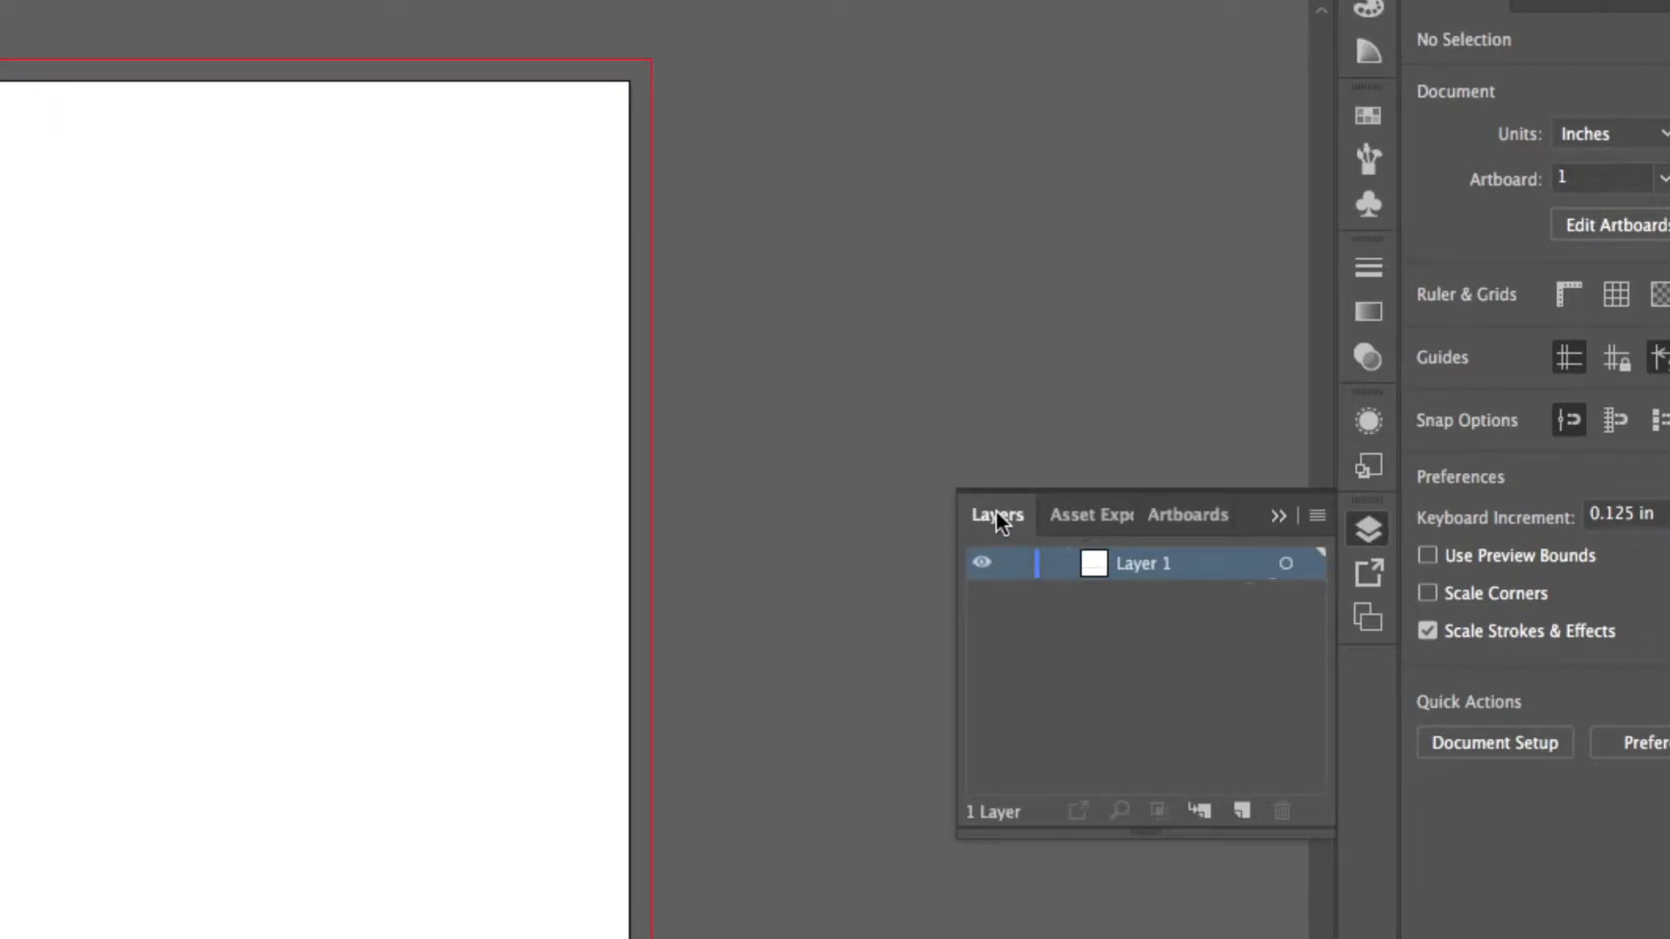
pyautogui.moveTo(998, 520); pyautogui.dragTo(695, 122)
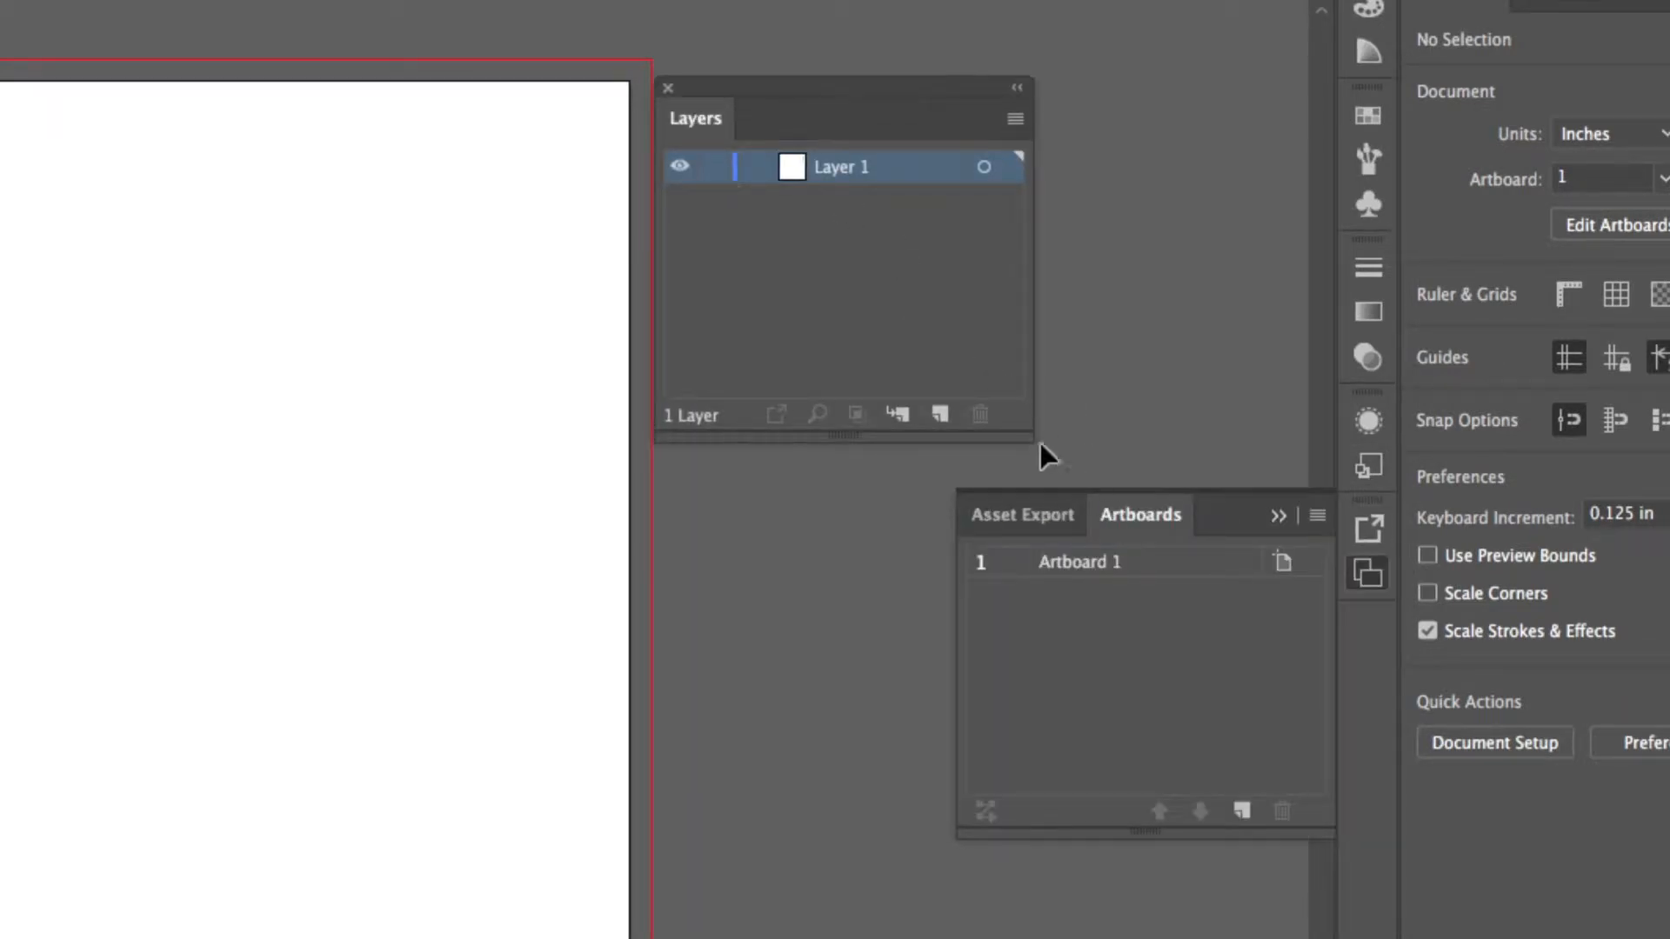
pyautogui.moveTo(1029, 433); pyautogui.dragTo(1078, 676)
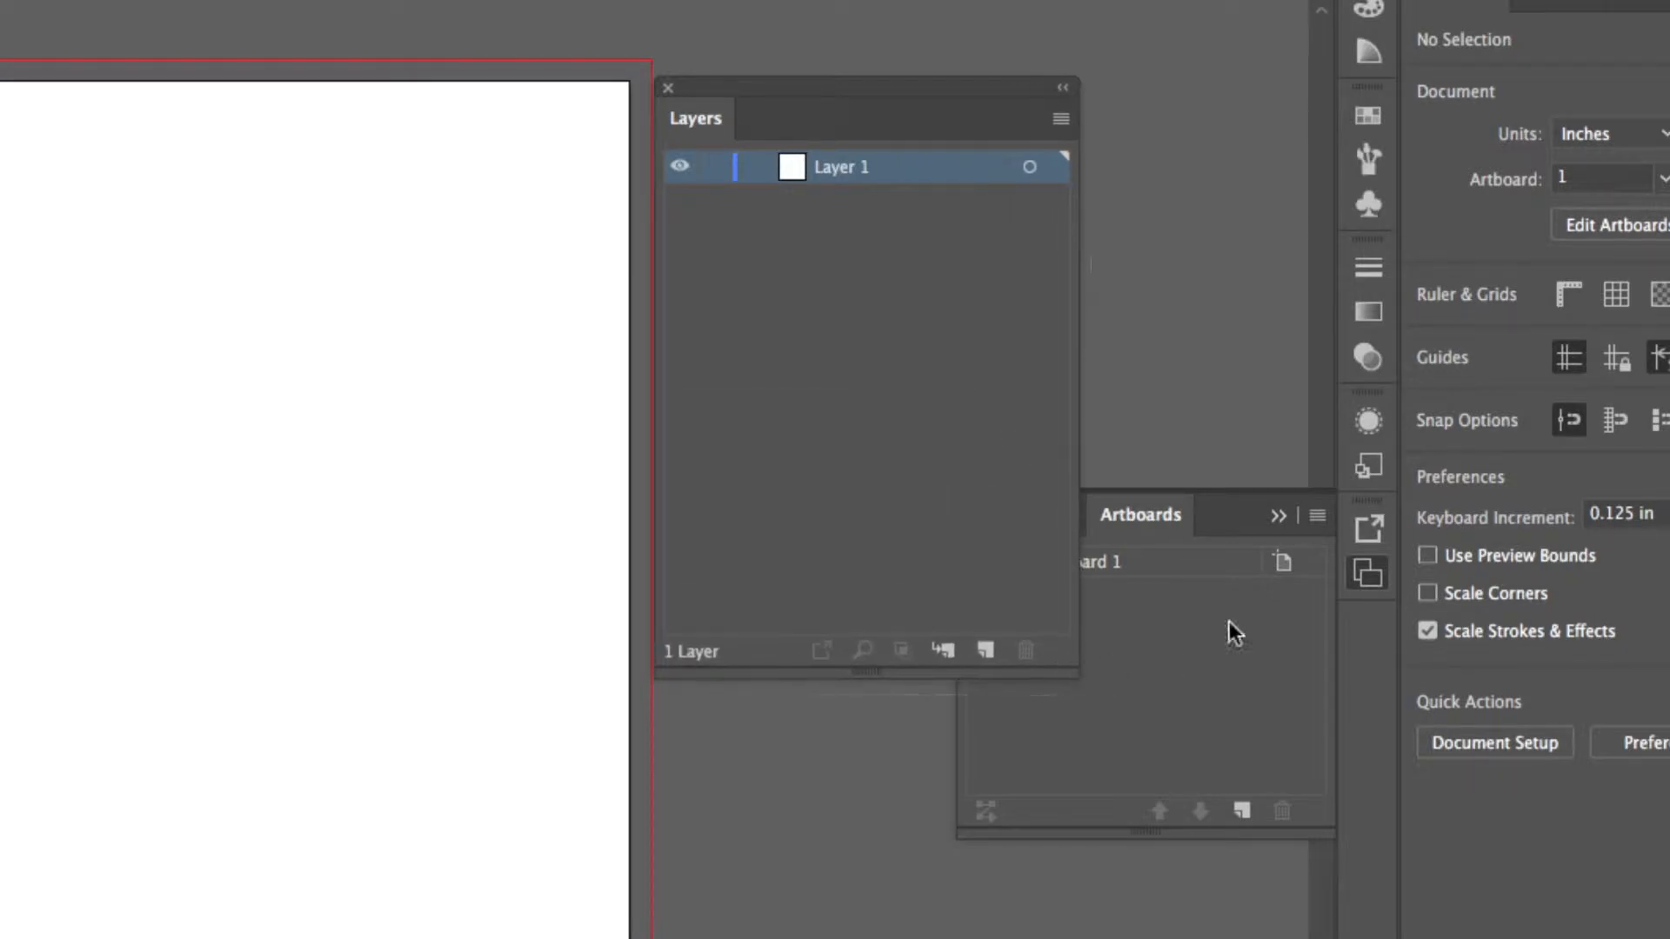
pyautogui.click(1277, 518)
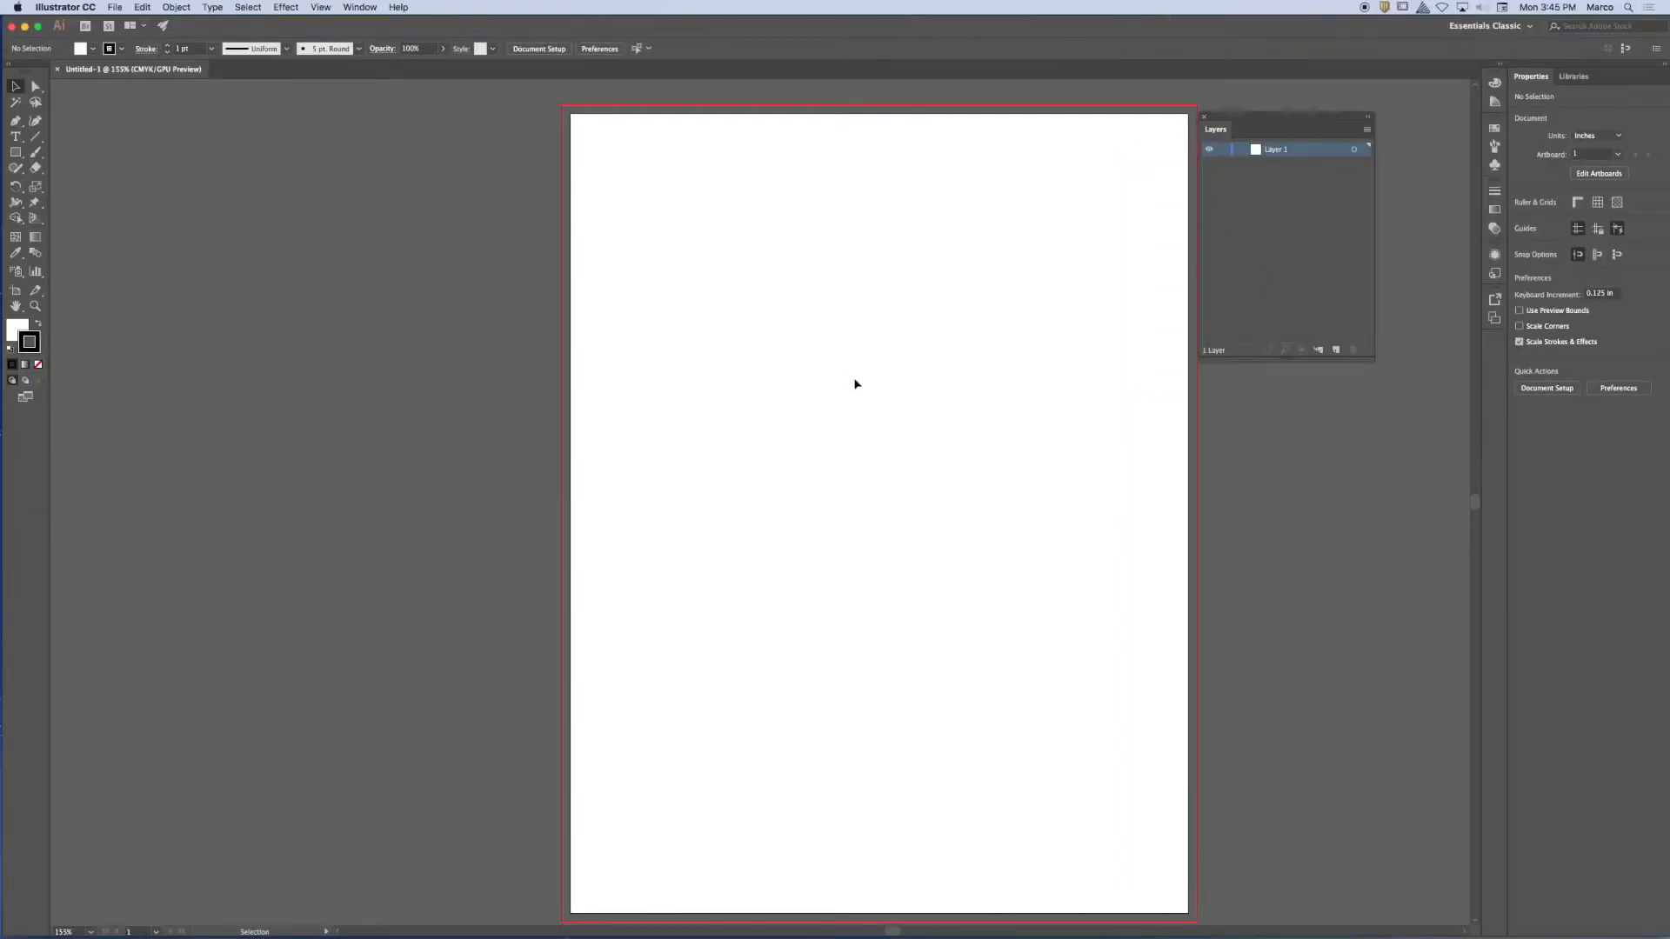
# Draw a circle about 2.43 in wide in the artboard's upper left area and place a duplicate to its right.
pyautogui.moveTo(874, 357); pyautogui.dragTo(707, 342)
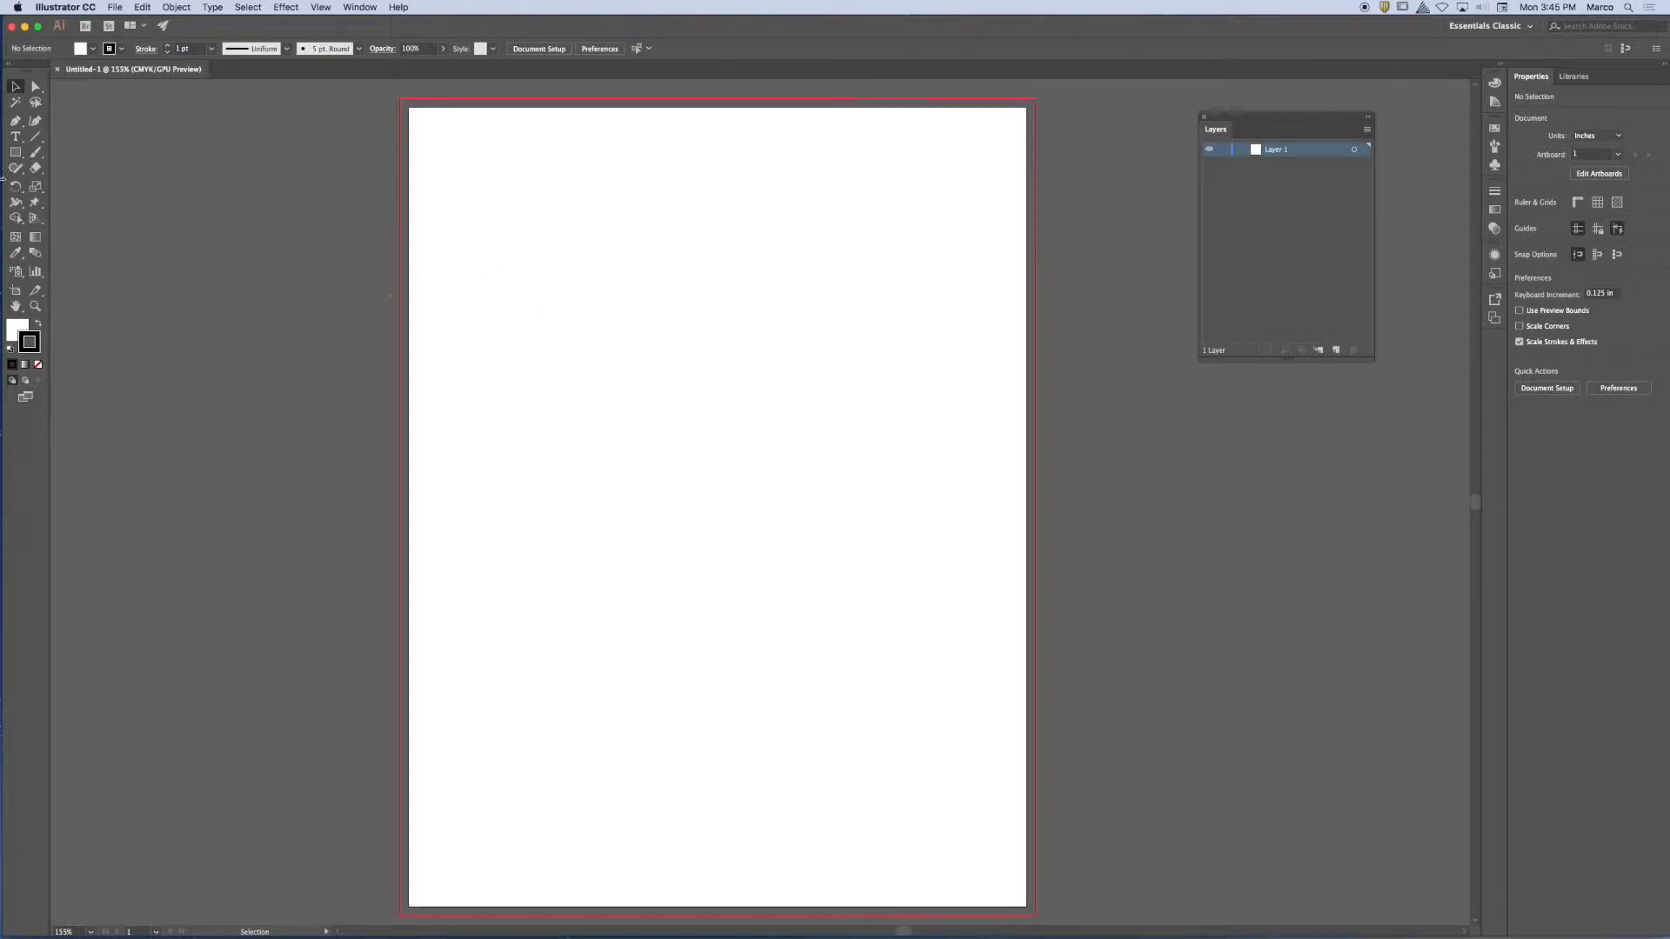
pyautogui.moveTo(14, 157); pyautogui.dragTo(92, 183)
pyautogui.moveTo(461, 280); pyautogui.dragTo(639, 456)
pyautogui.click(15, 86)
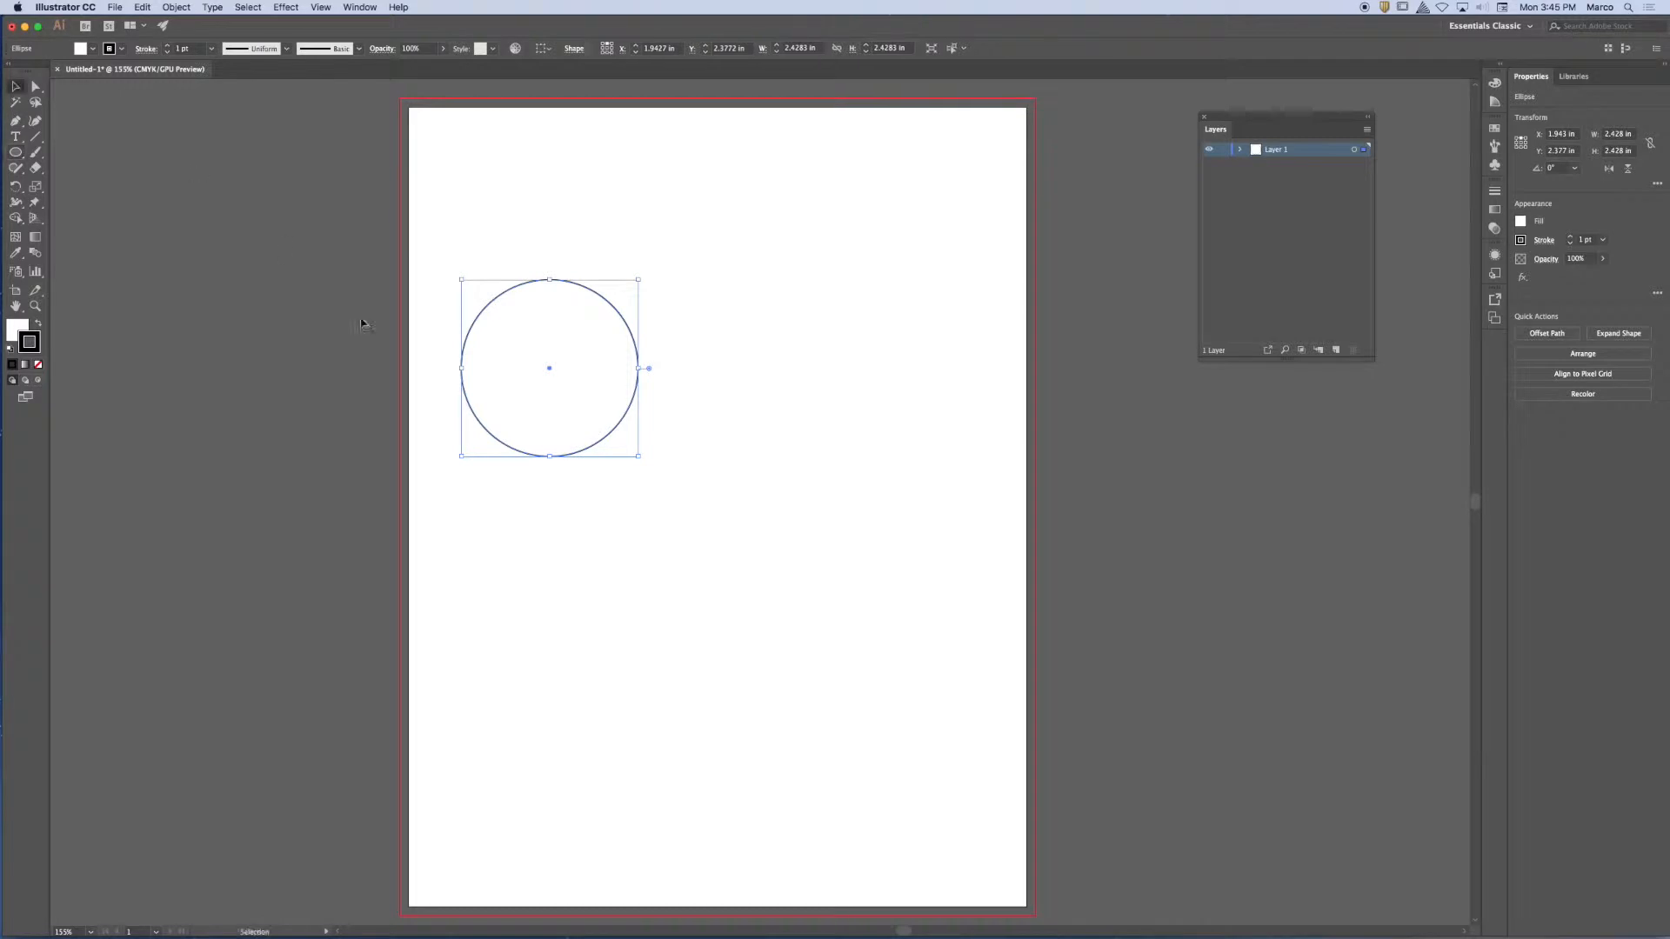
pyautogui.moveTo(544, 374)
pyautogui.mouseDown()
pyautogui.moveTo(802, 379)
pyautogui.moveTo(559, 384)
pyautogui.mouseUp()
pyautogui.click(577, 224)
pyautogui.click(555, 388)
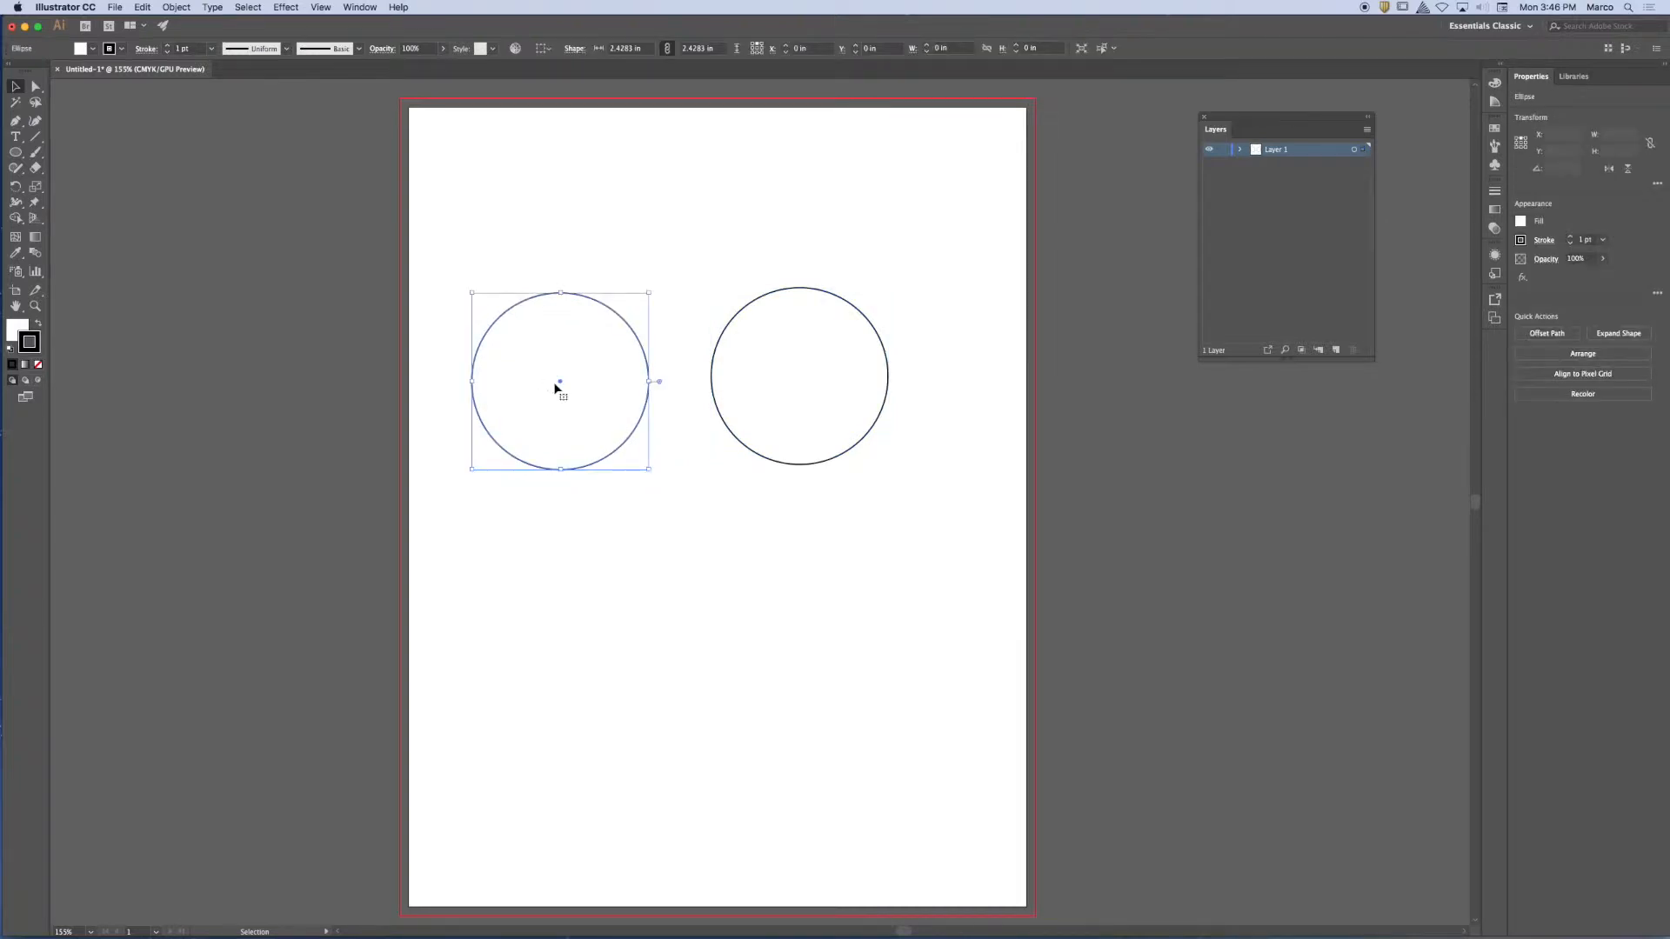
# Move the Layers panel lower, then float the Swatches panel beside the artboard and widen it.
pyautogui.moveTo(1288, 116); pyautogui.dragTo(1269, 438)
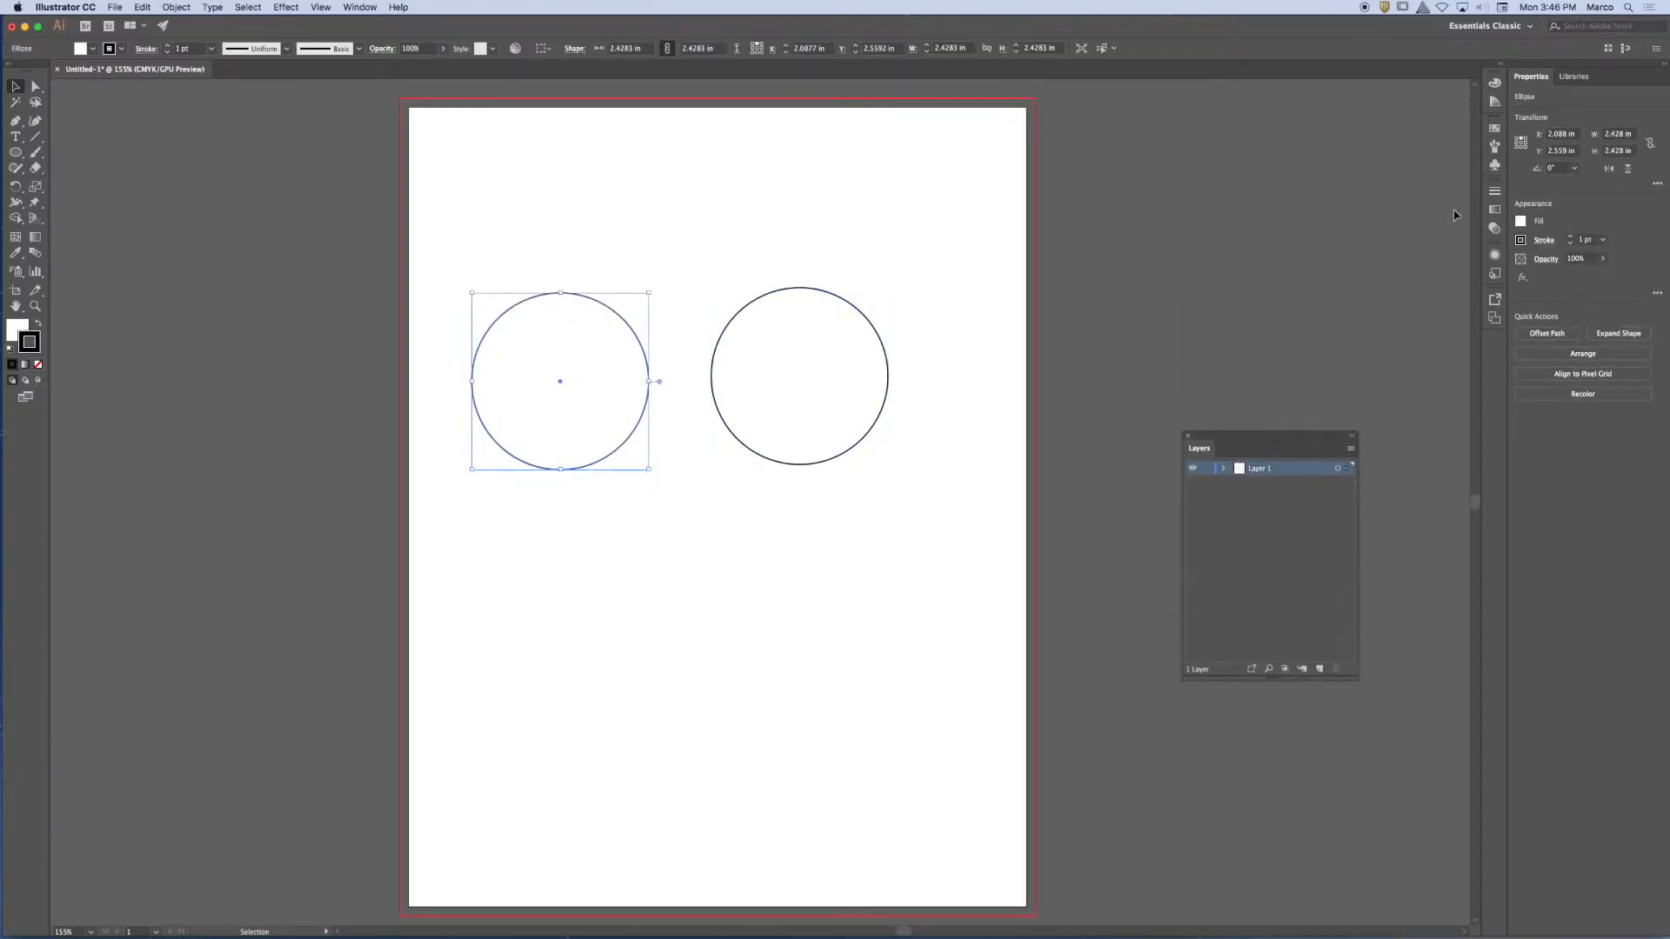
pyautogui.click(1494, 128)
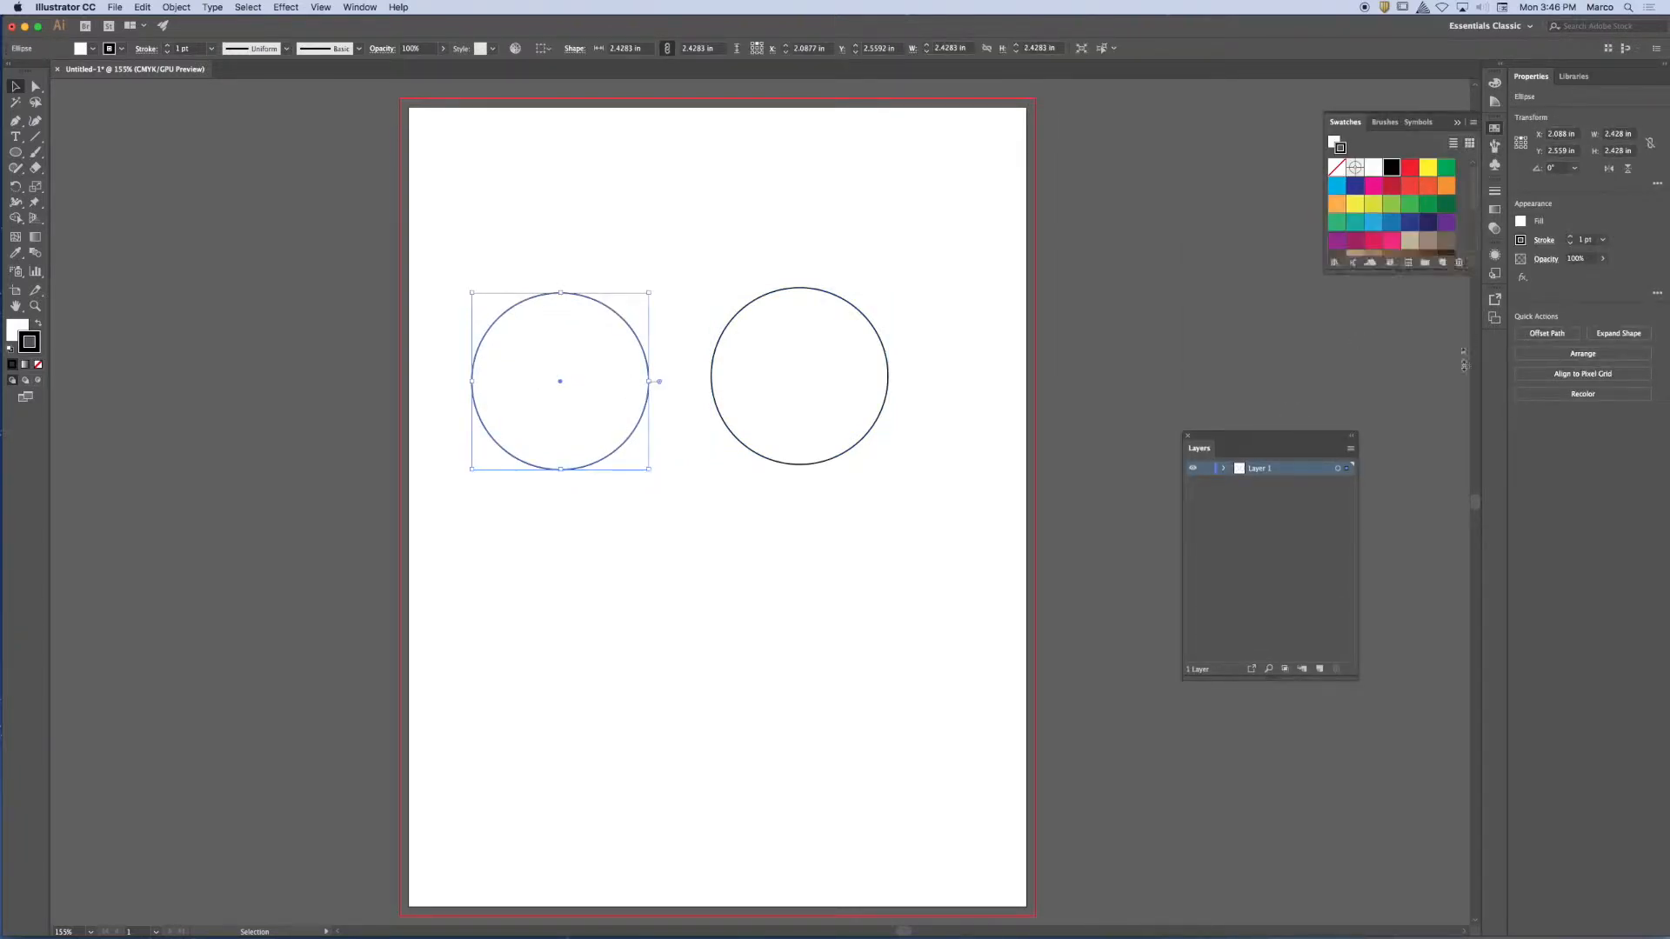
pyautogui.moveTo(1345, 122); pyautogui.dragTo(1112, 90)
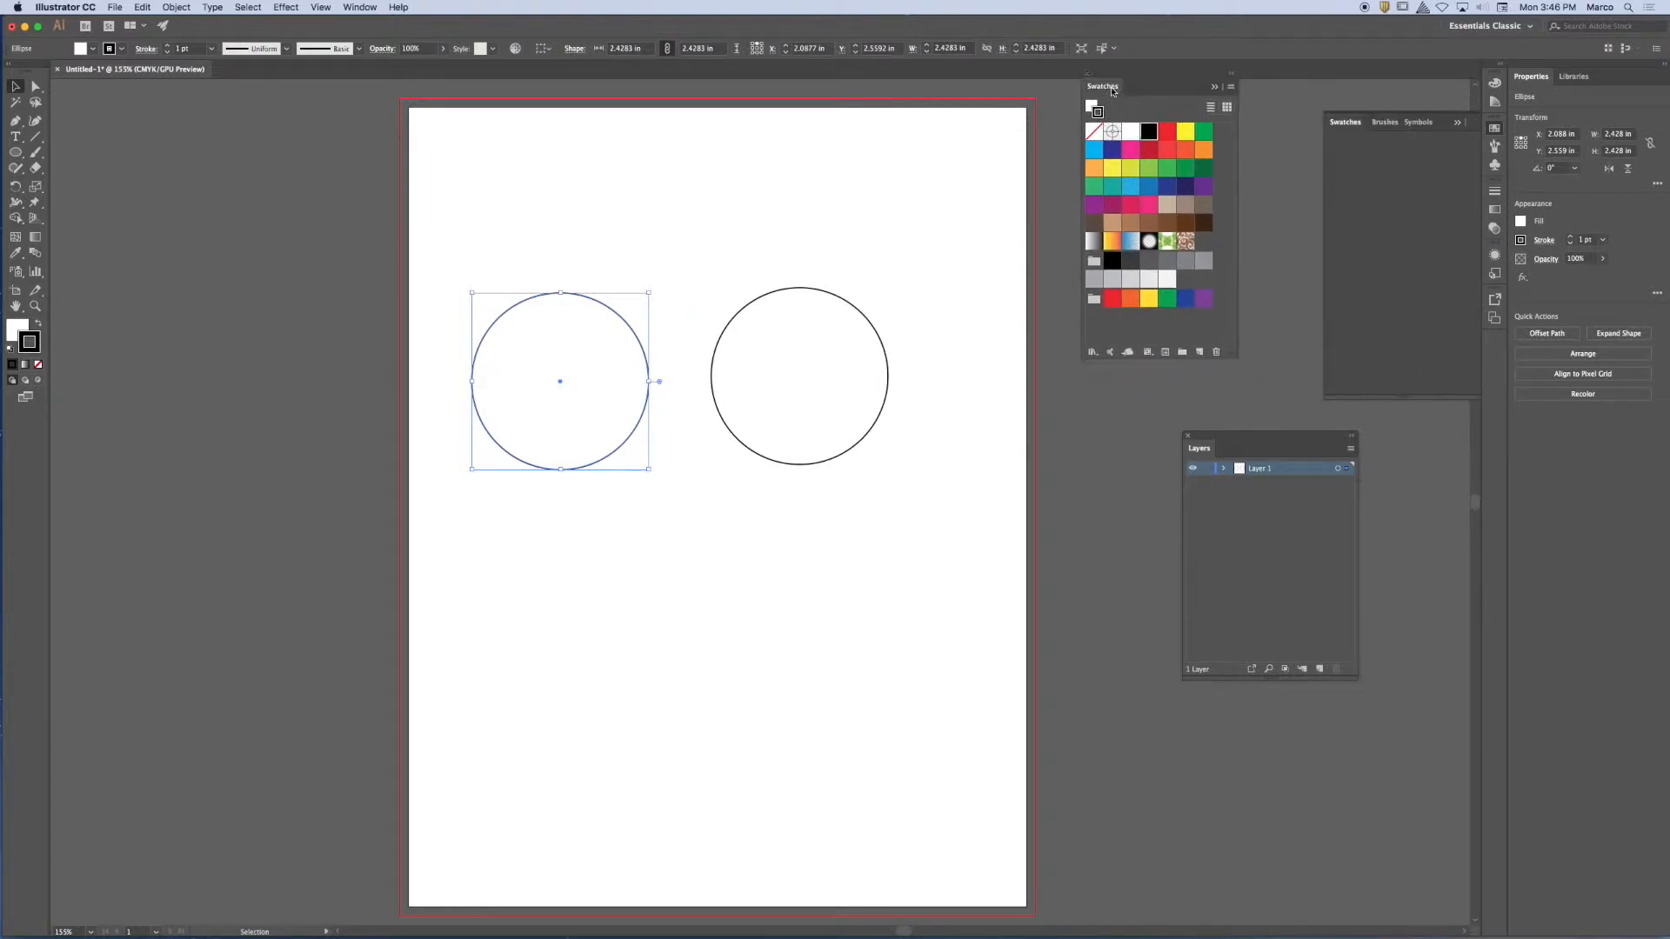
pyautogui.moveTo(1238, 319); pyautogui.dragTo(1307, 319)
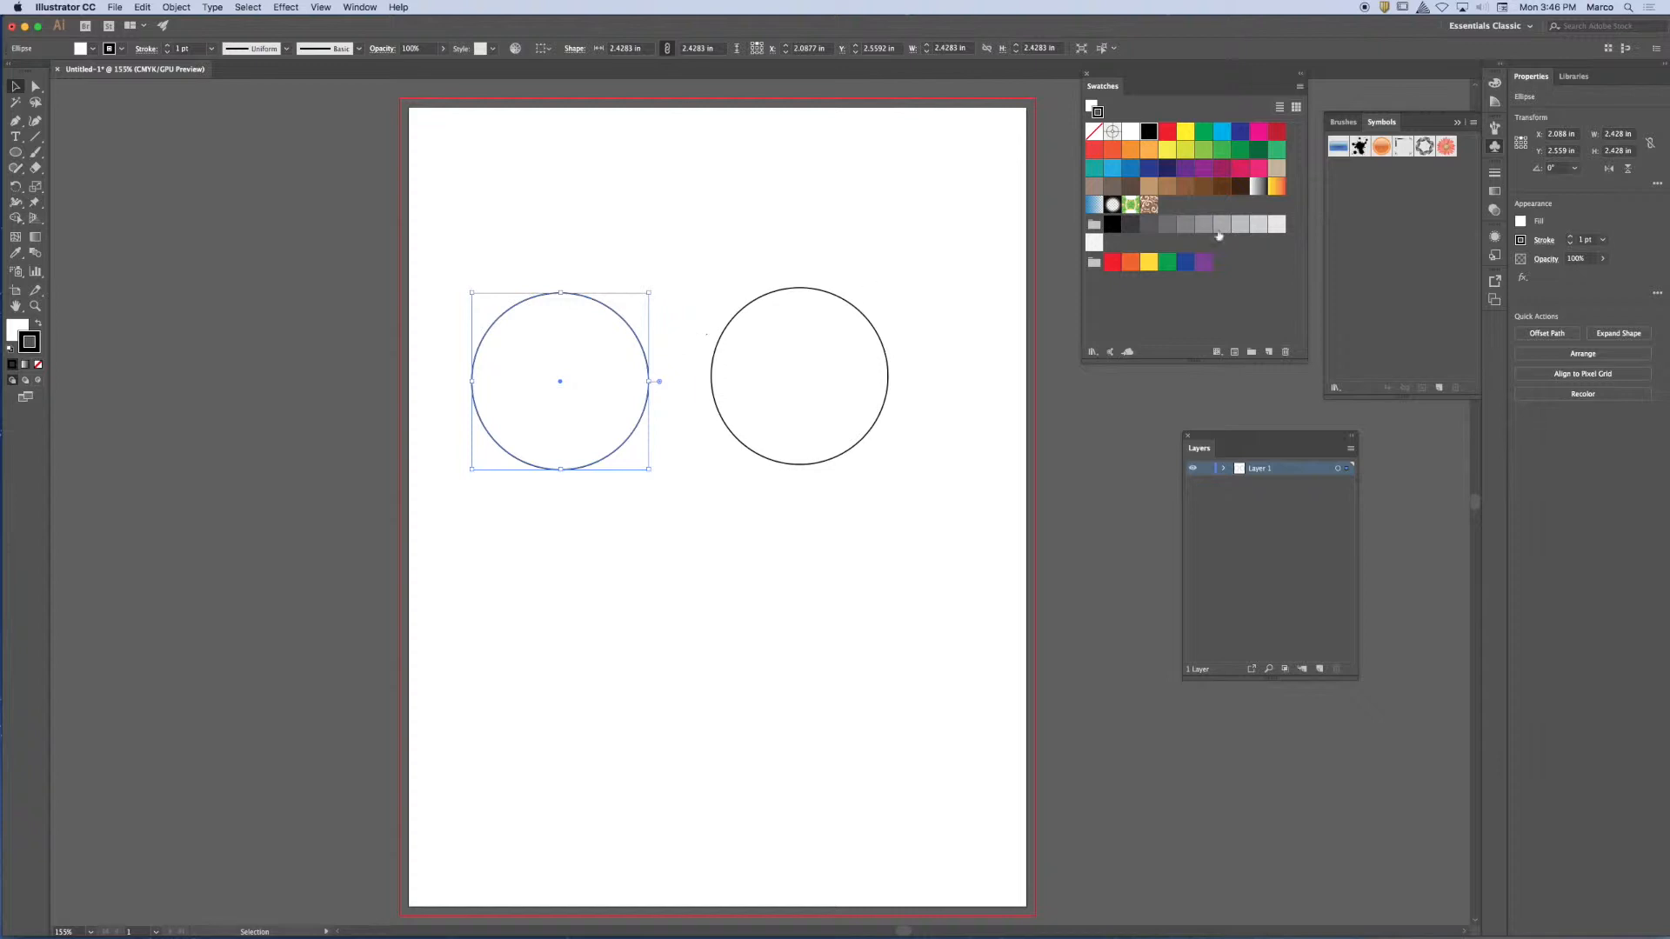
# Give the left circle a white-to-black gradient fill without a stroke and shift it slightly upward.
pyautogui.click(1258, 186)
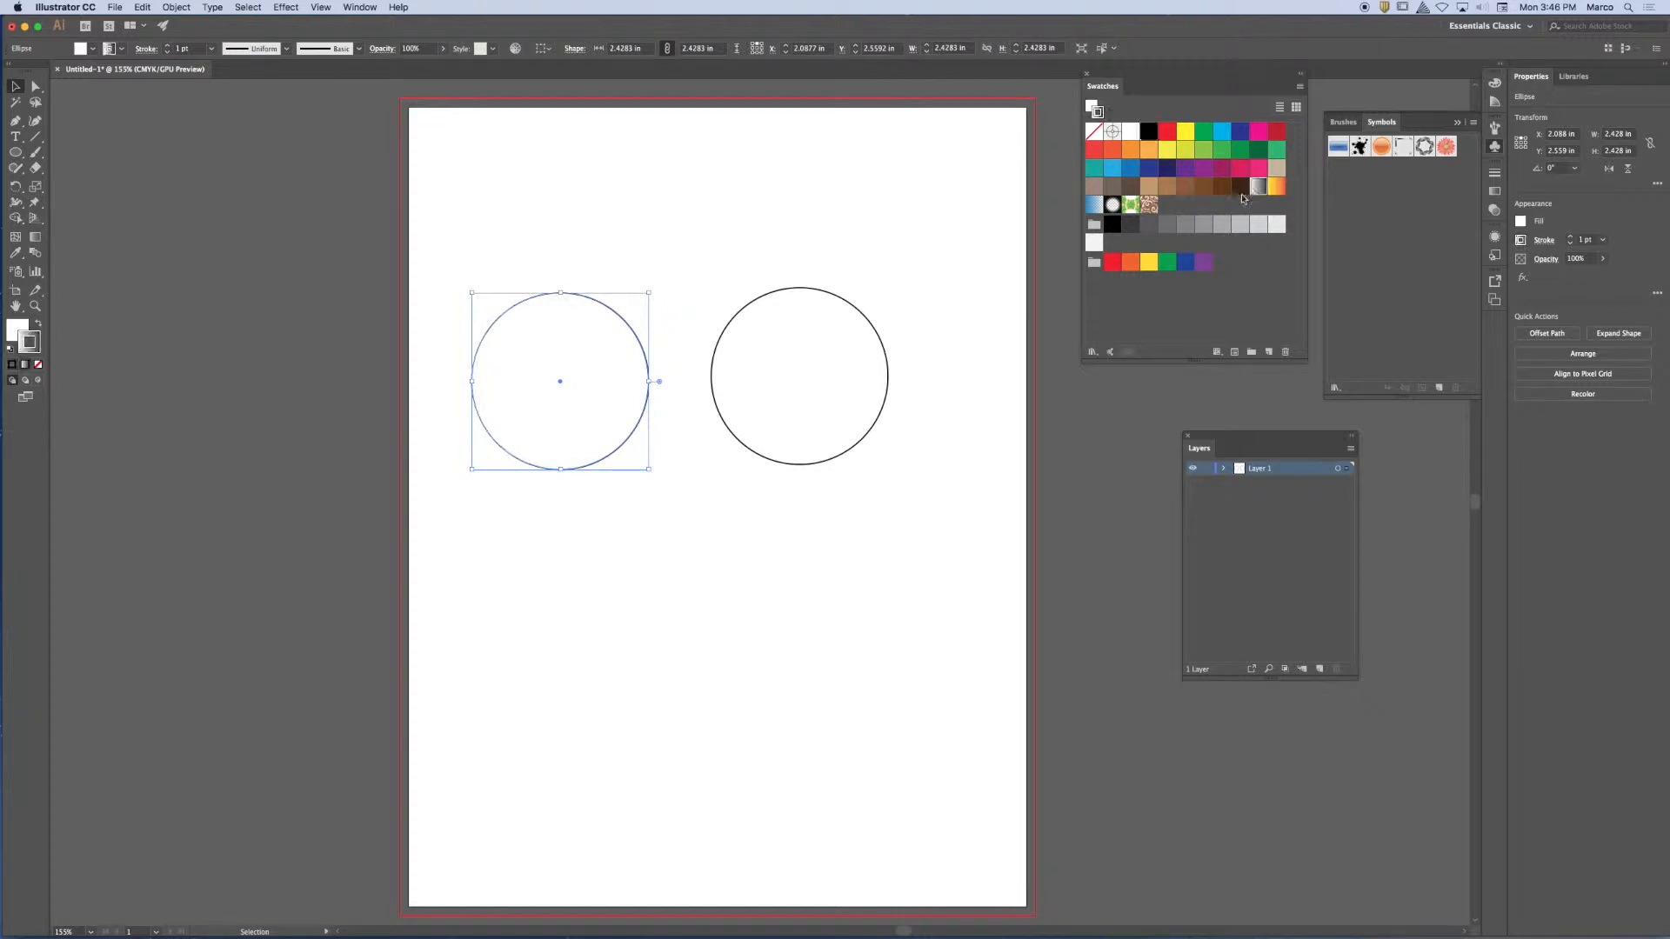
pyautogui.click(38, 324)
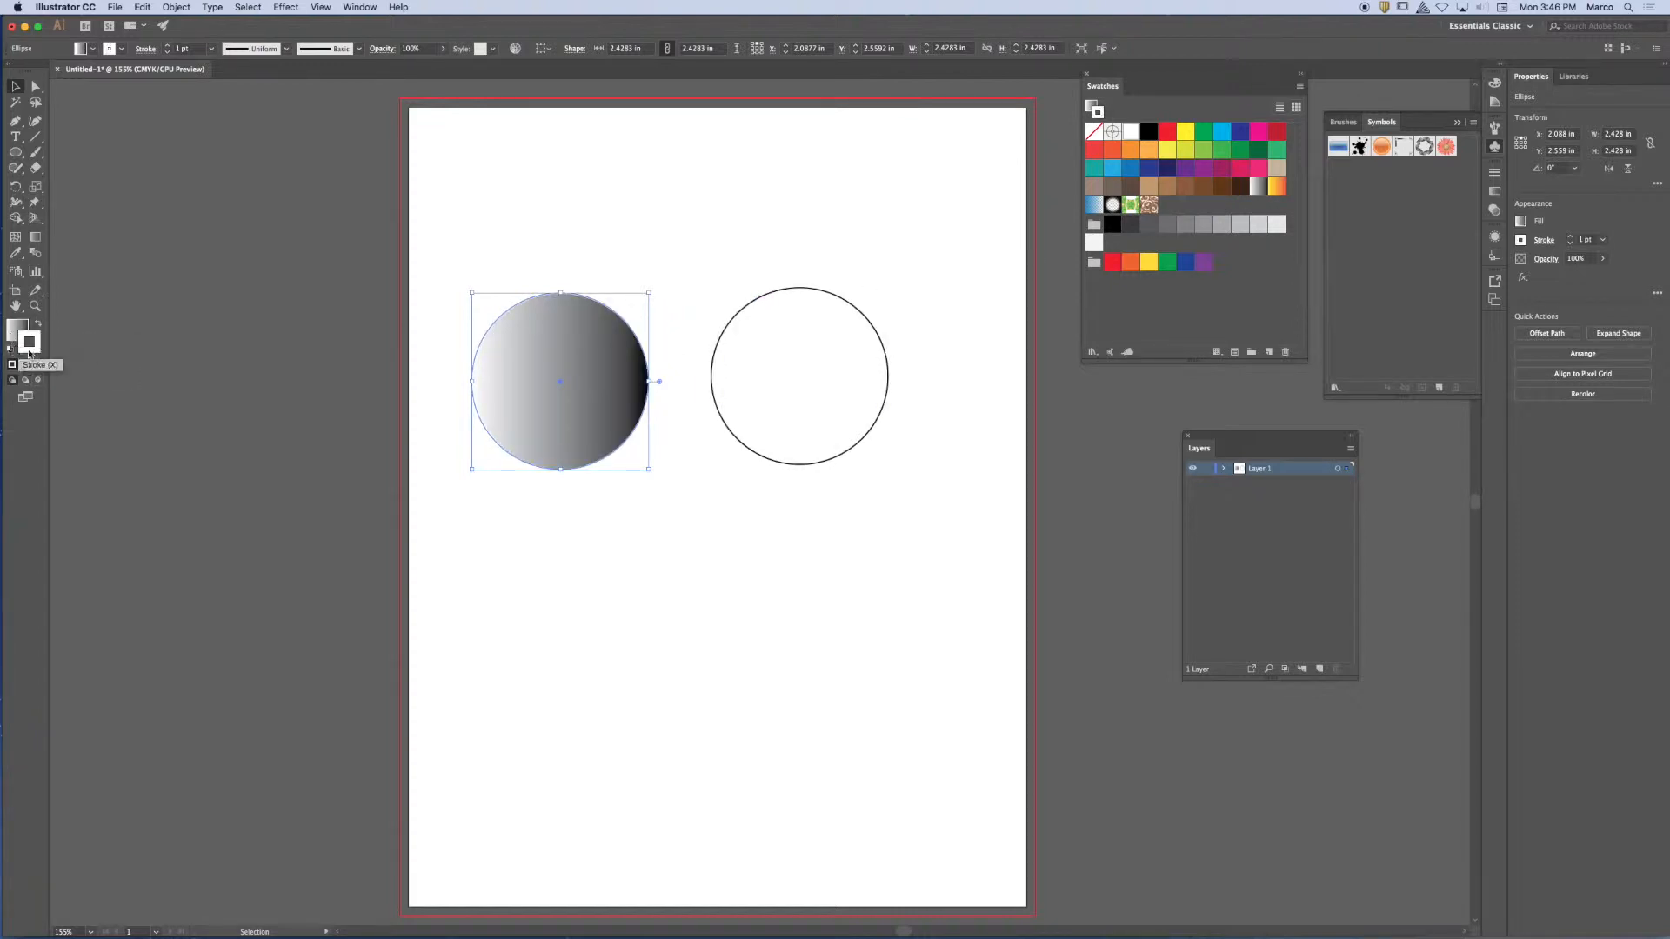
pyautogui.click(597, 195)
pyautogui.moveTo(563, 401); pyautogui.dragTo(557, 388)
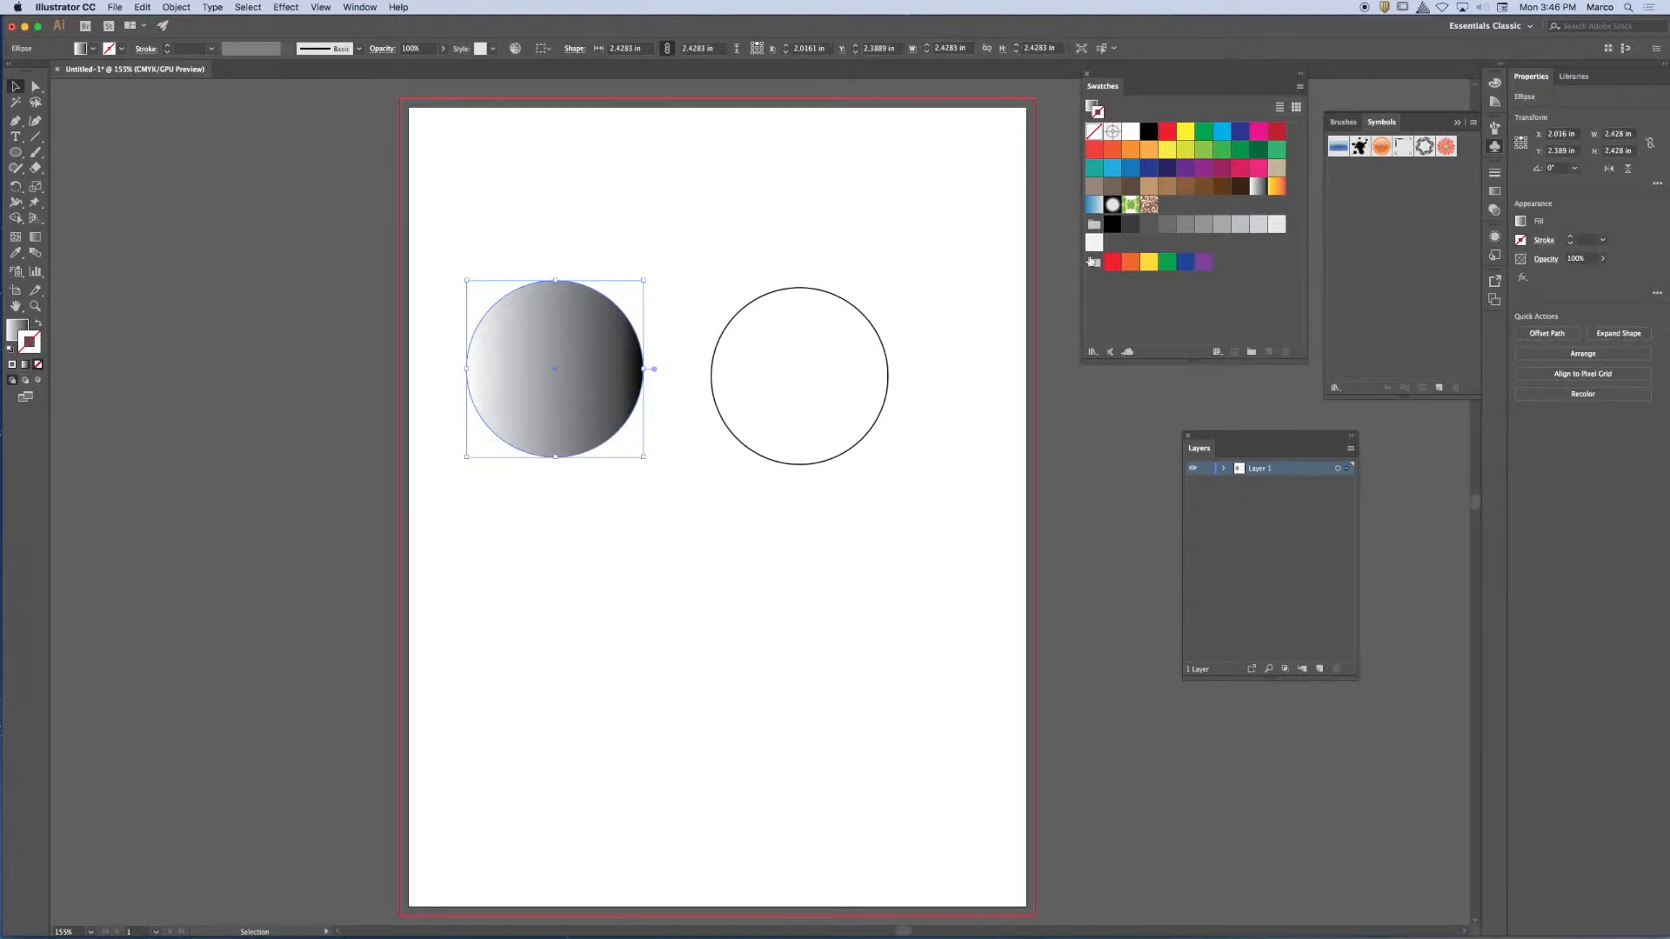
# Give the right circle the yellow-to-red gradient fill without a stroke and move it slightly farther right.
pyautogui.click(784, 383)
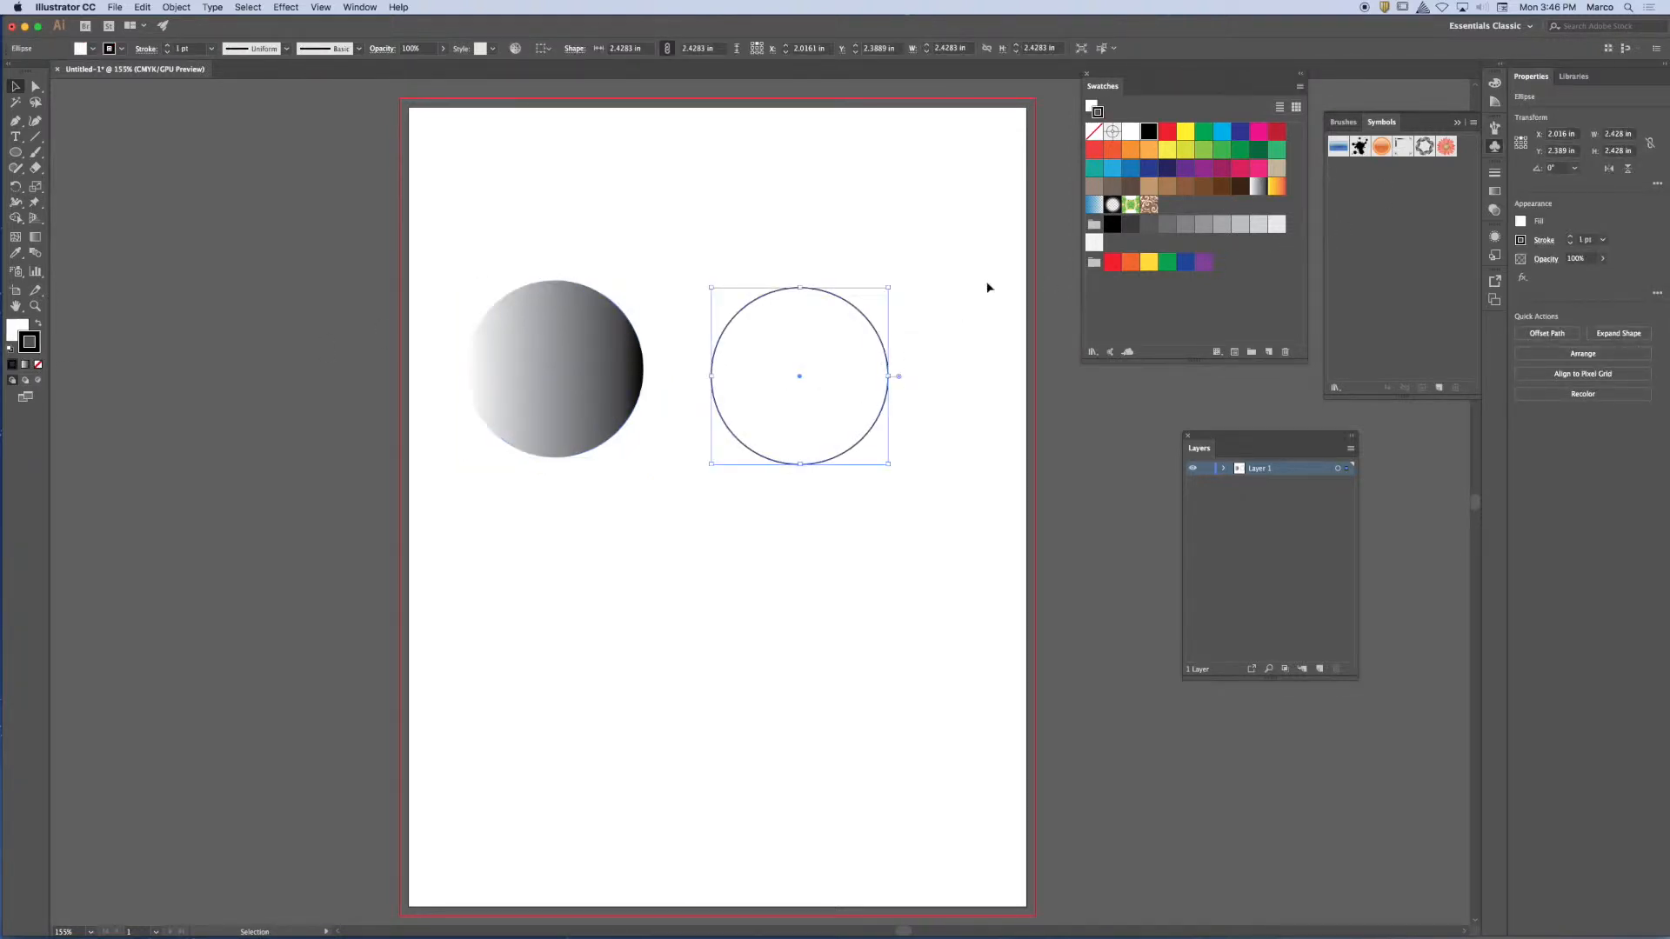
pyautogui.click(1270, 188)
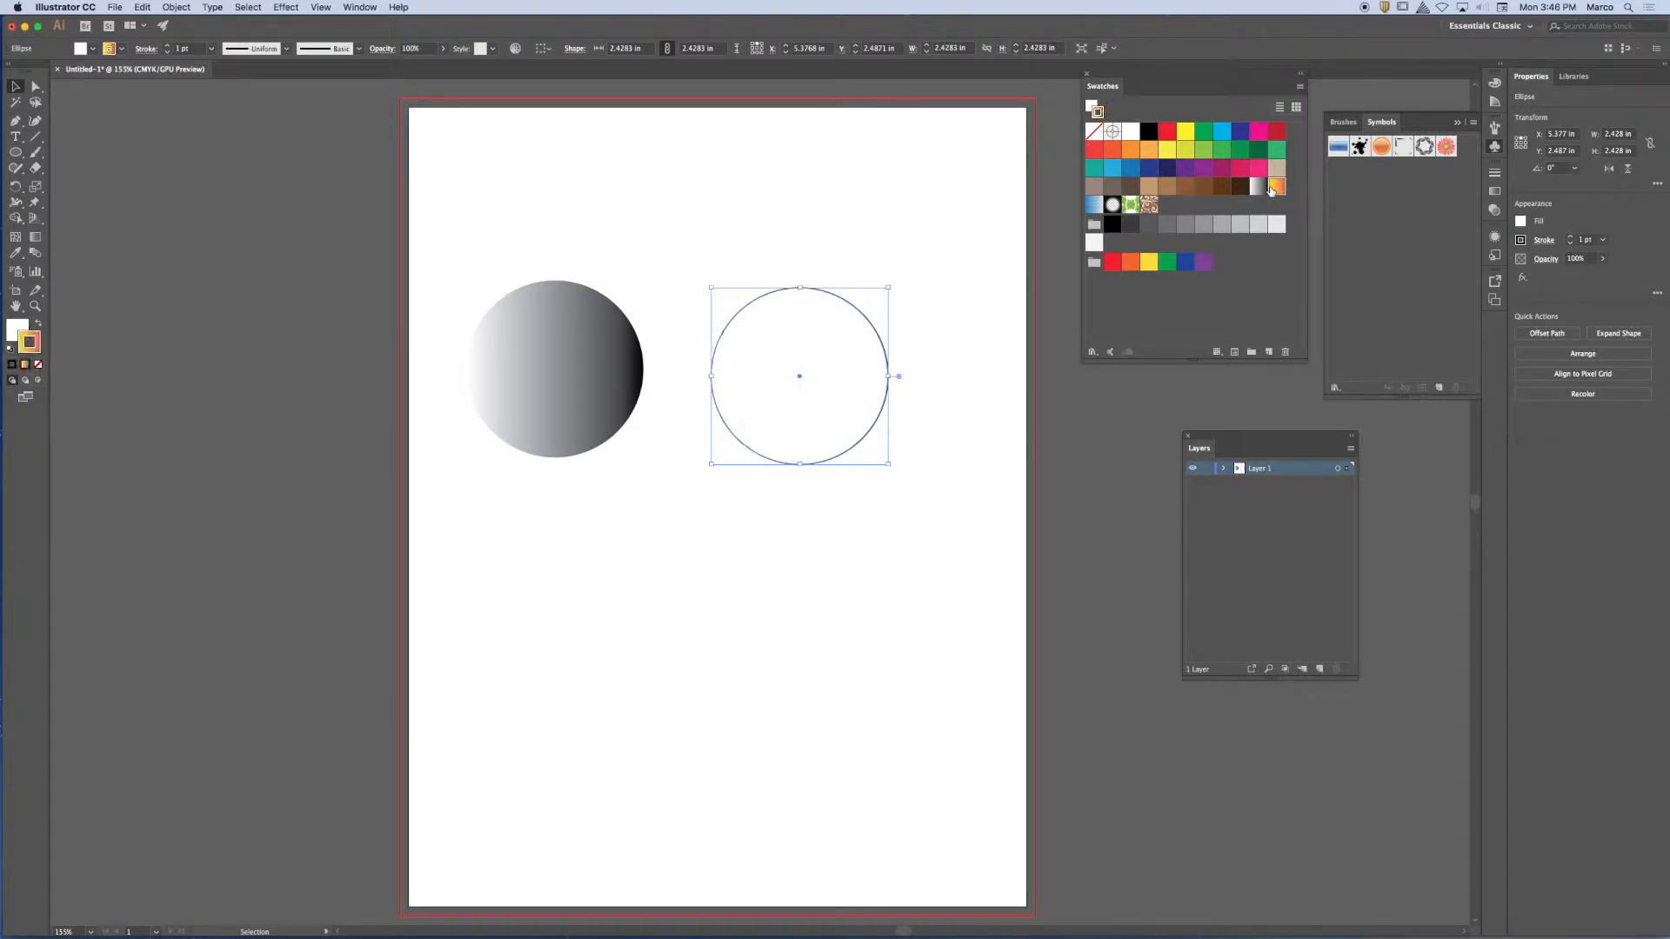
pyautogui.click(37, 324)
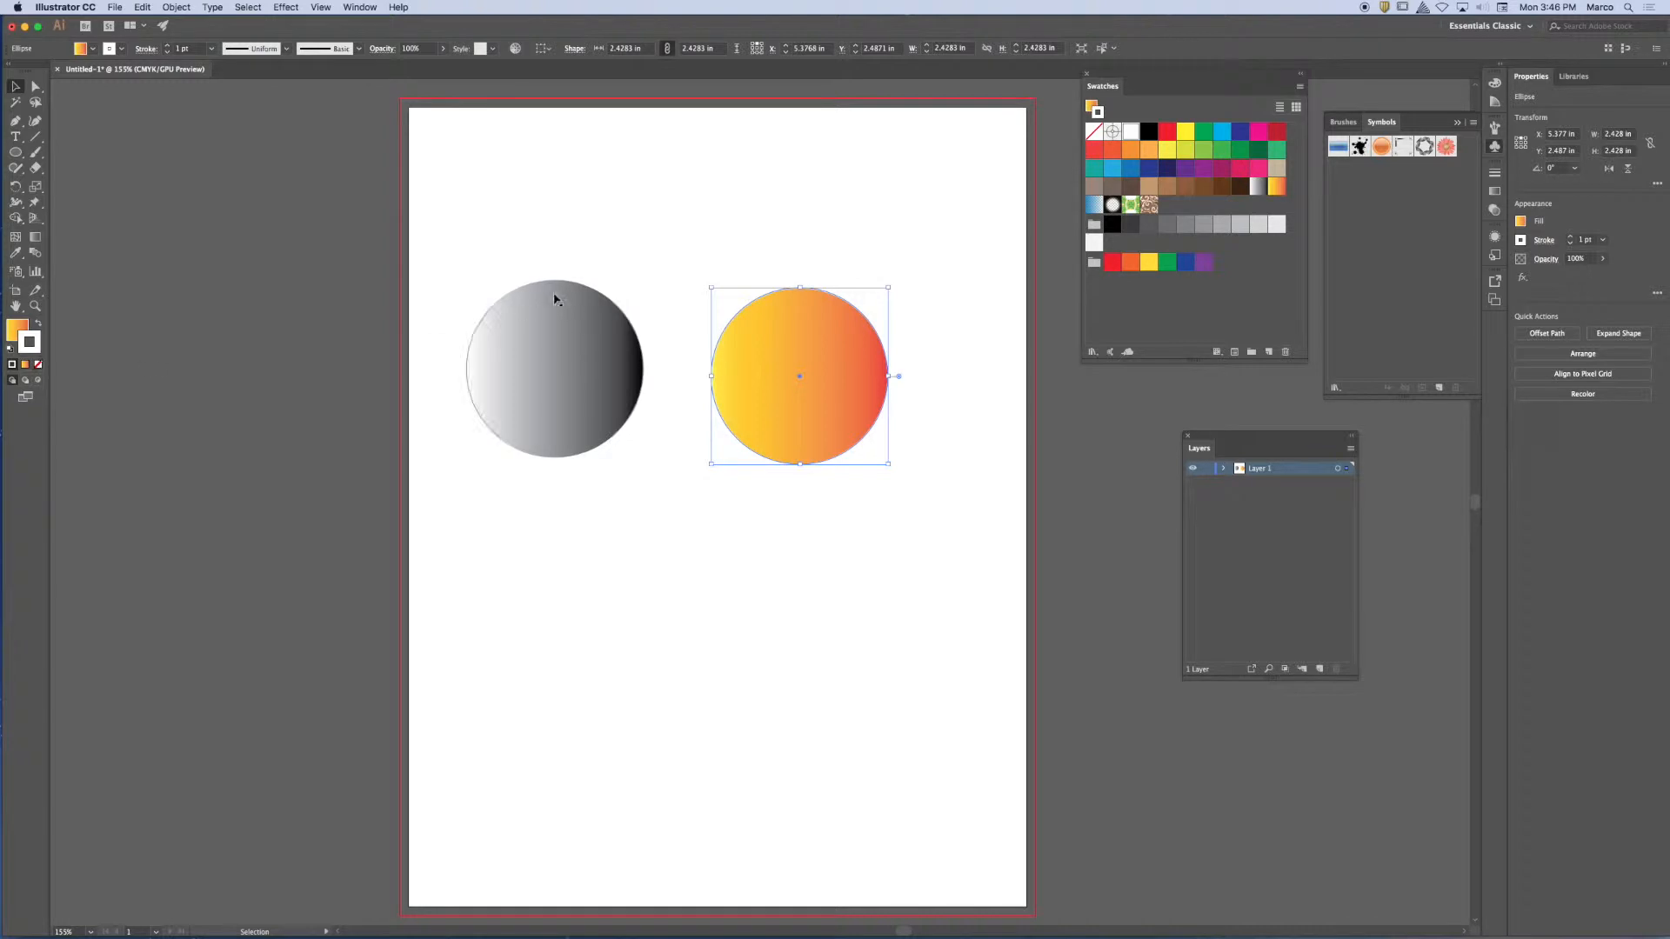
pyautogui.click(528, 223)
pyautogui.moveTo(709, 380); pyautogui.dragTo(741, 369)
pyautogui.click(584, 221)
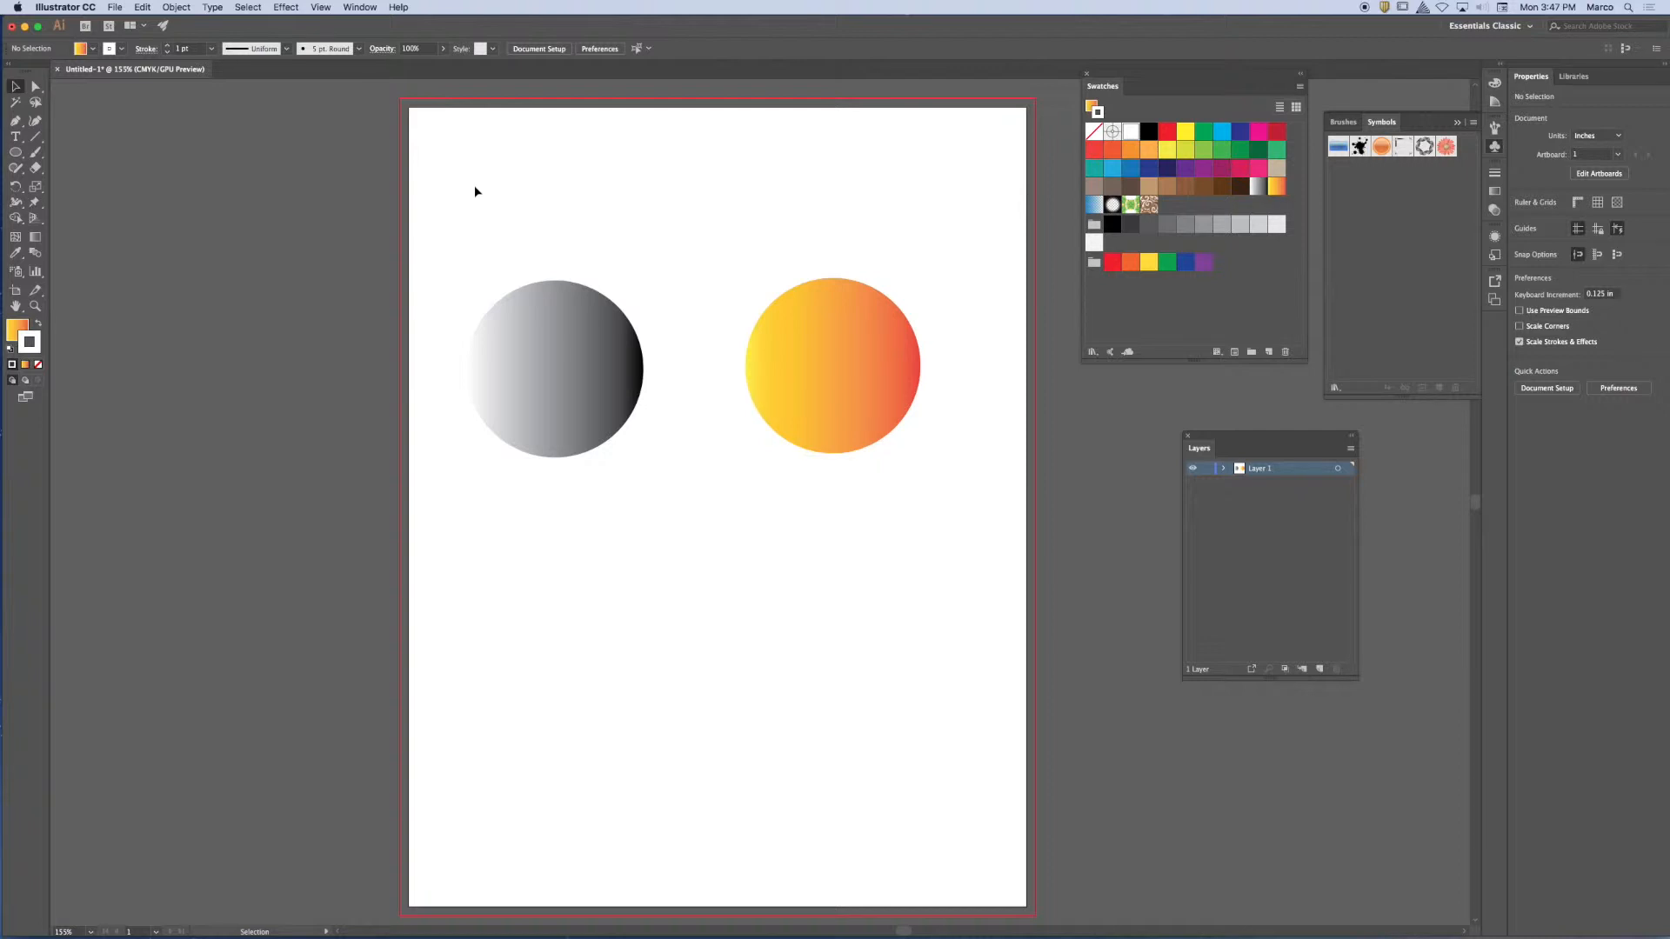
pyautogui.click(177, 7)
pyautogui.moveTo(199, 335)
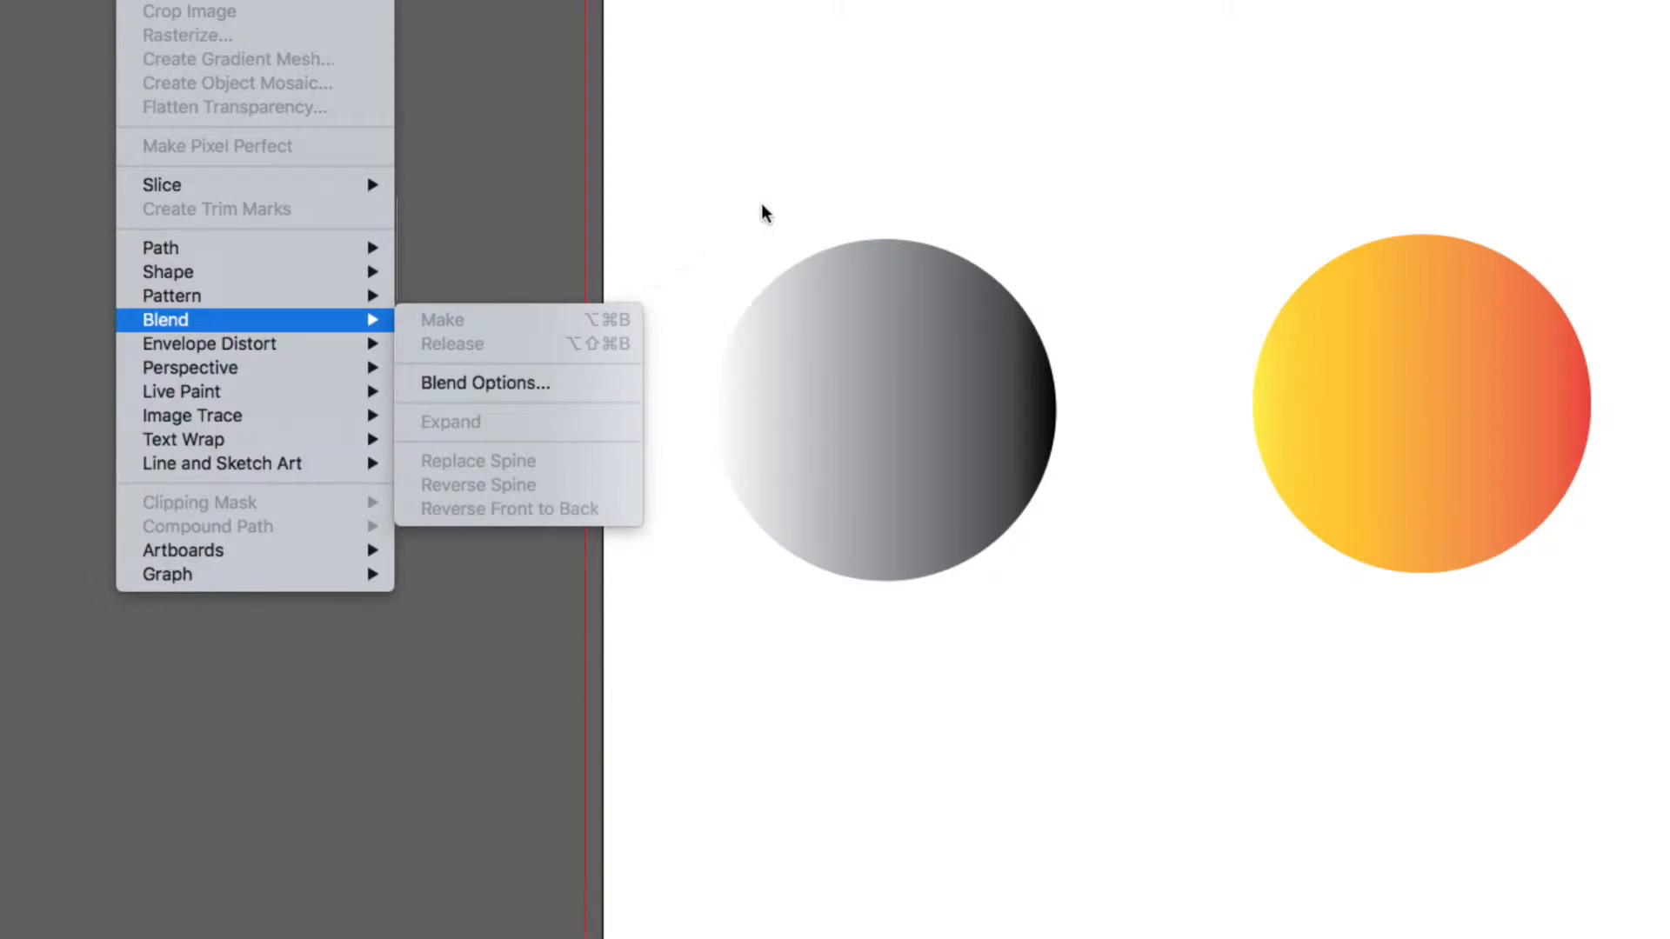
pyautogui.click(753, 132)
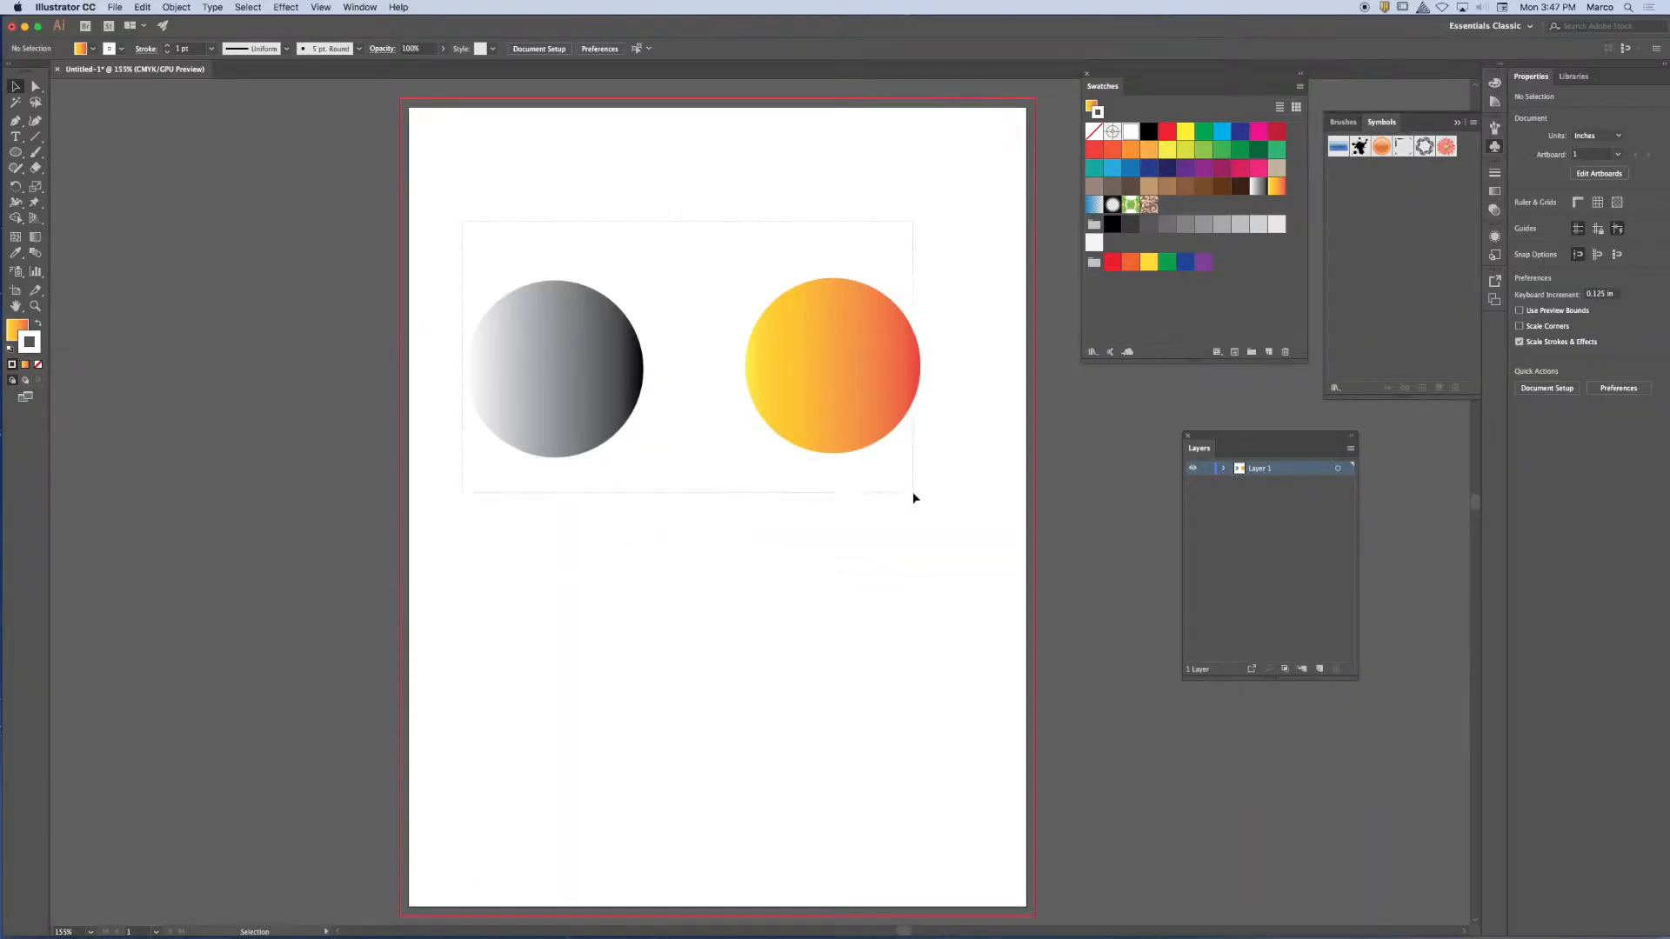
# Make a blend between the two gradient circles and move it near the top of the artboard.
pyautogui.moveTo(915, 497); pyautogui.dragTo(913, 496)
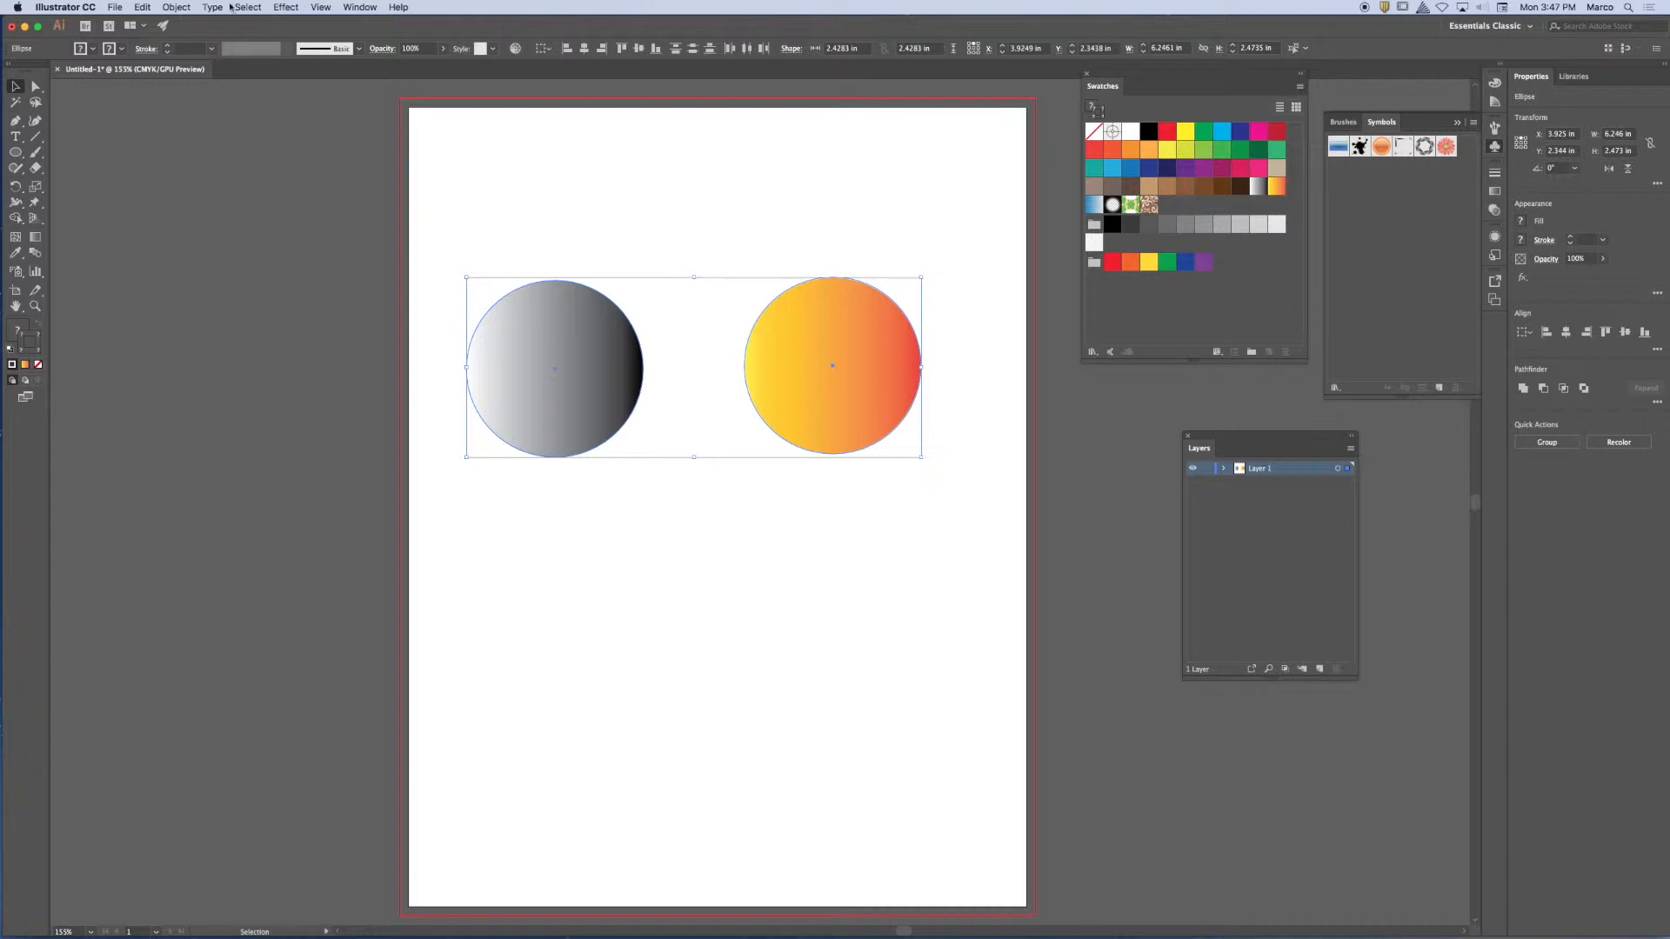
pyautogui.click(179, 7)
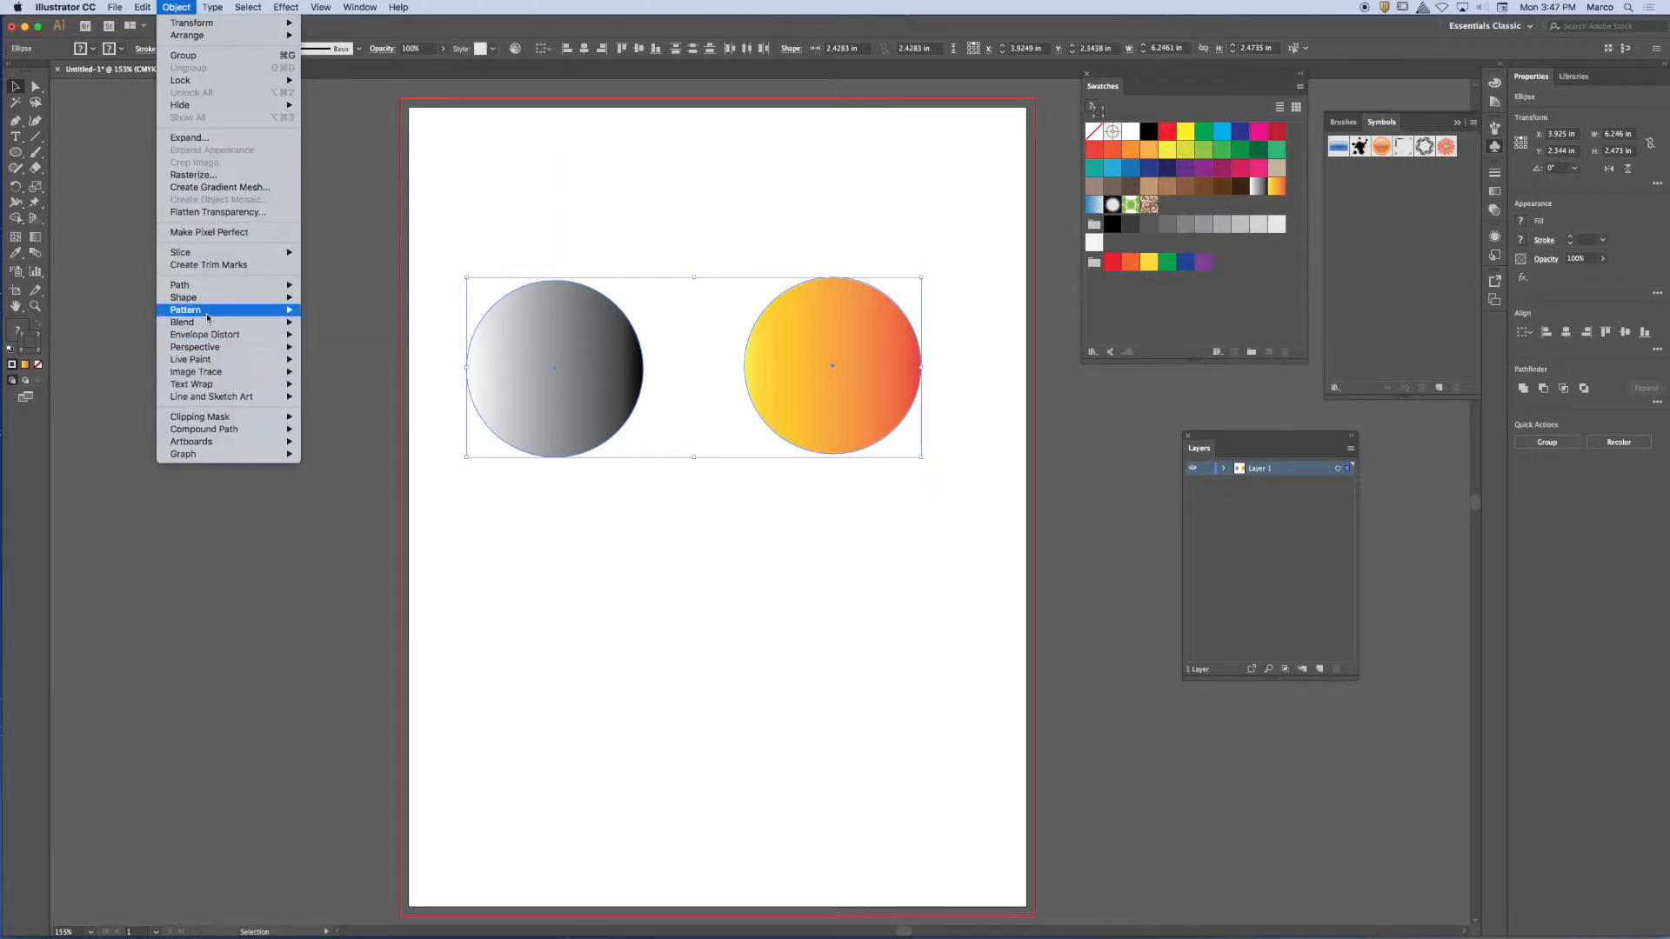
pyautogui.moveTo(207, 327)
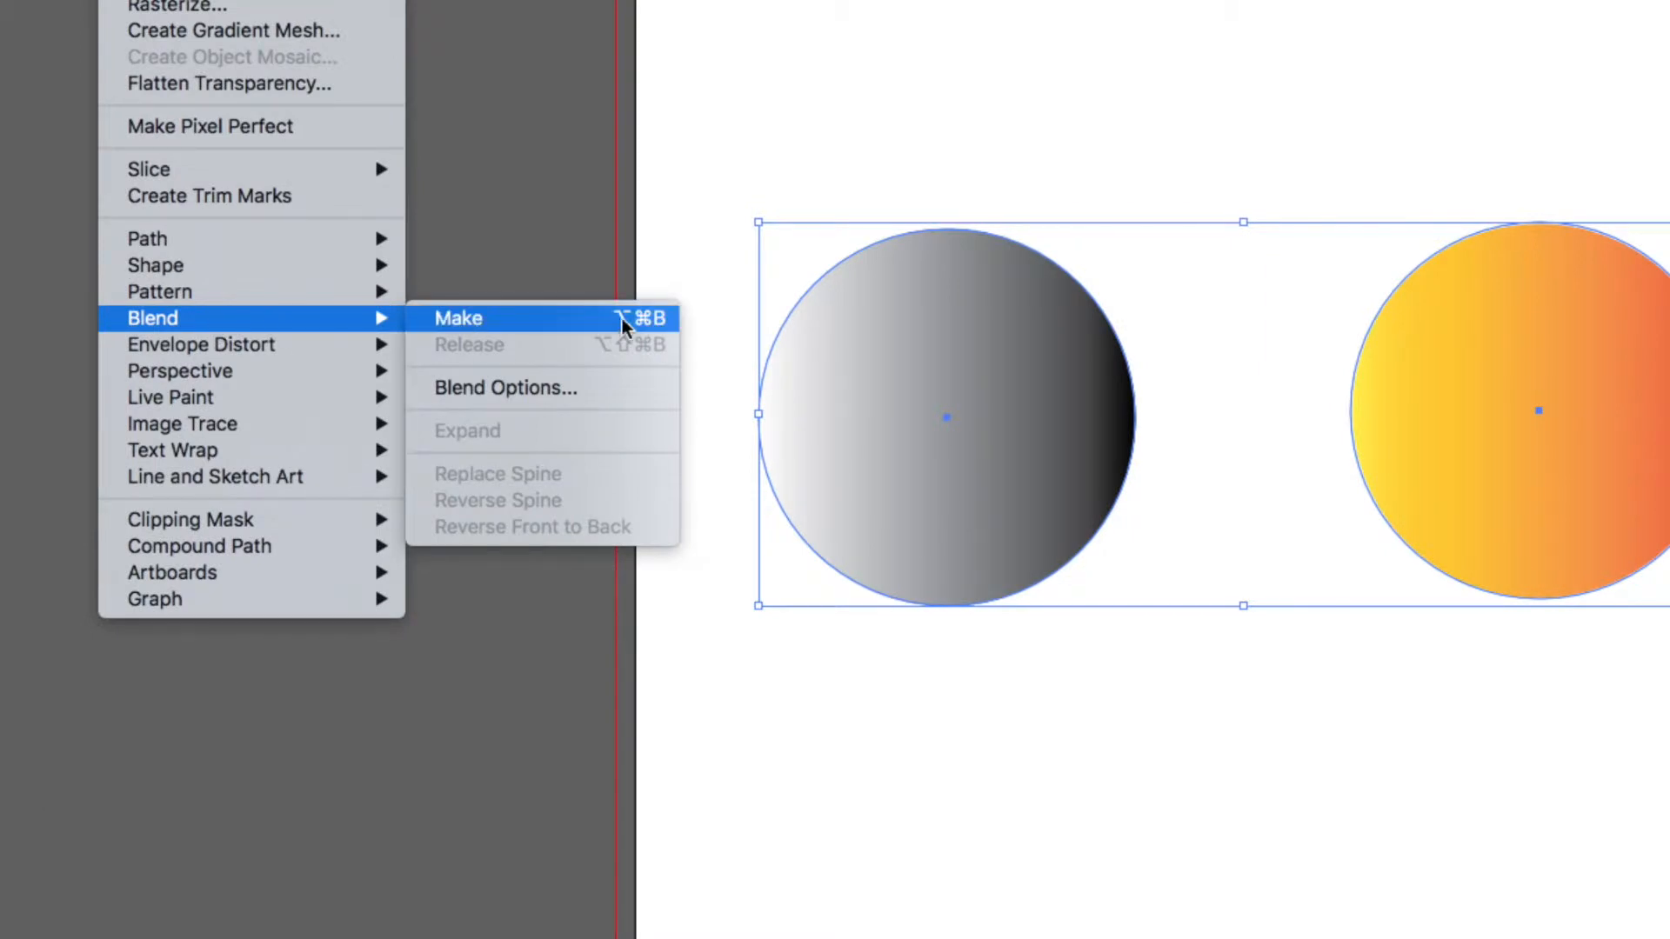
pyautogui.click(567, 325)
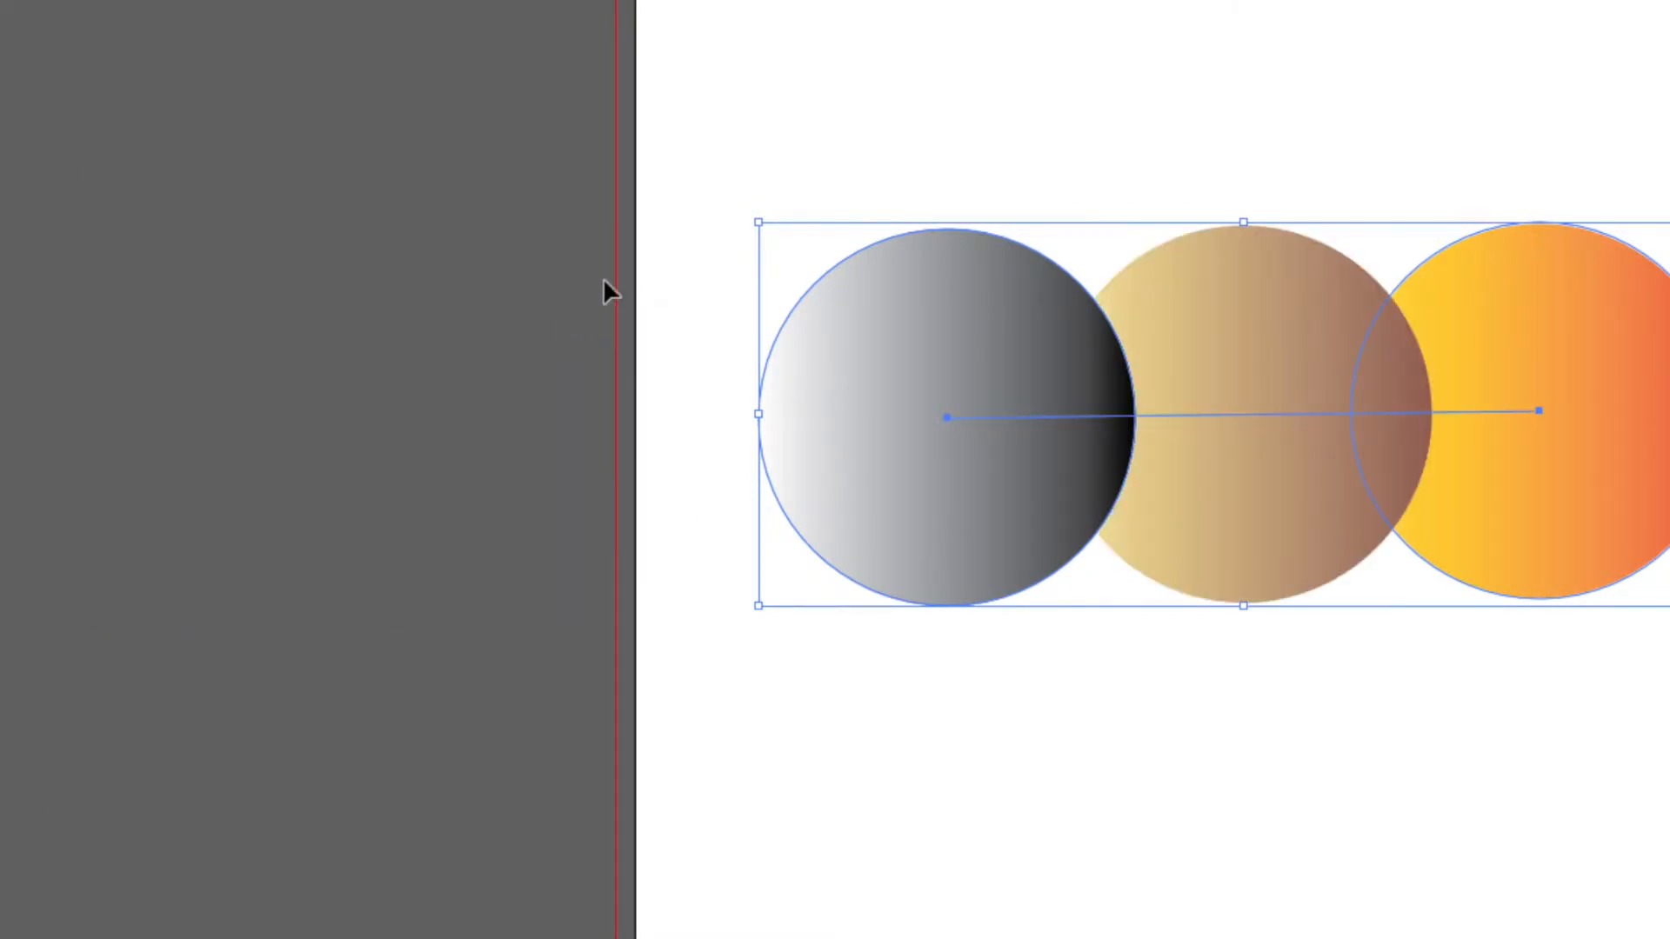
pyautogui.click(918, 120)
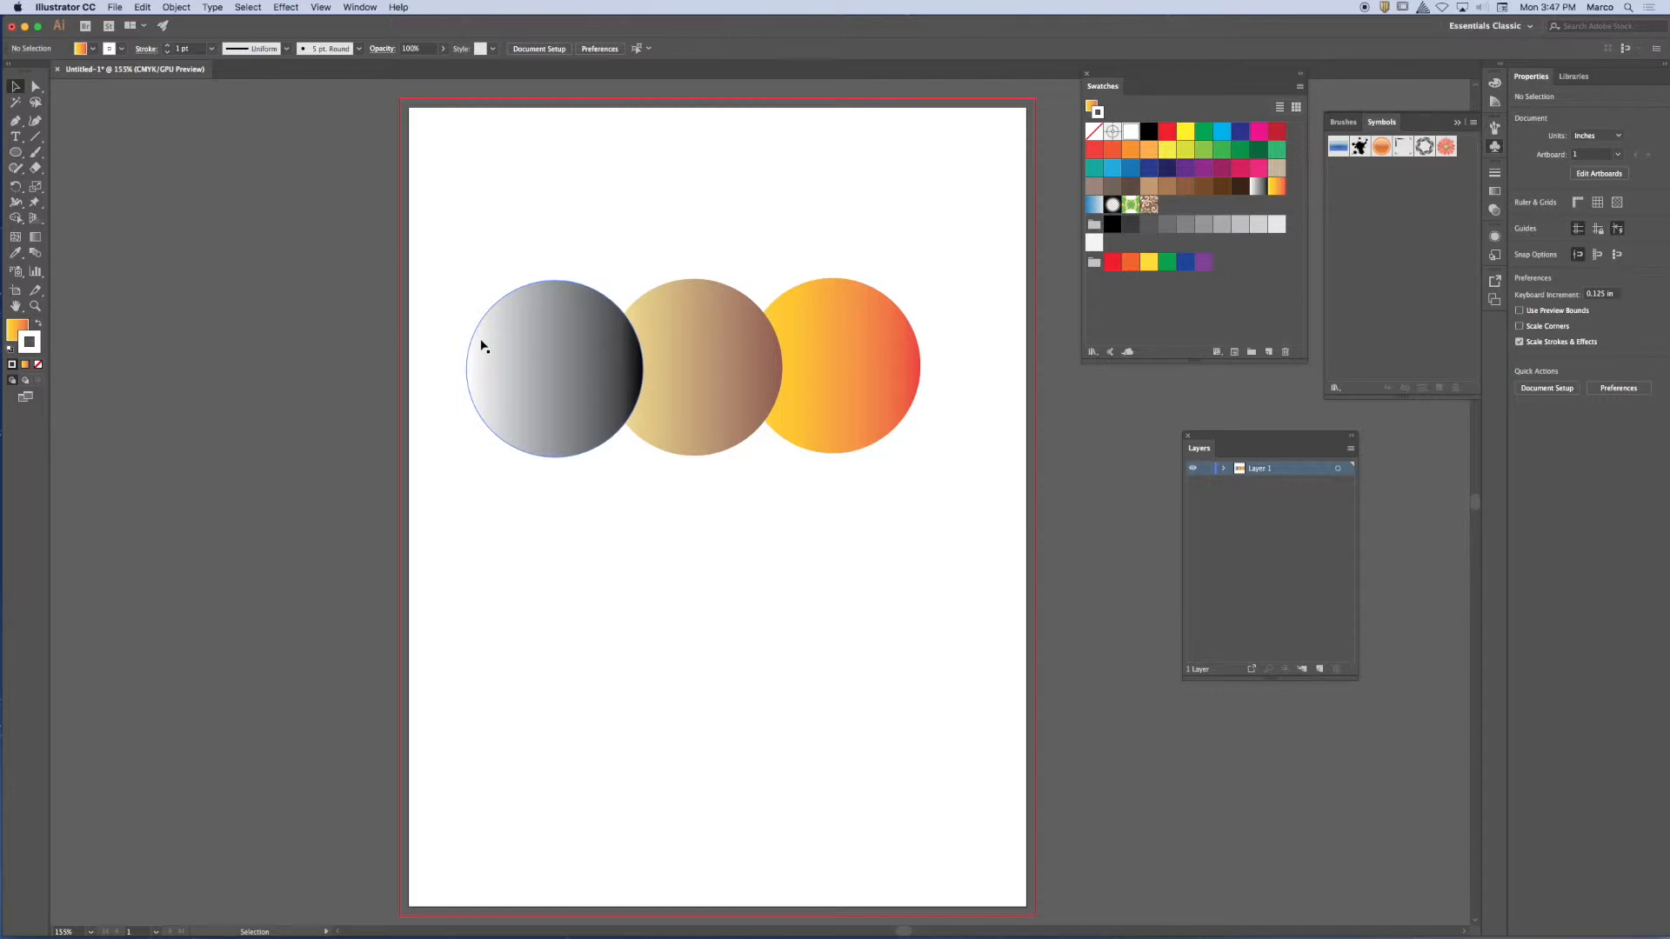
pyautogui.moveTo(483, 346); pyautogui.dragTo(507, 258)
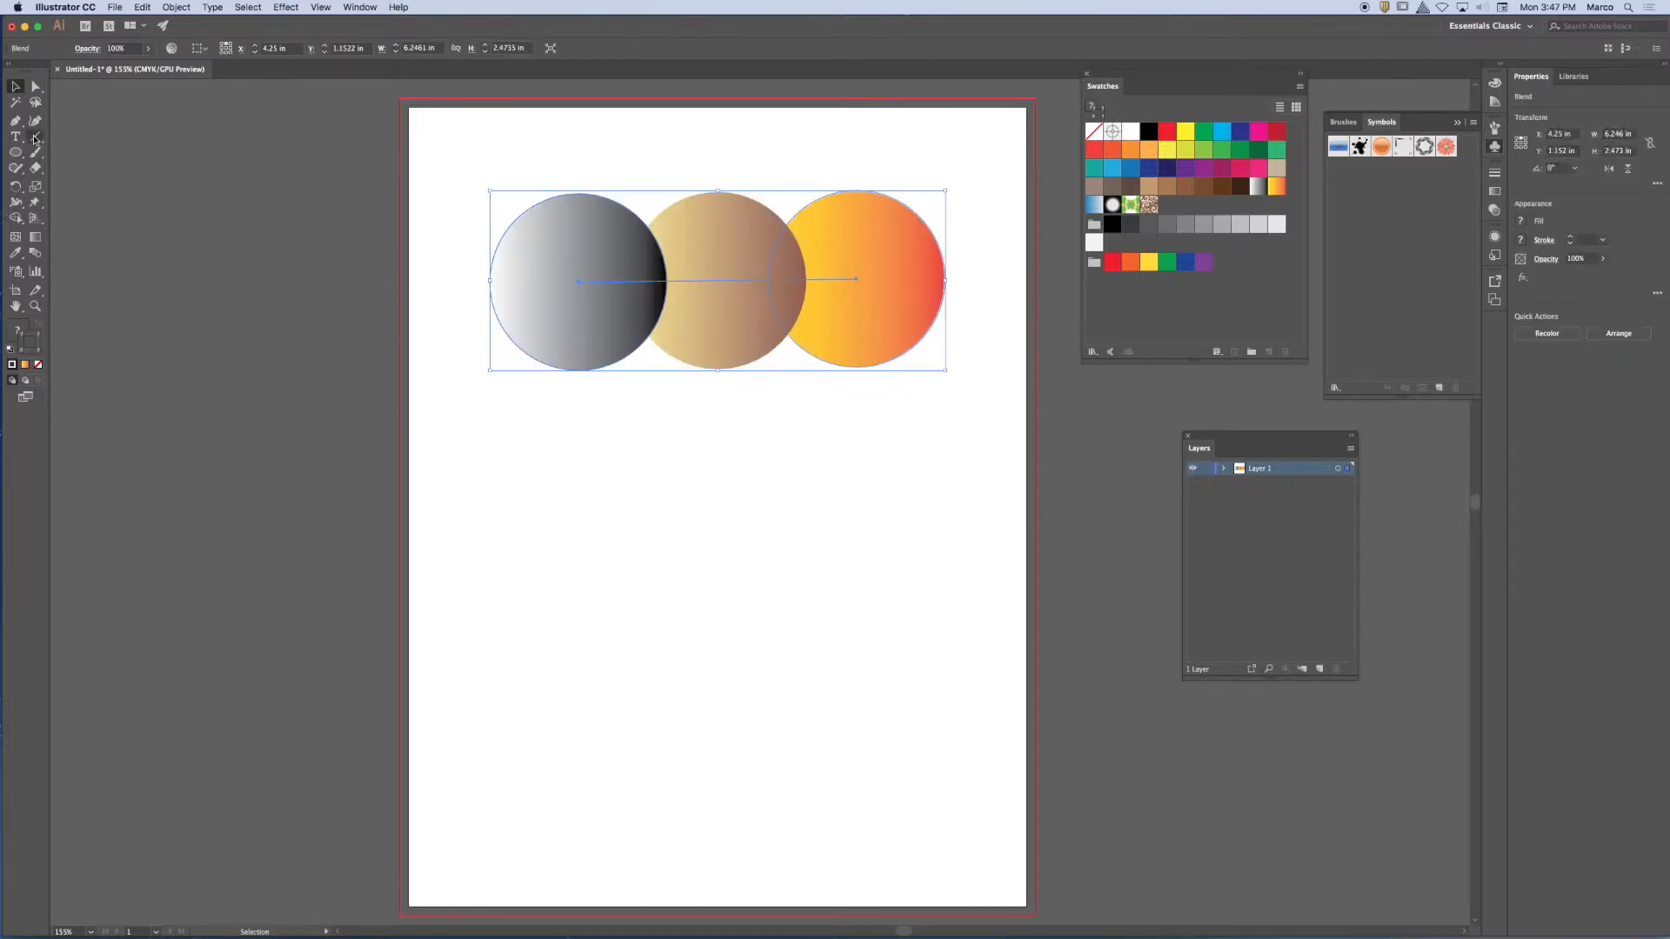
# Create a 2.4283 in circle with the Ellipse tool and position it below the left end of the blend.
pyautogui.press('l')
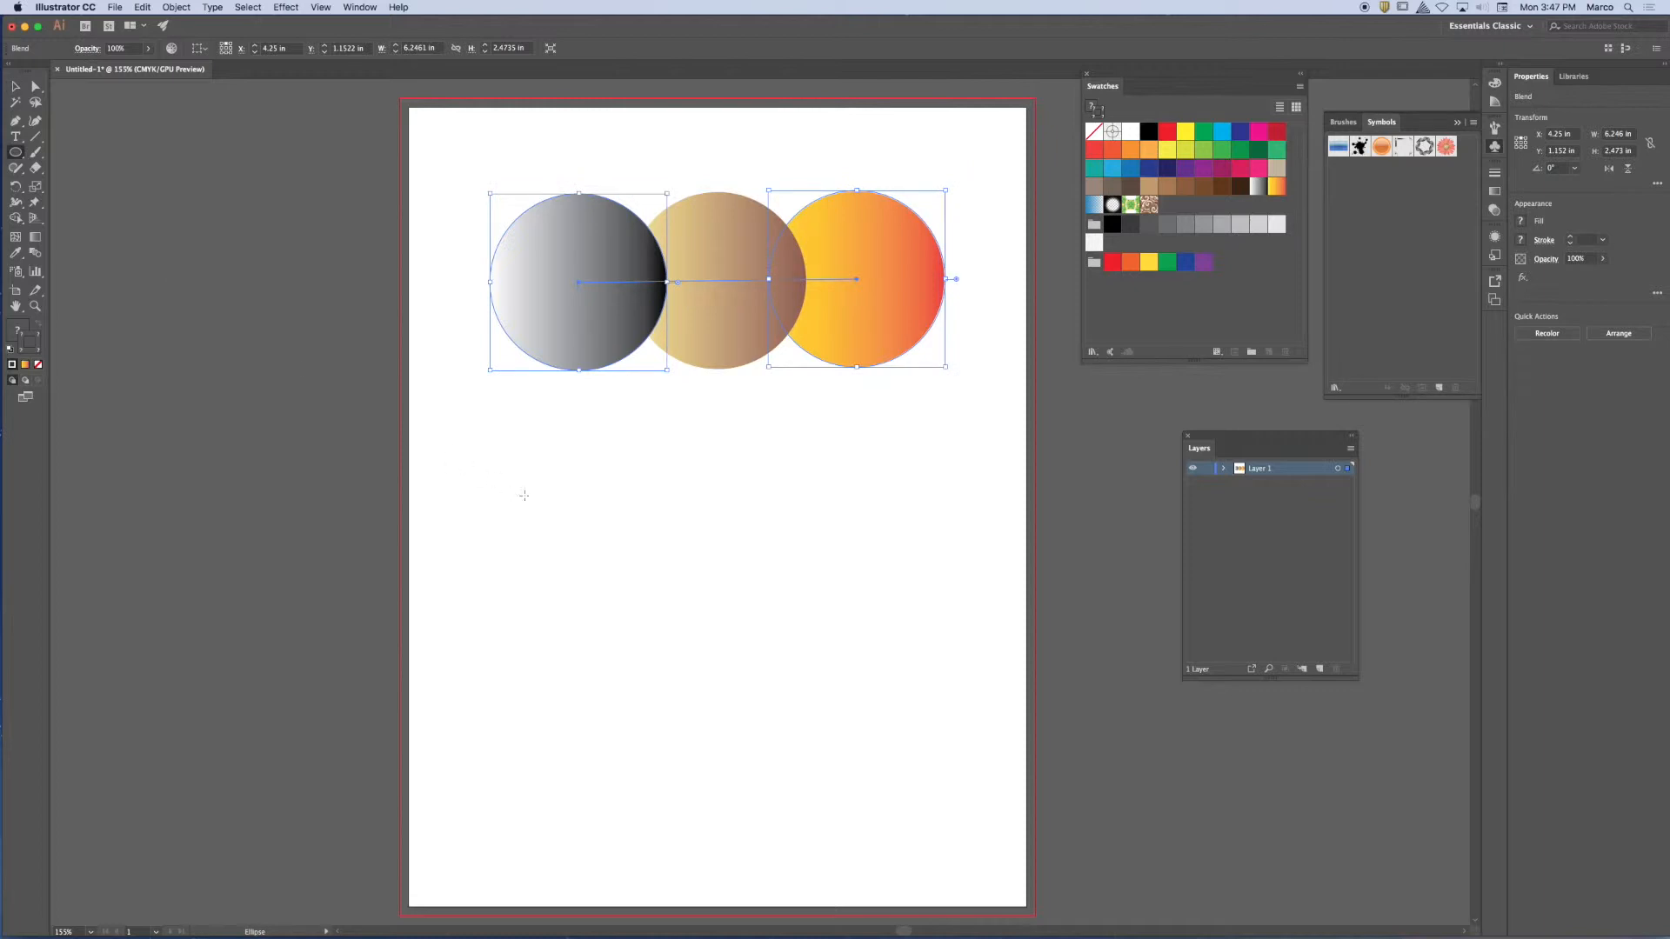
pyautogui.click(713, 513)
pyautogui.click(677, 378)
pyautogui.press('v')
pyautogui.moveTo(580, 548); pyautogui.dragTo(544, 522)
# Fill the new lower circle with a red swatch and remove its stroke.
pyautogui.click(1092, 149)
pyautogui.click(35, 327)
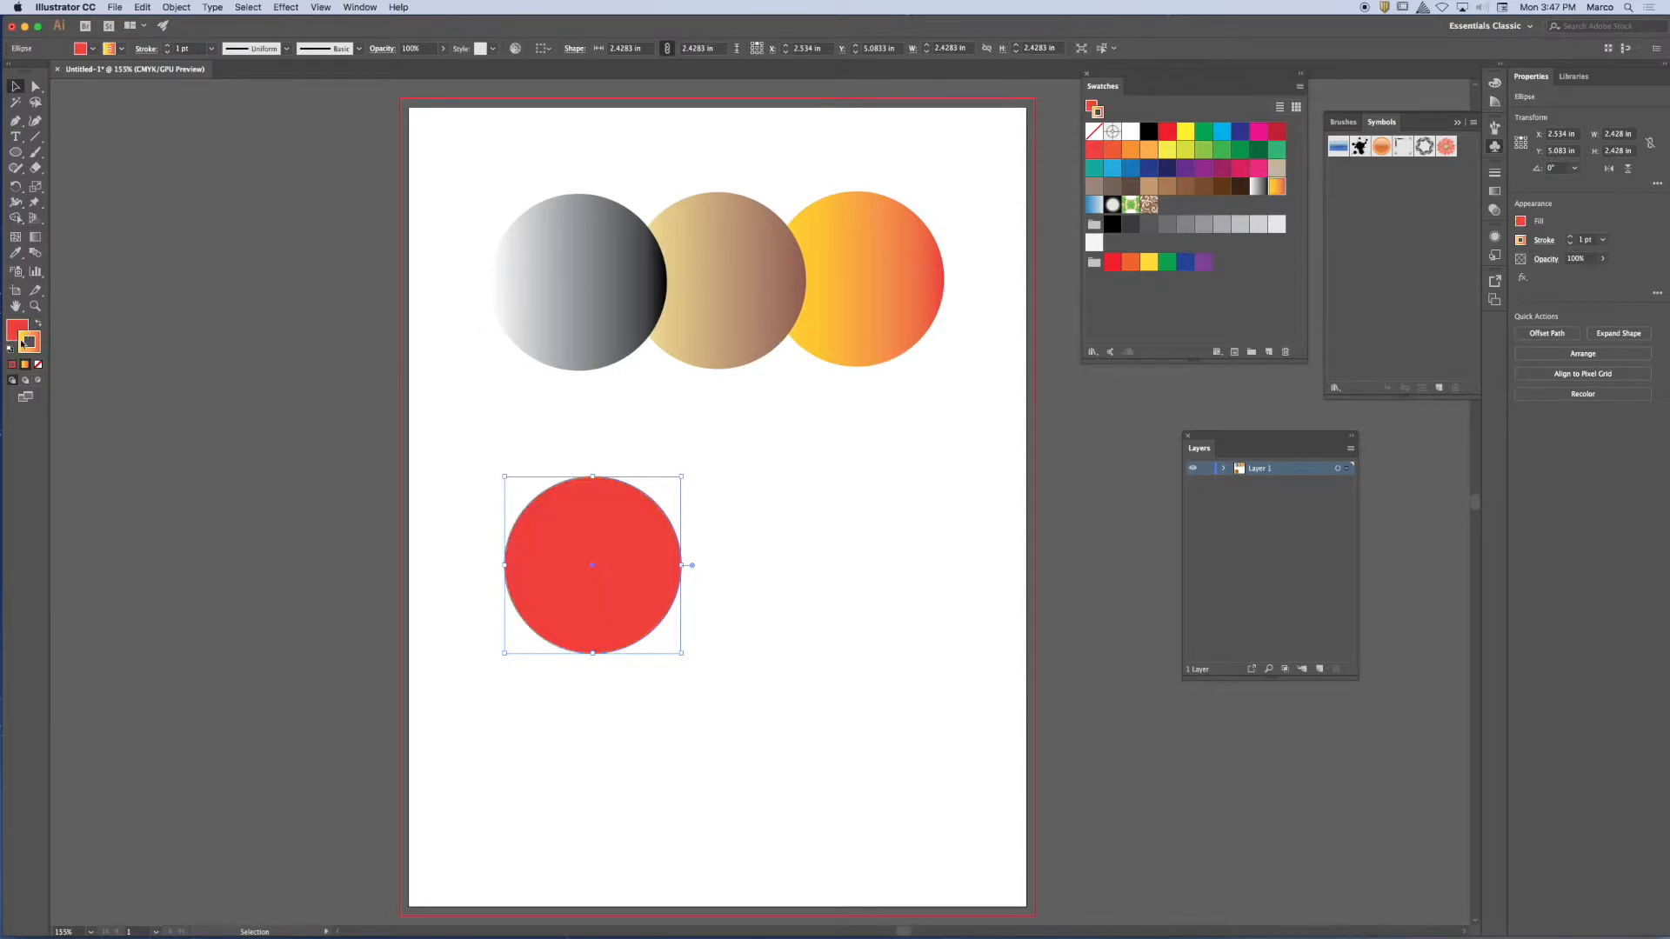
pyautogui.click(38, 363)
pyautogui.click(459, 504)
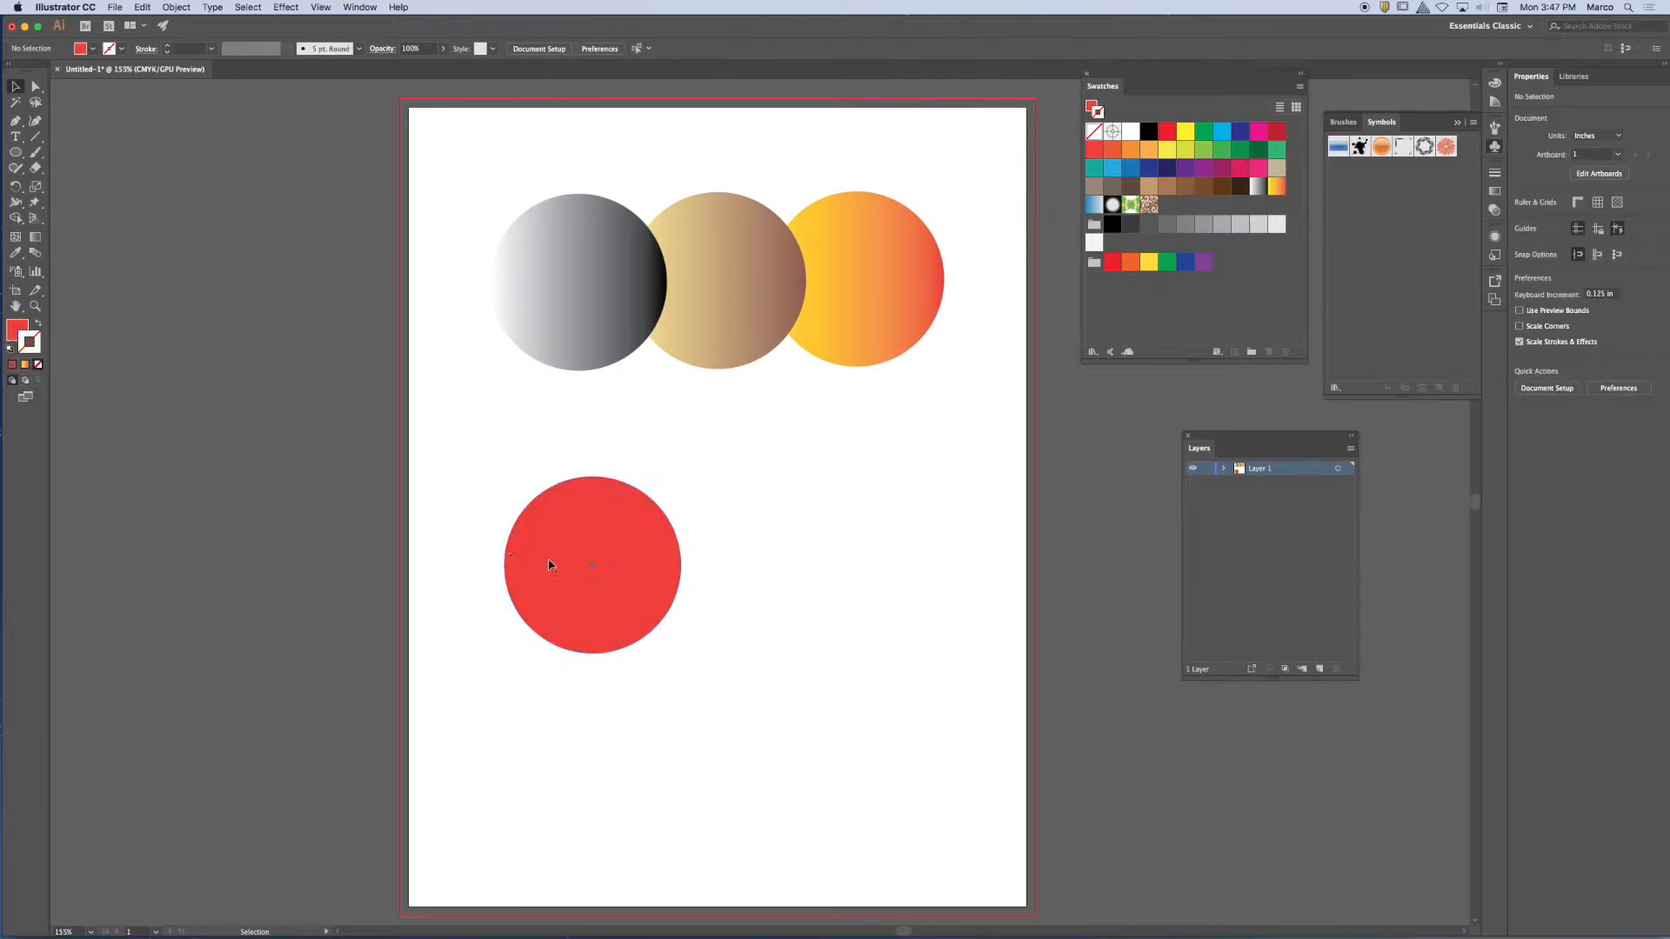
# Duplicate the red circle to its right and give the copy a CMYK Yellow fill without a stroke.
pyautogui.moveTo(549, 566); pyautogui.dragTo(790, 566)
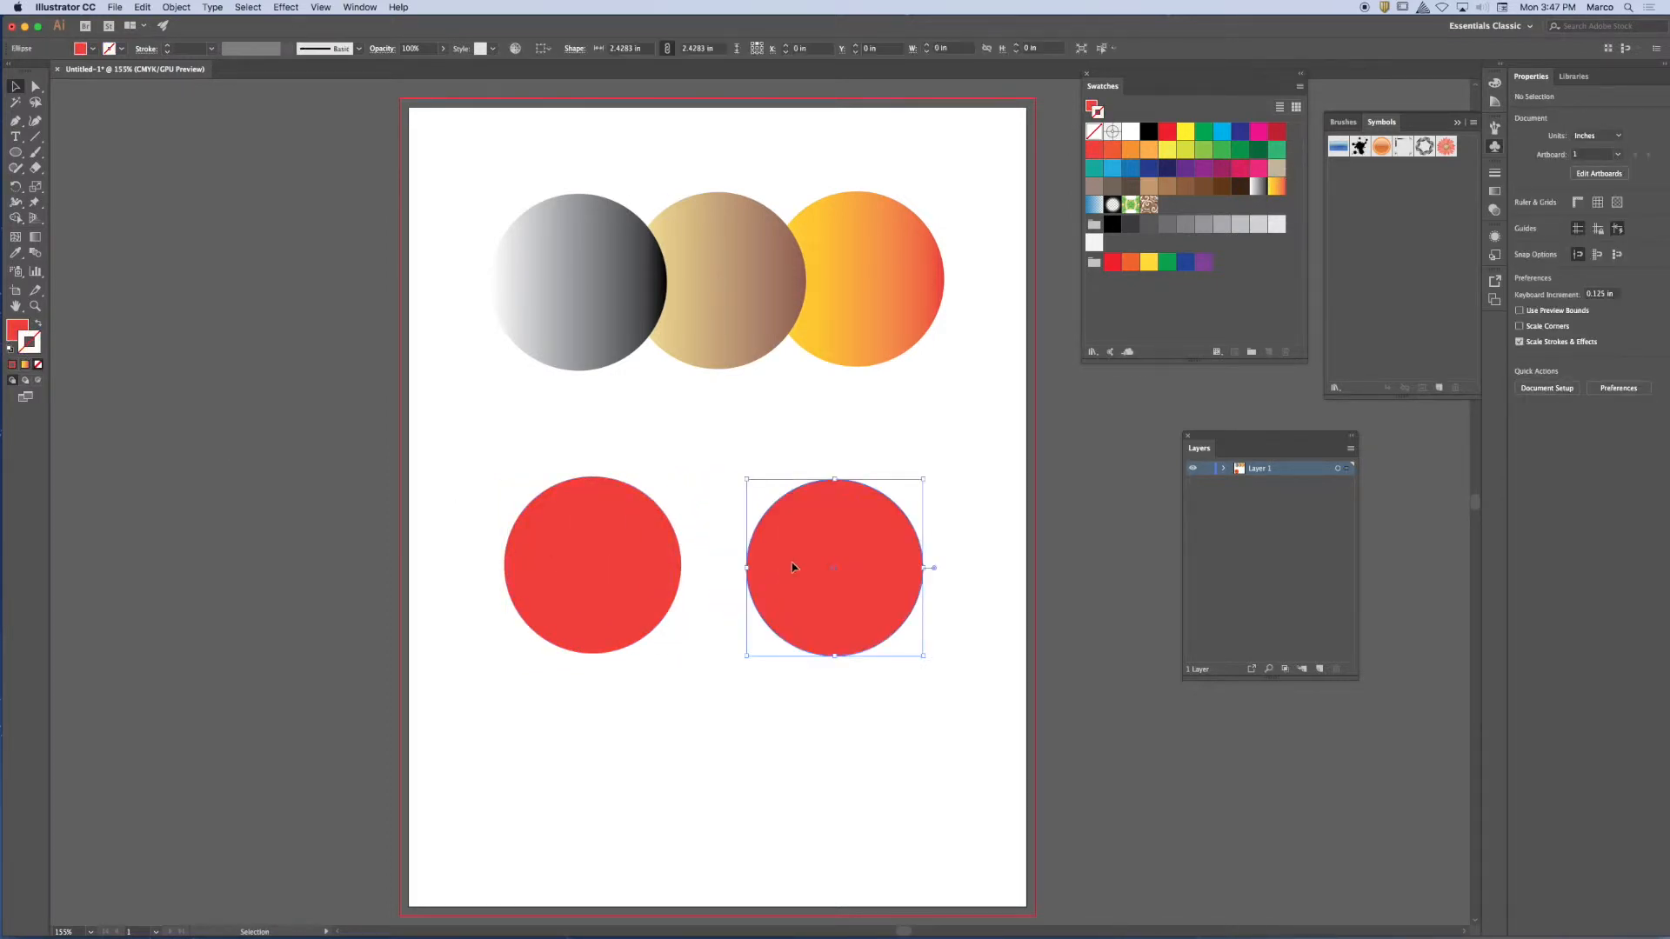
pyautogui.click(1185, 132)
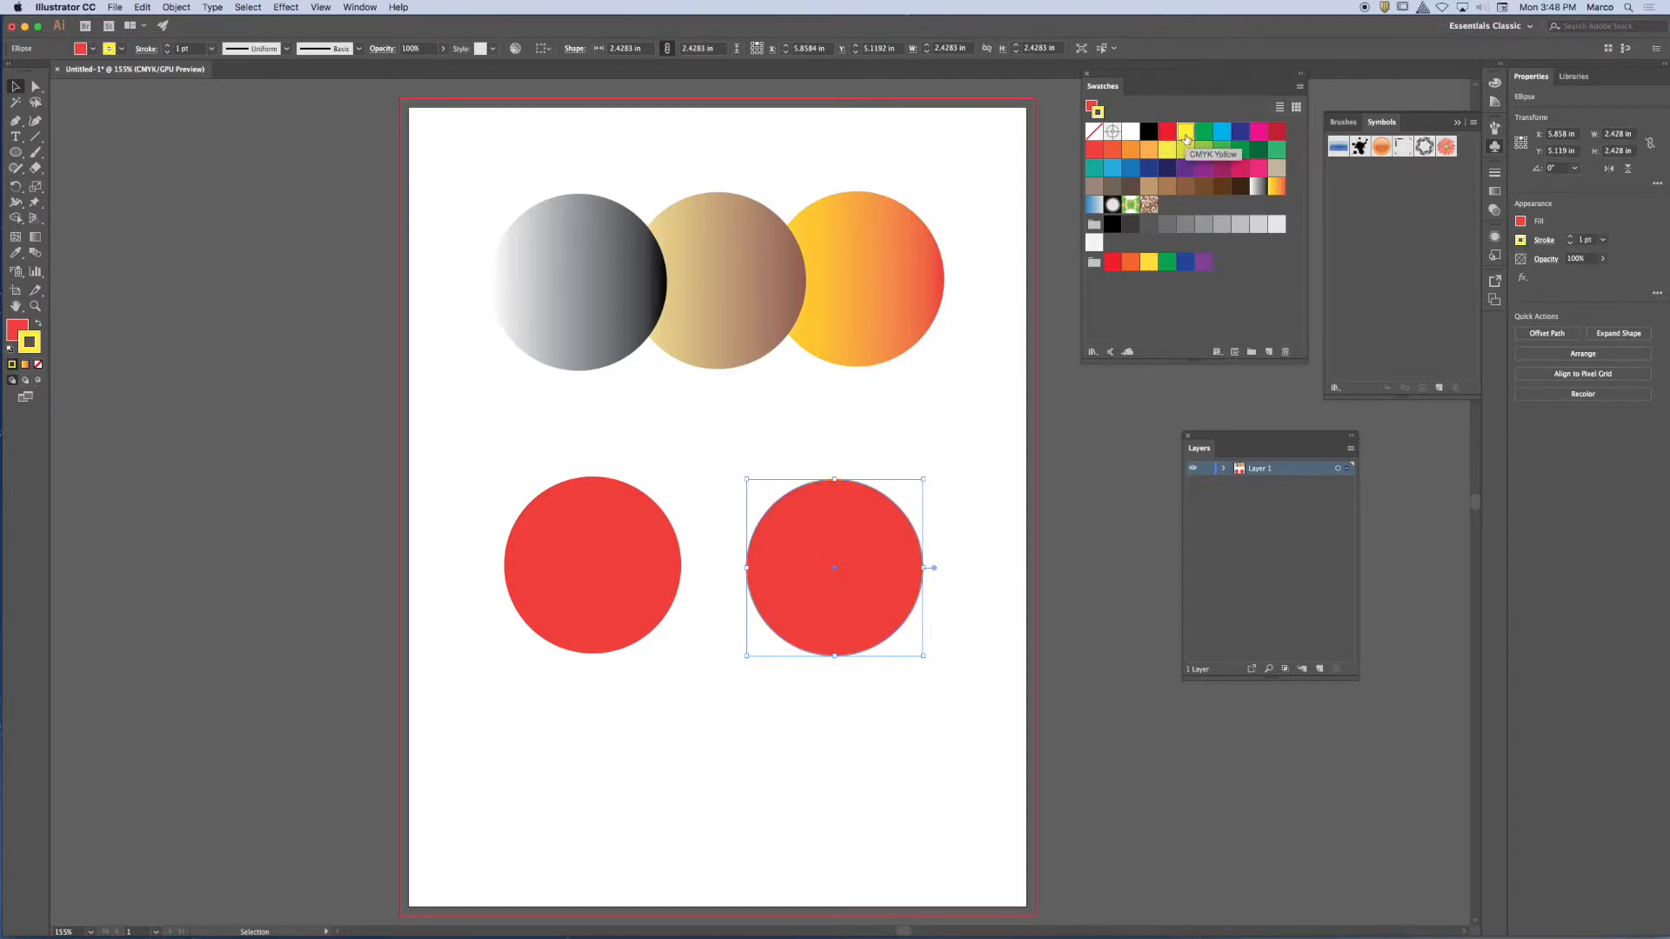
pyautogui.click(37, 324)
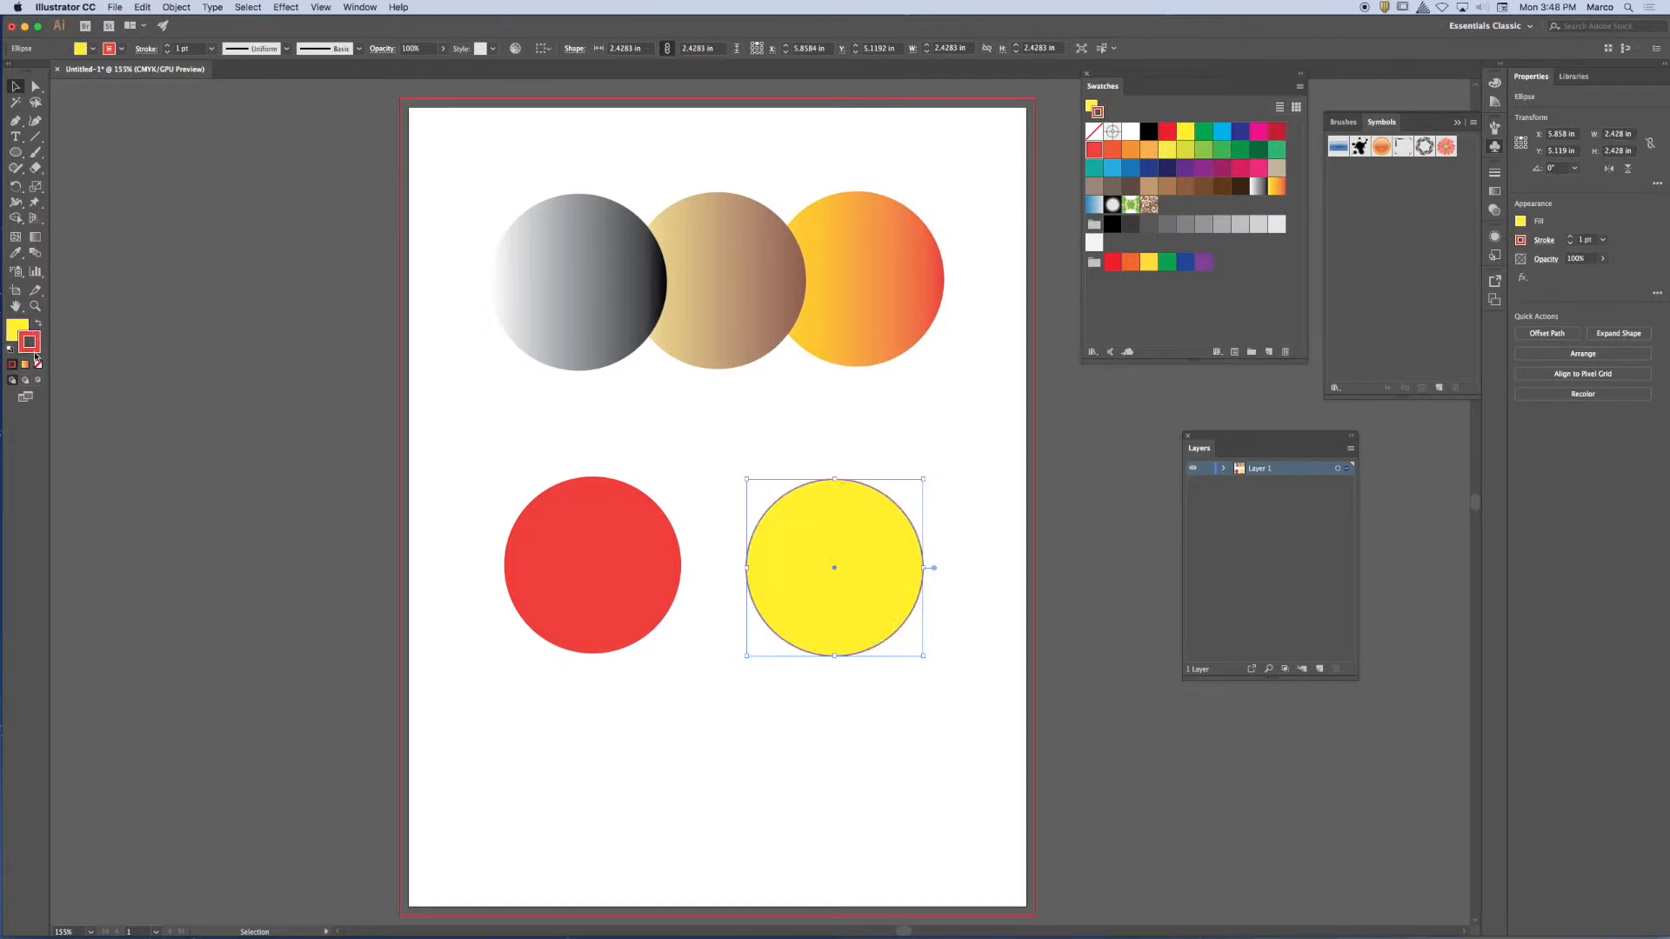
# Select the red and yellow circles together and make a blend between them.
pyautogui.moveTo(476, 442); pyautogui.dragTo(800, 624)
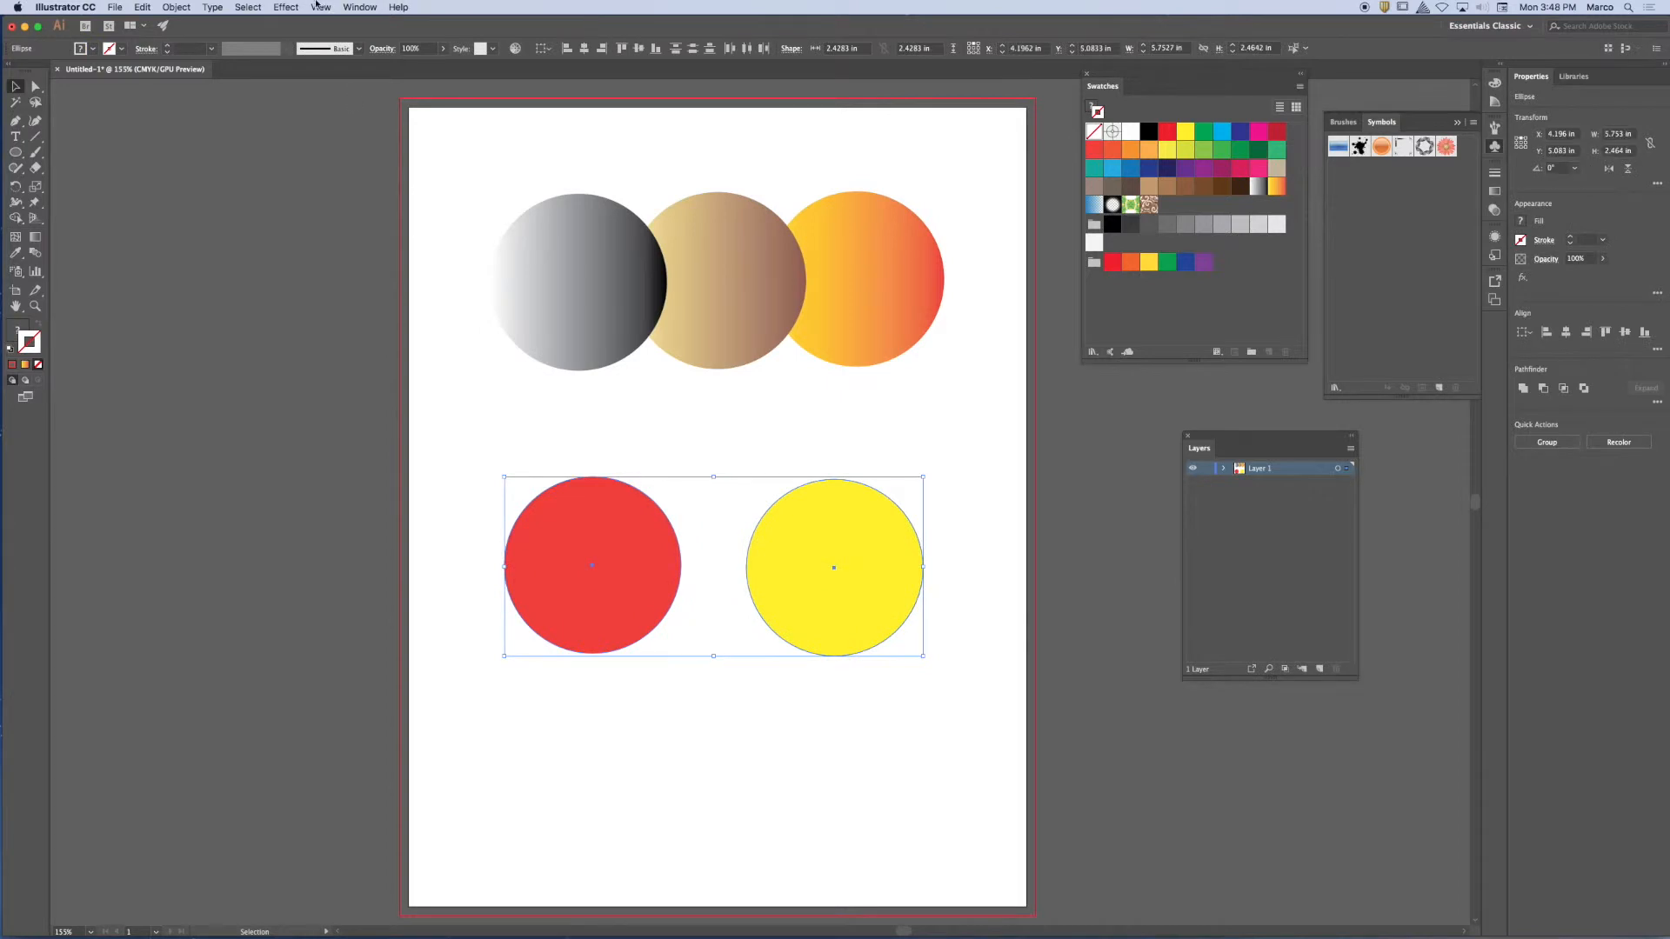
pyautogui.click(194, 7)
pyautogui.moveTo(252, 323)
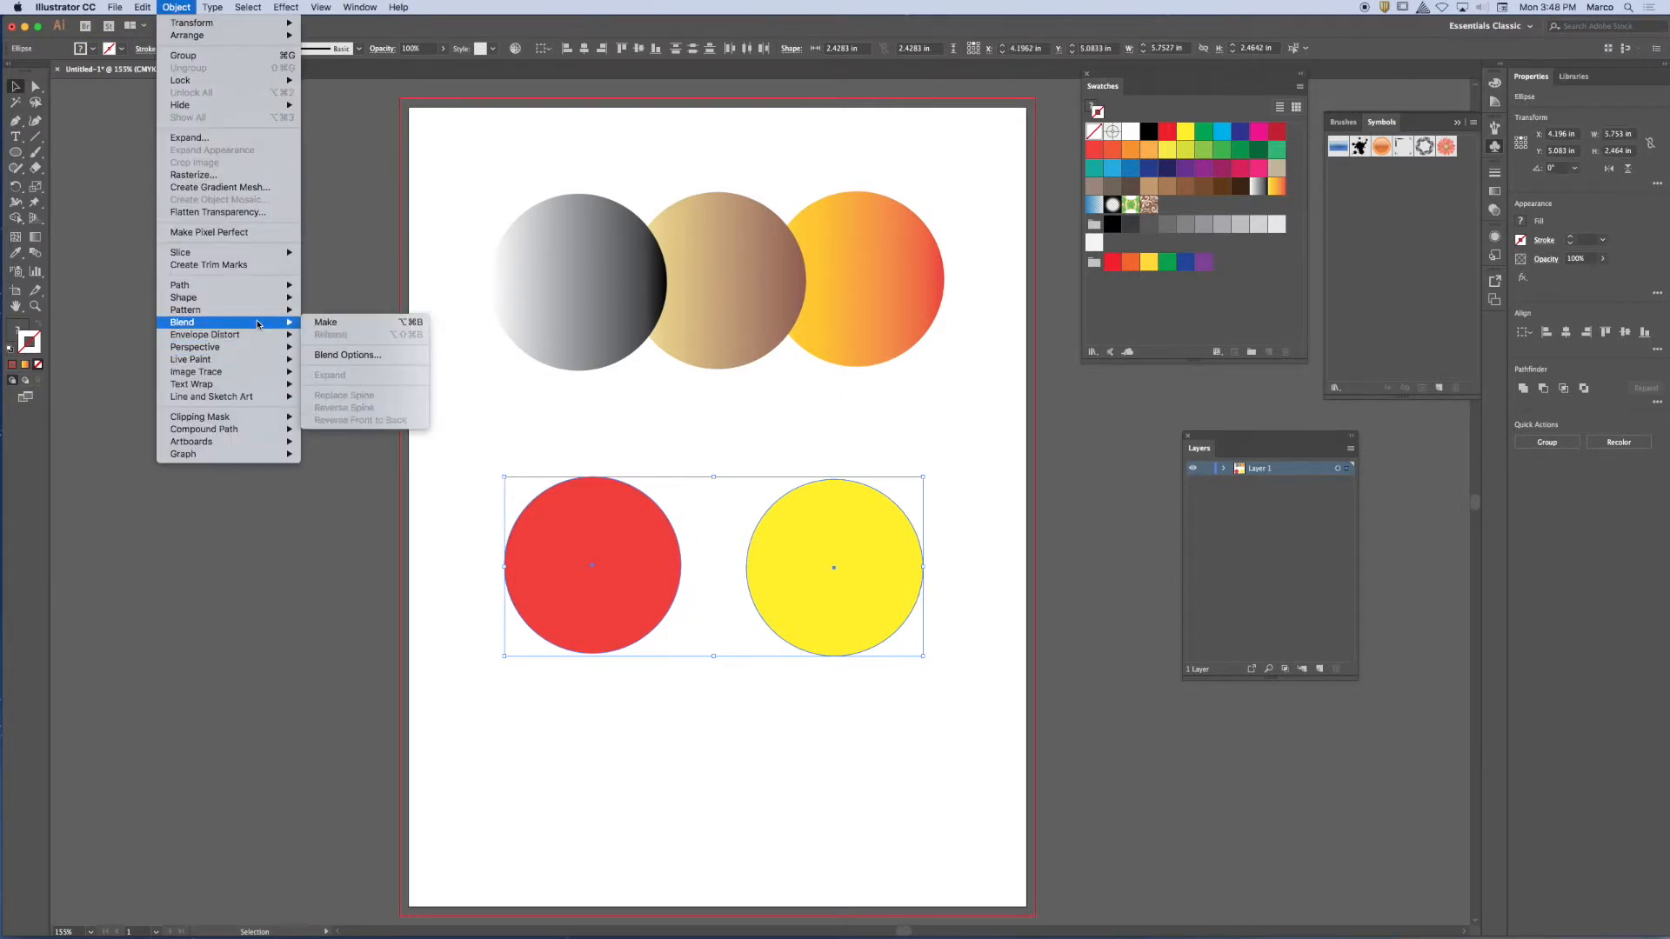
pyautogui.click(323, 323)
pyautogui.click(415, 382)
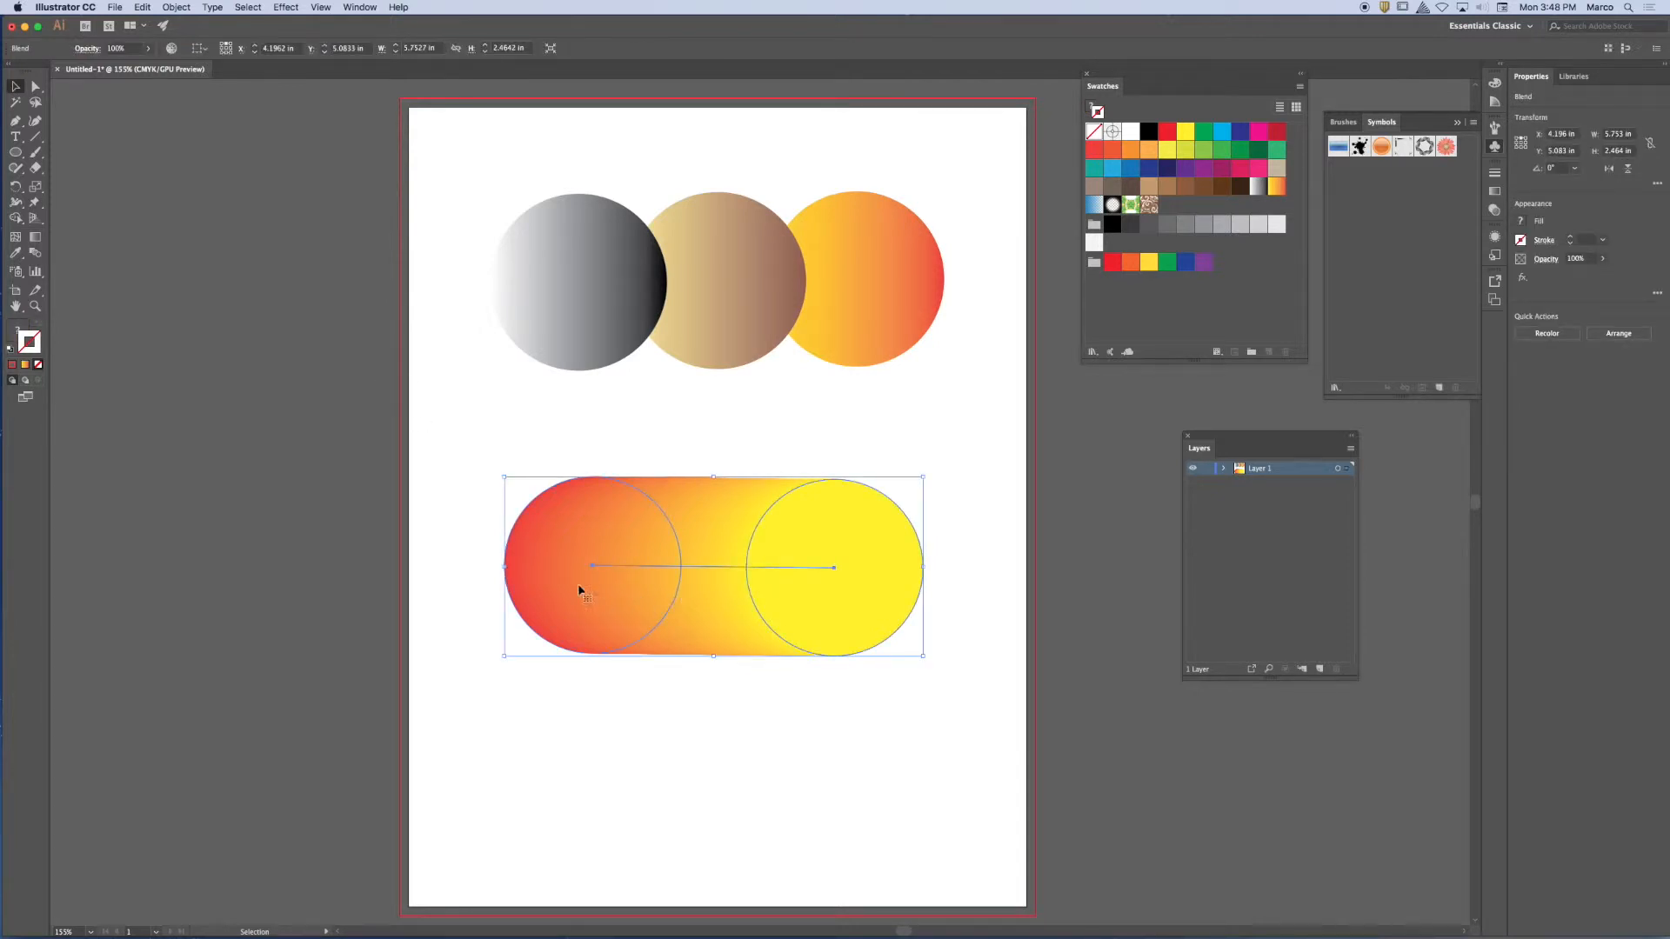
# Expand Layer 1 to list its blends, move the Layers panel closer to the artboard, and select each blend in turn to compare them.
pyautogui.click(719, 285)
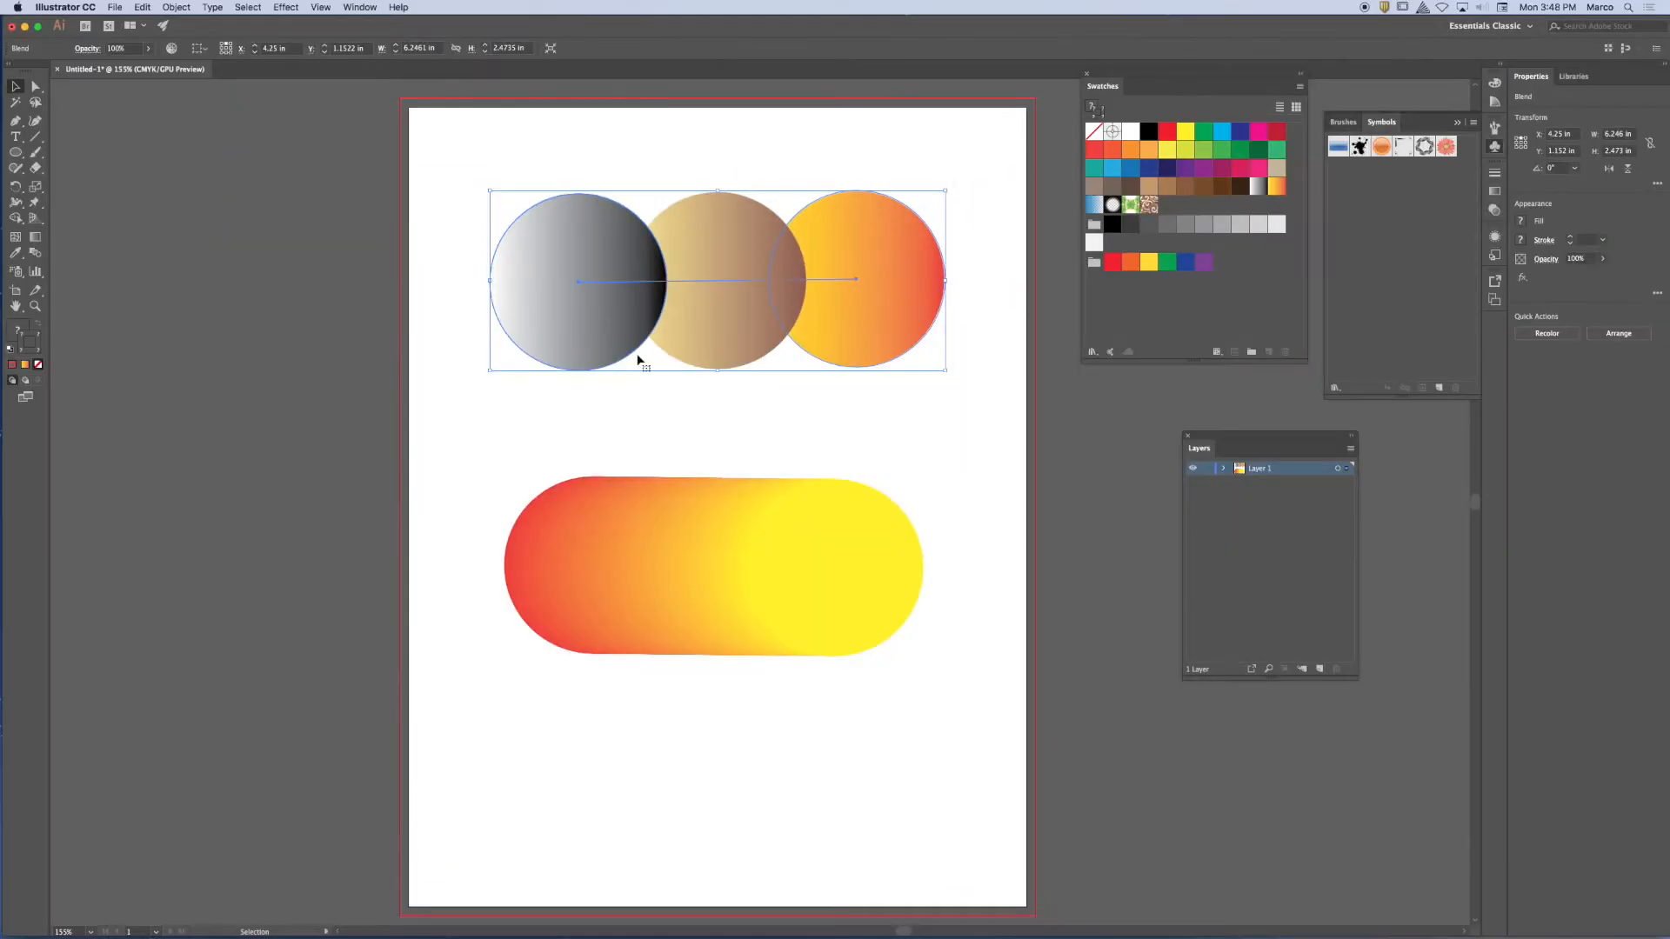
pyautogui.click(791, 771)
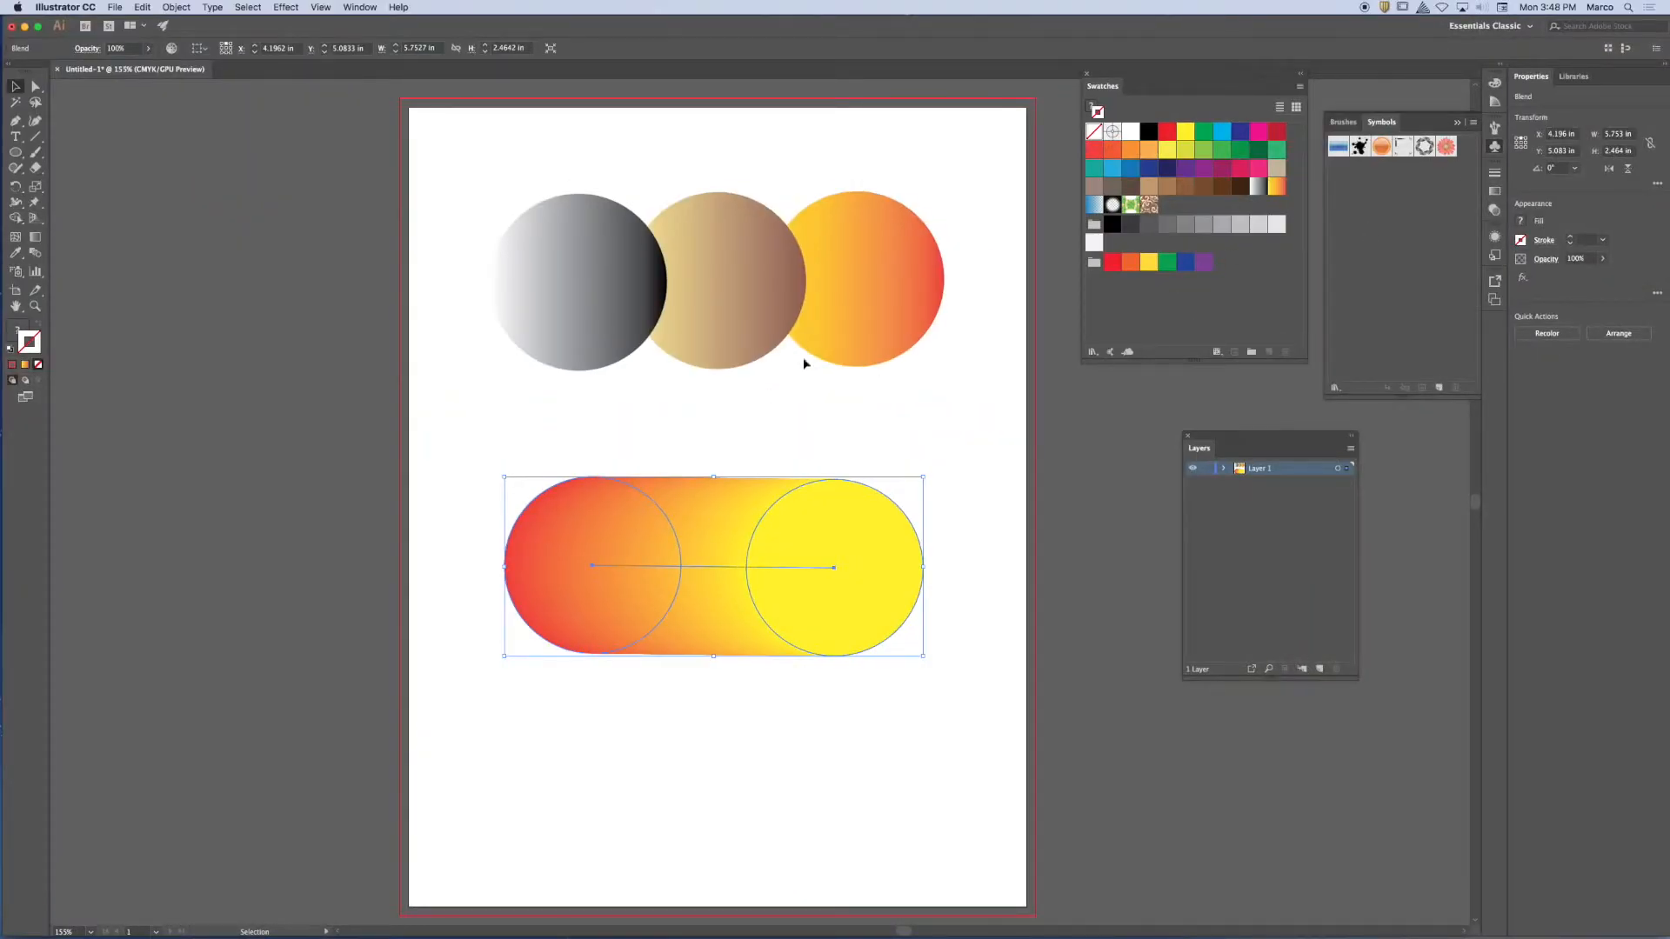
pyautogui.click(1222, 468)
pyautogui.moveTo(1229, 436); pyautogui.dragTo(1149, 382)
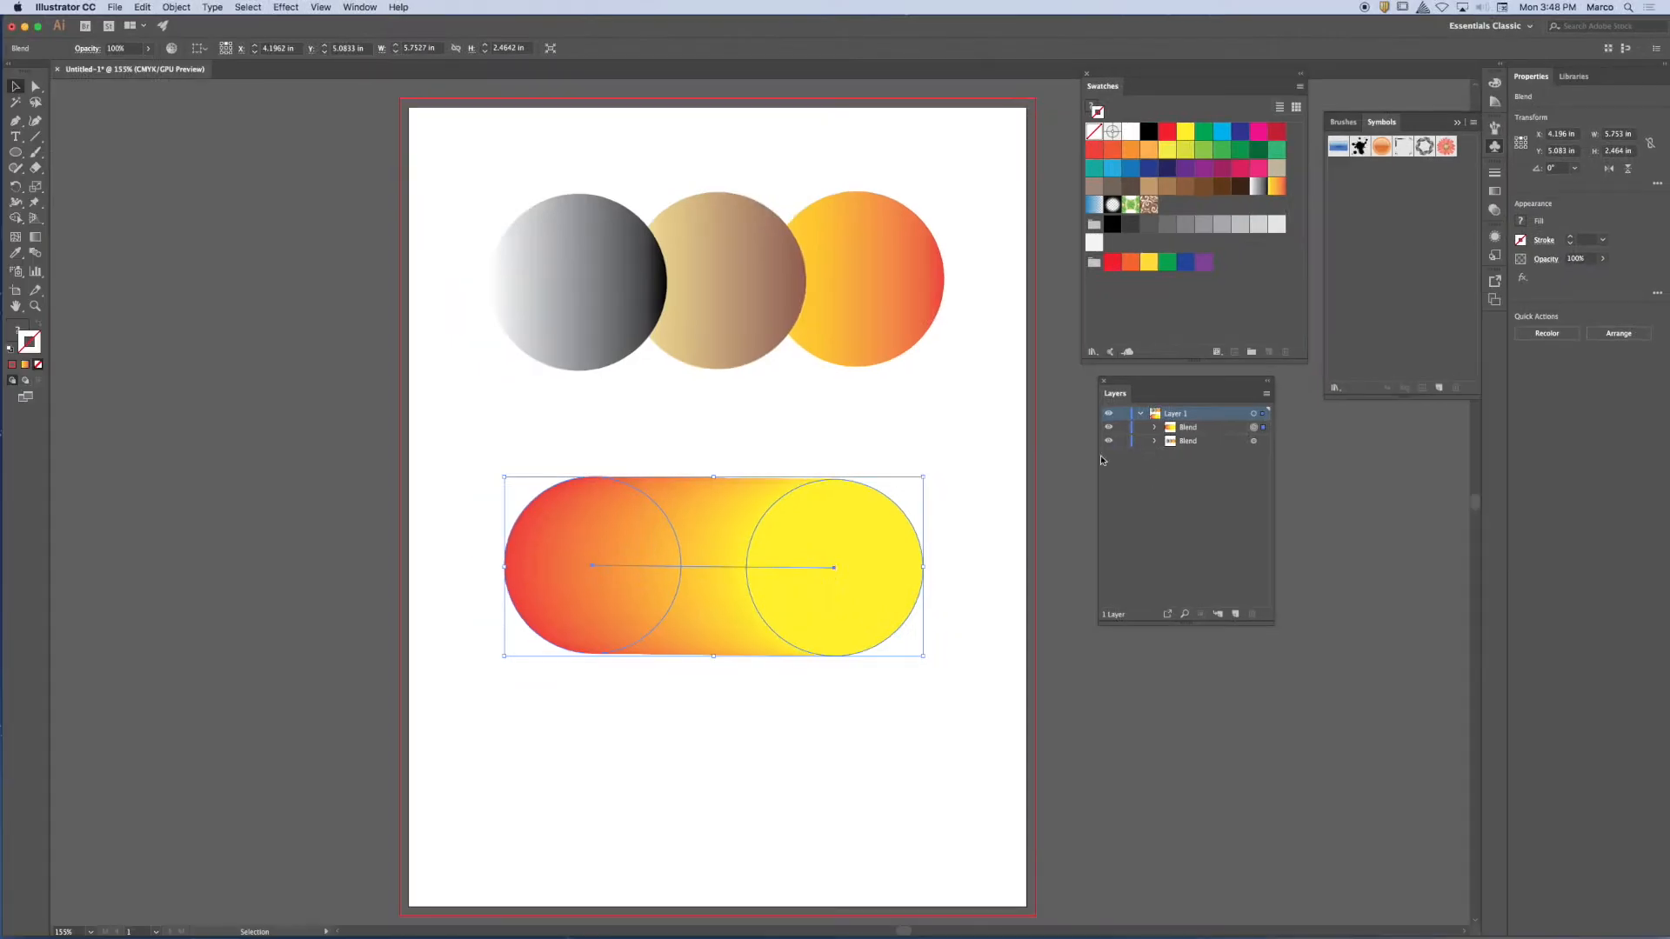
pyautogui.click(615, 319)
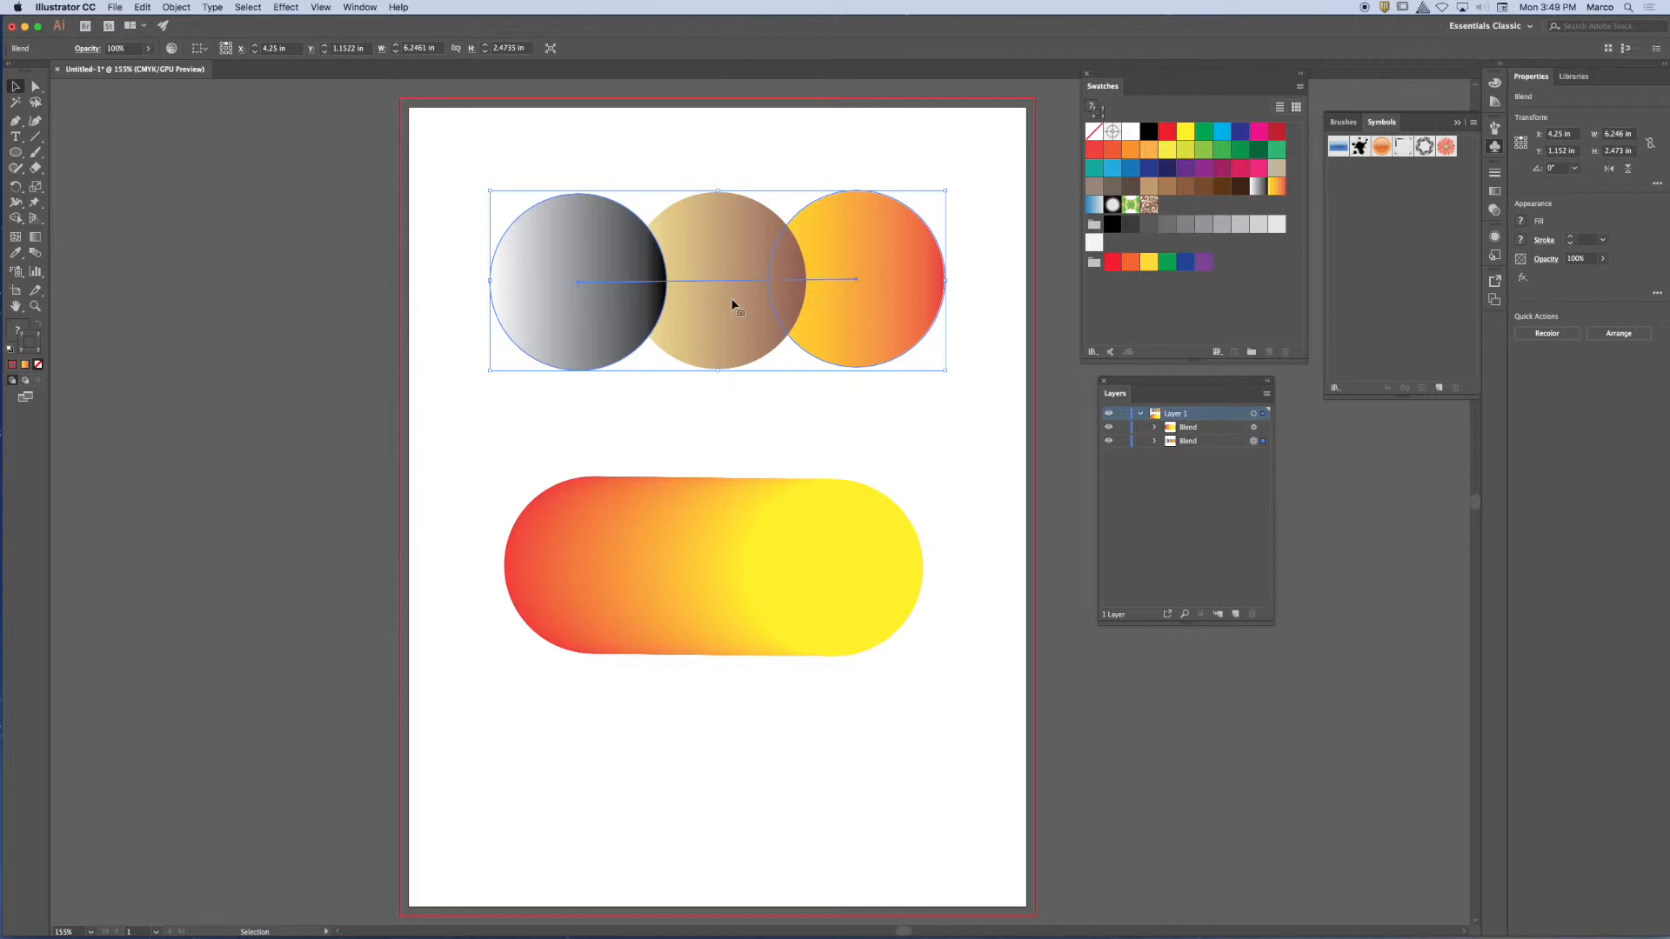
pyautogui.click(809, 597)
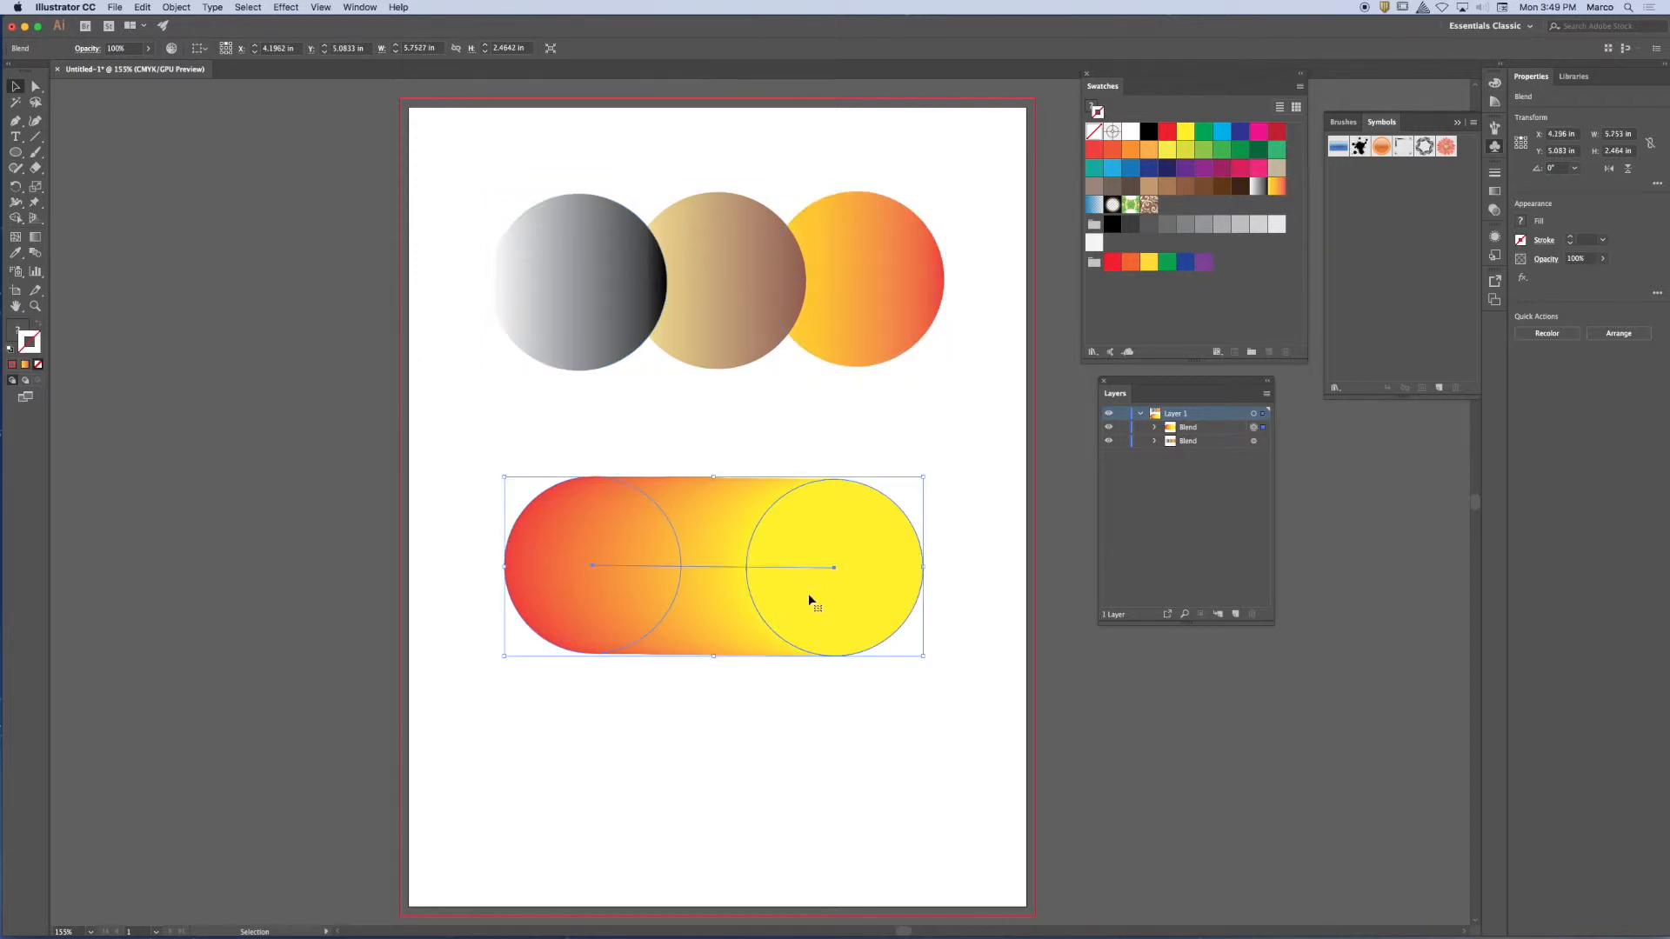
# Open the Blend Options for the upper gradient blend, move the dialog beside the artwork, and turn on the preview.
pyautogui.click(755, 334)
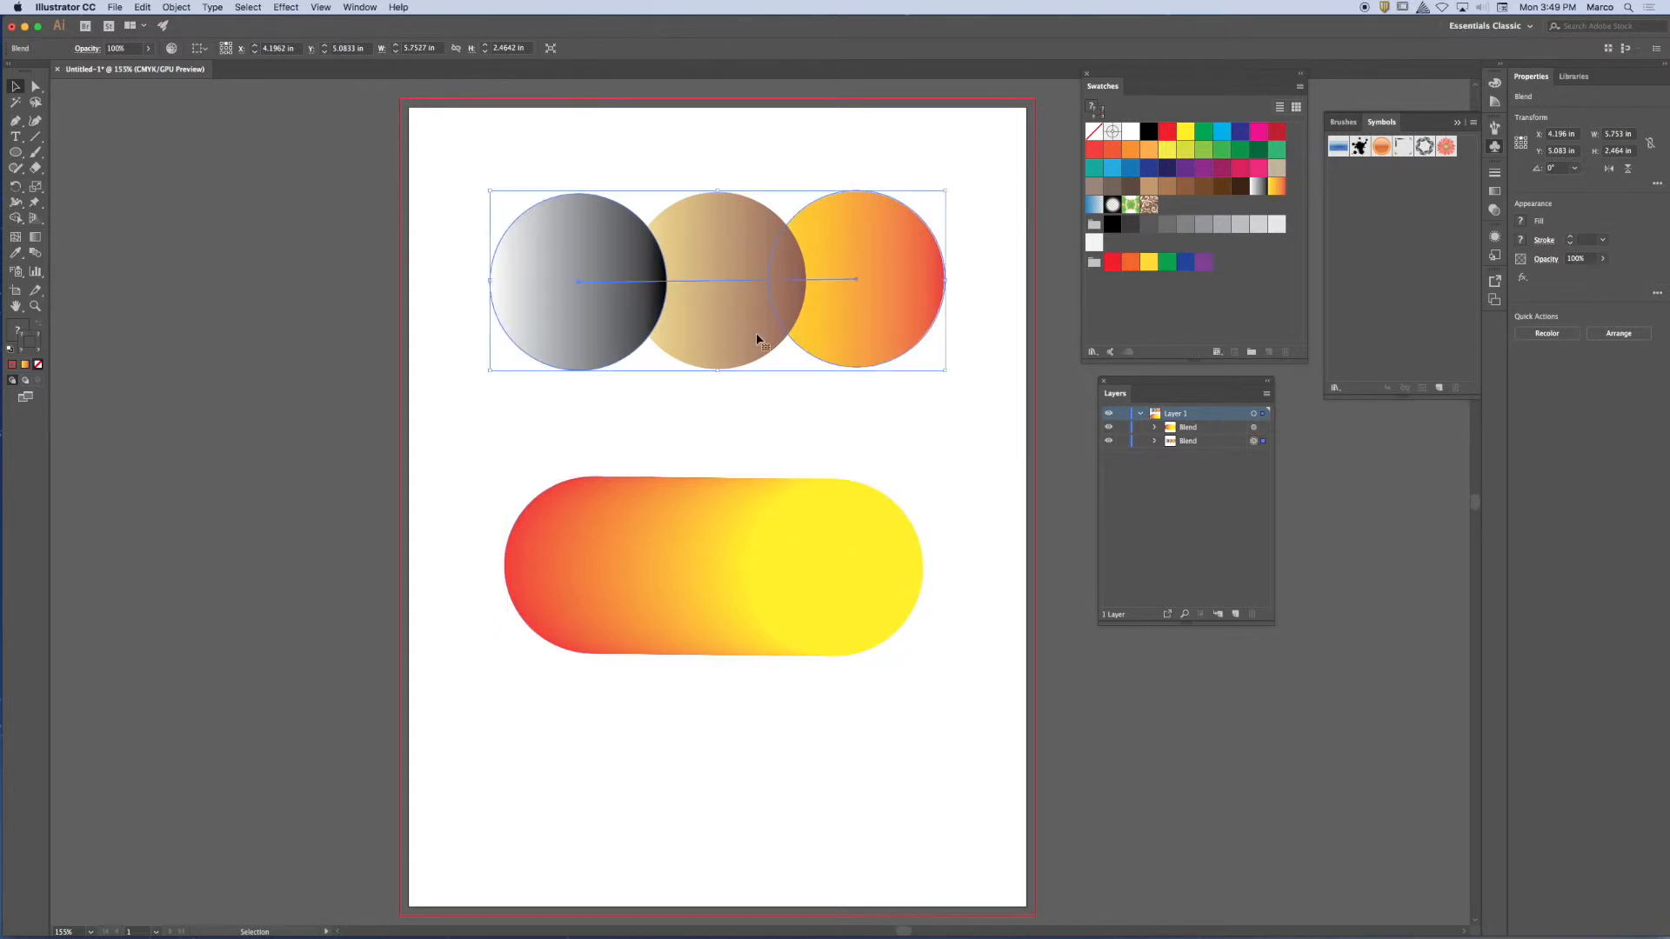
pyautogui.click(176, 8)
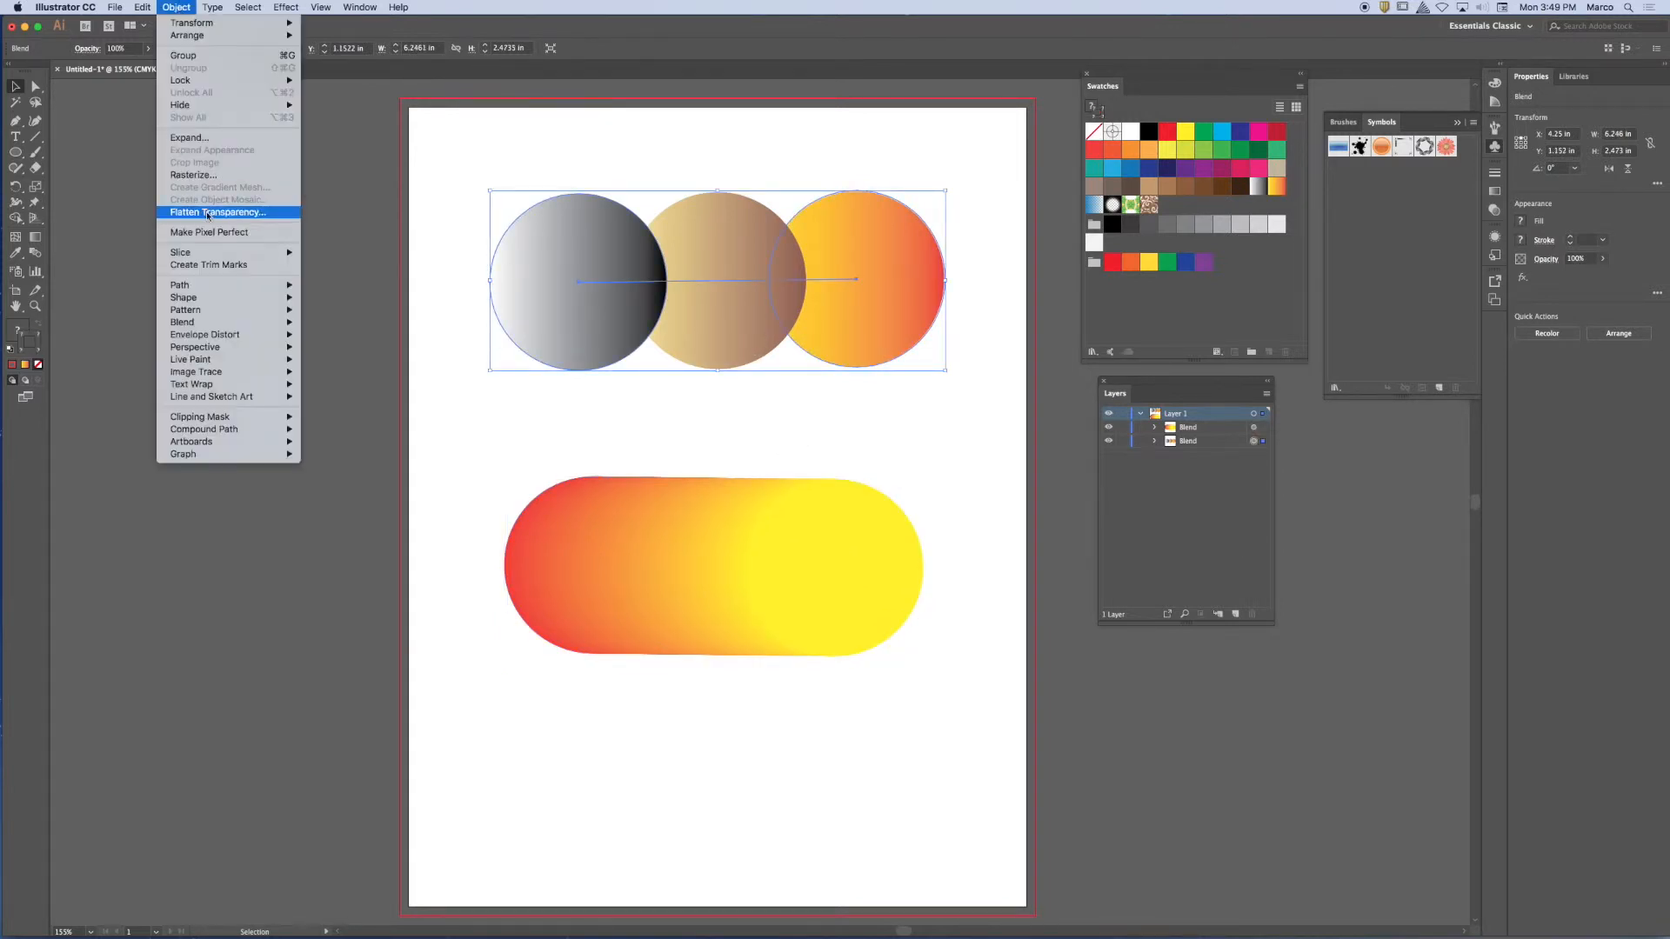
pyautogui.moveTo(199, 326)
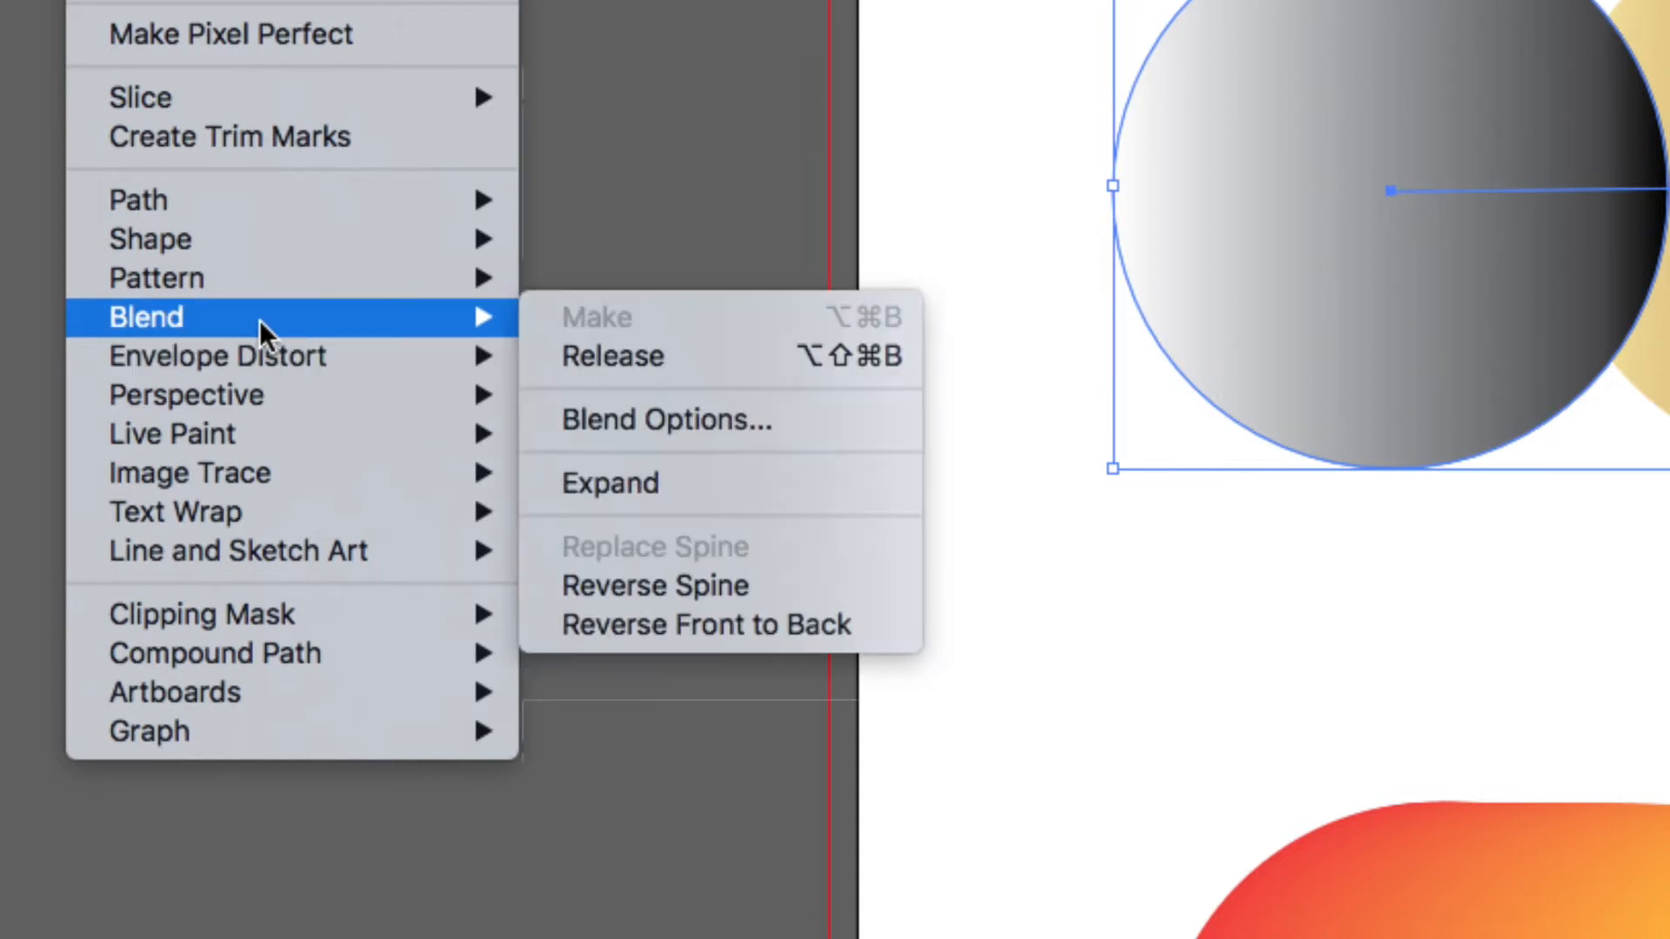
pyautogui.click(675, 417)
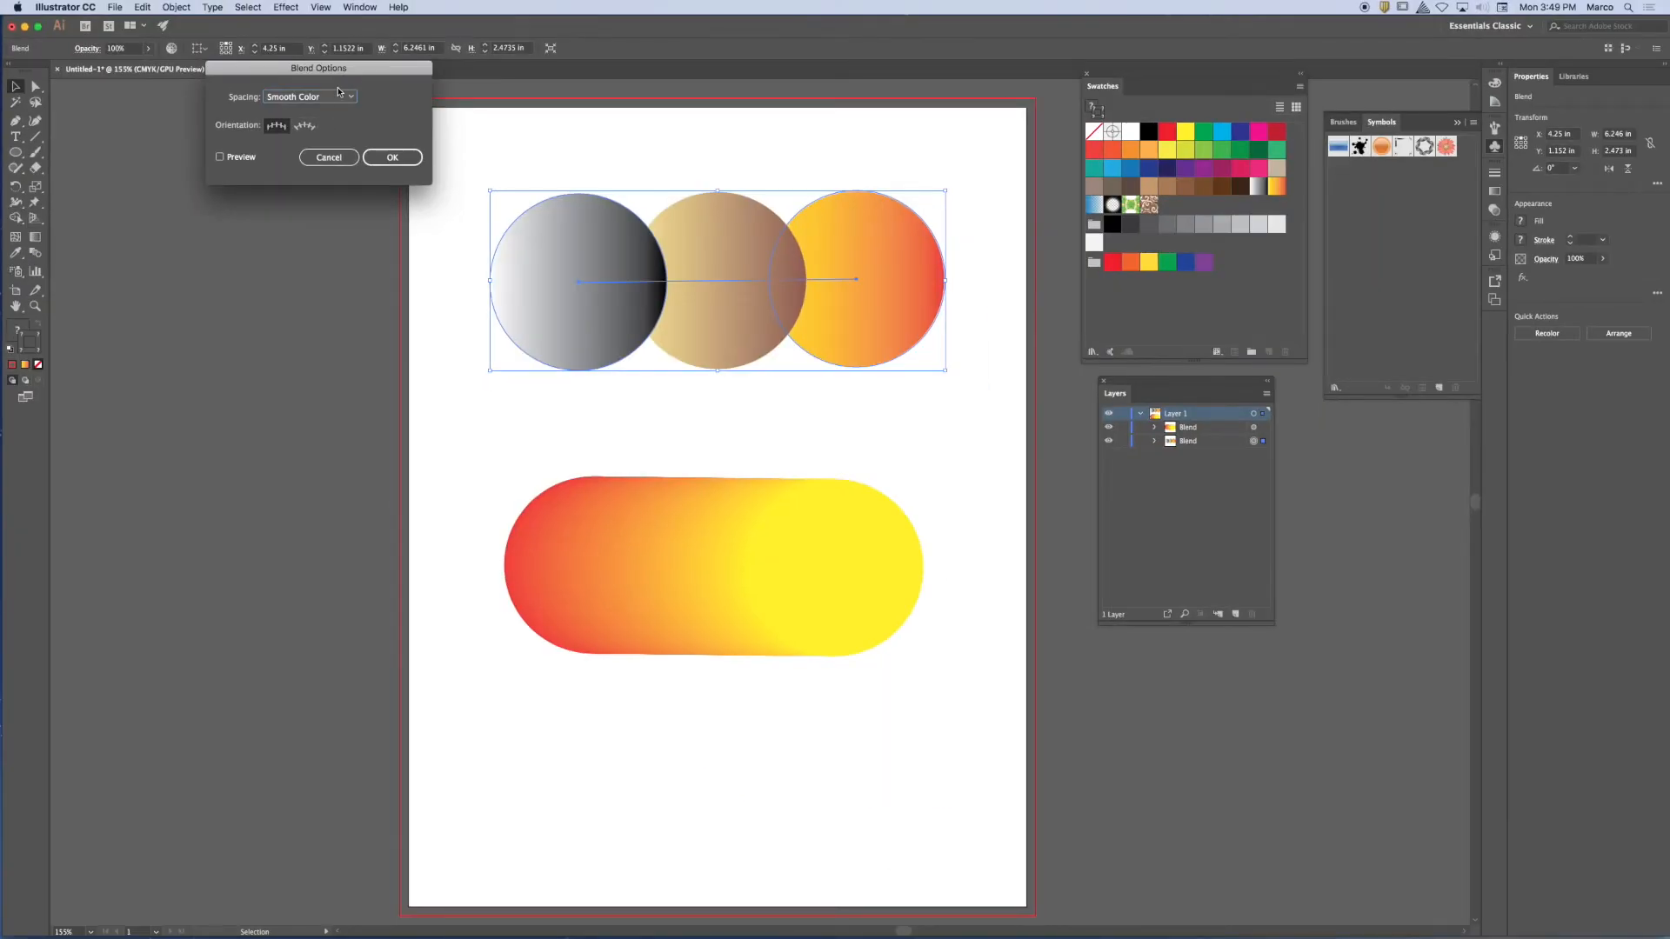
pyautogui.moveTo(338, 84); pyautogui.dragTo(368, 223)
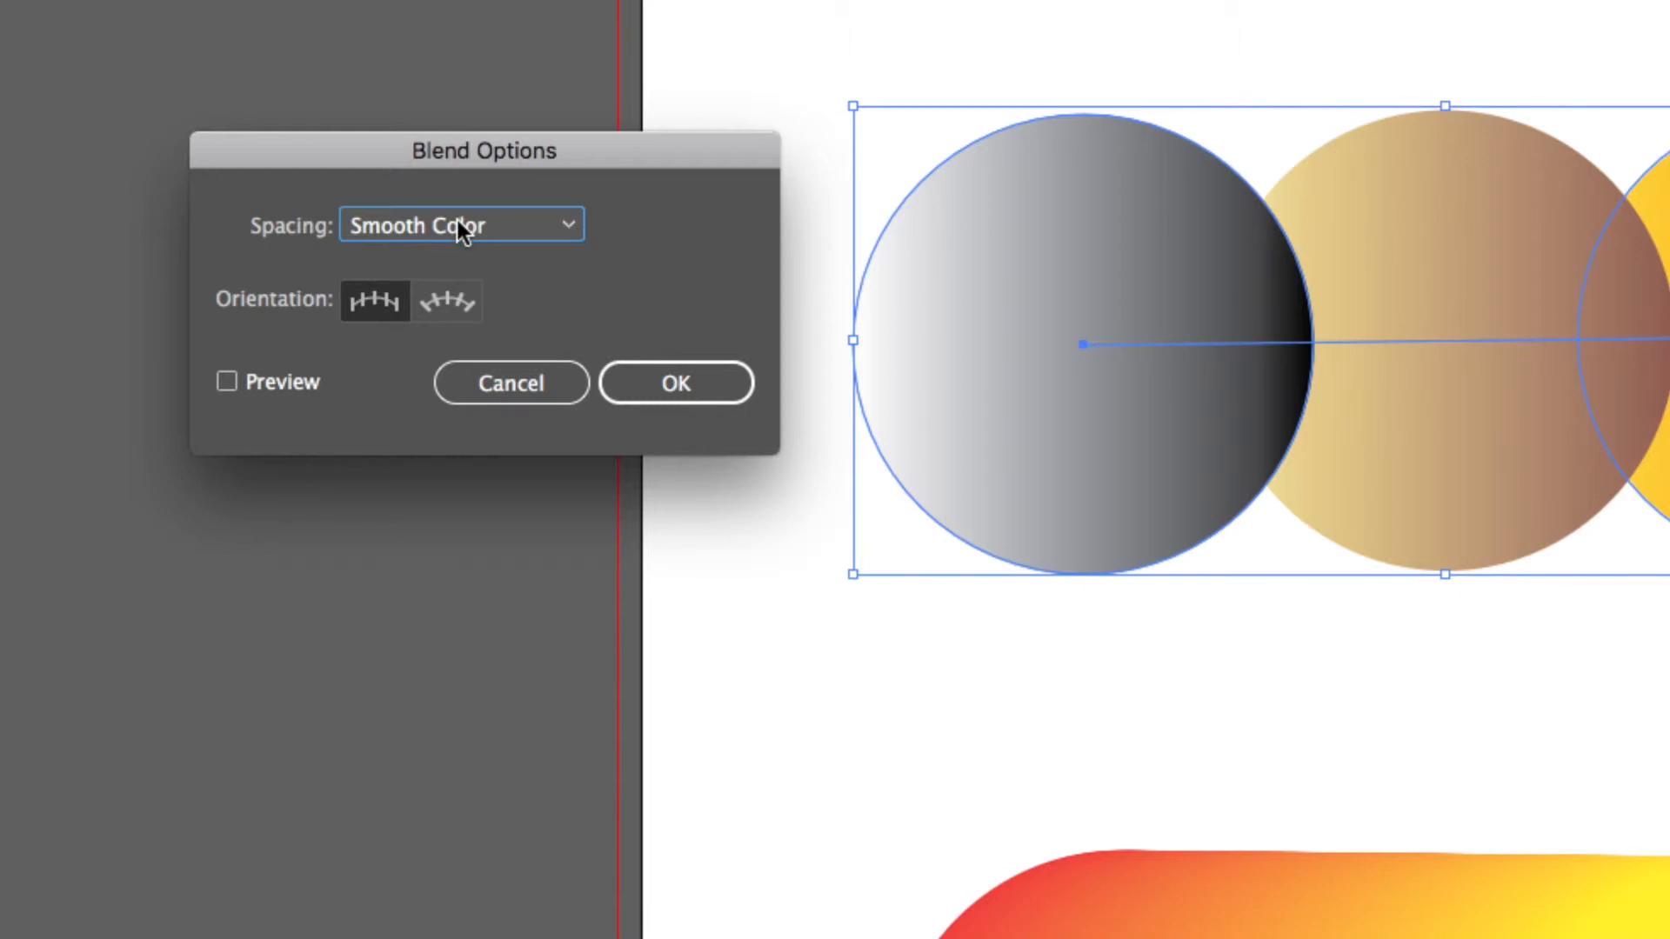
pyautogui.click(228, 385)
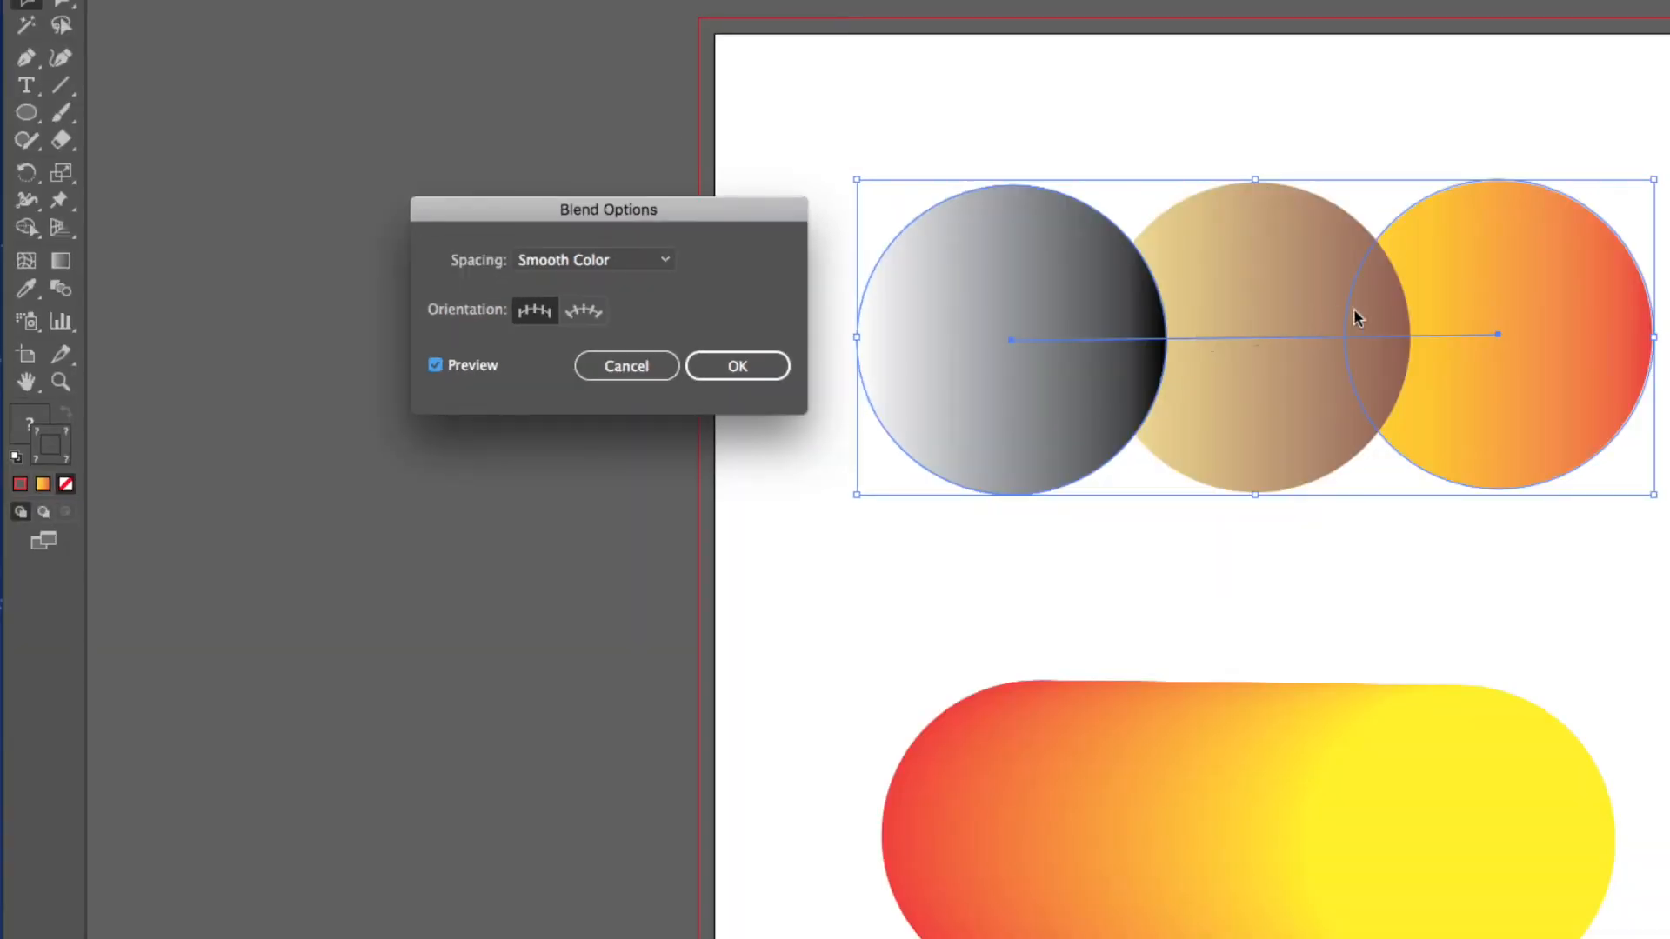
# Switch the blend spacing to Specified Steps, try 2 steps, and return the number to 1.
pyautogui.click(614, 268)
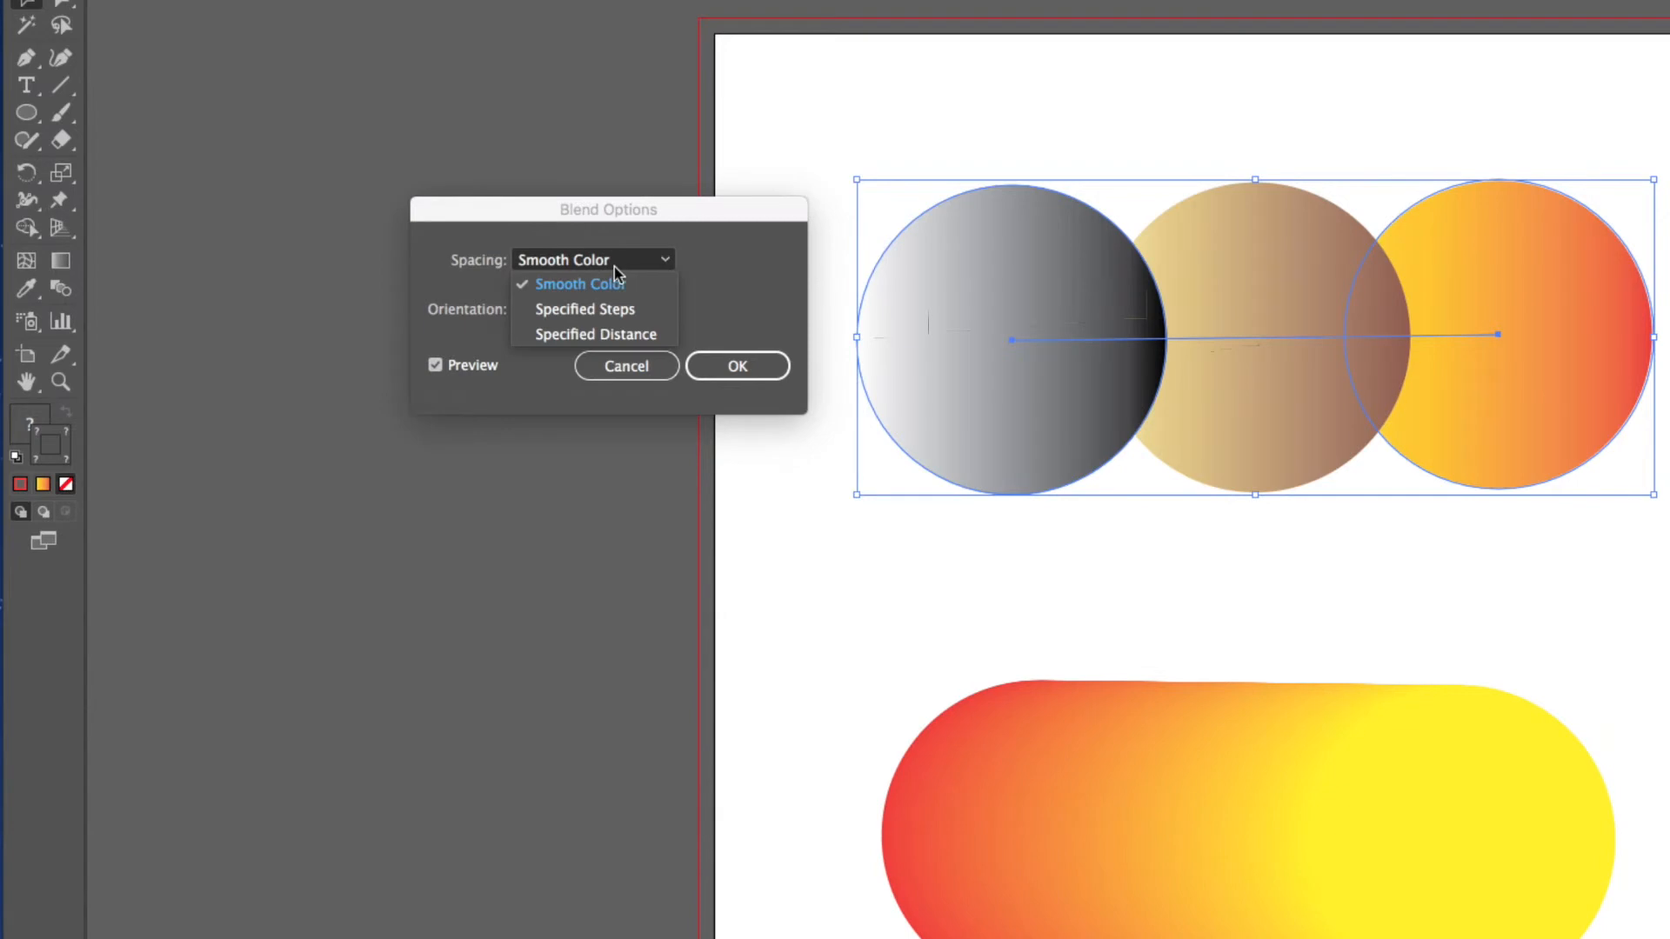
pyautogui.click(614, 311)
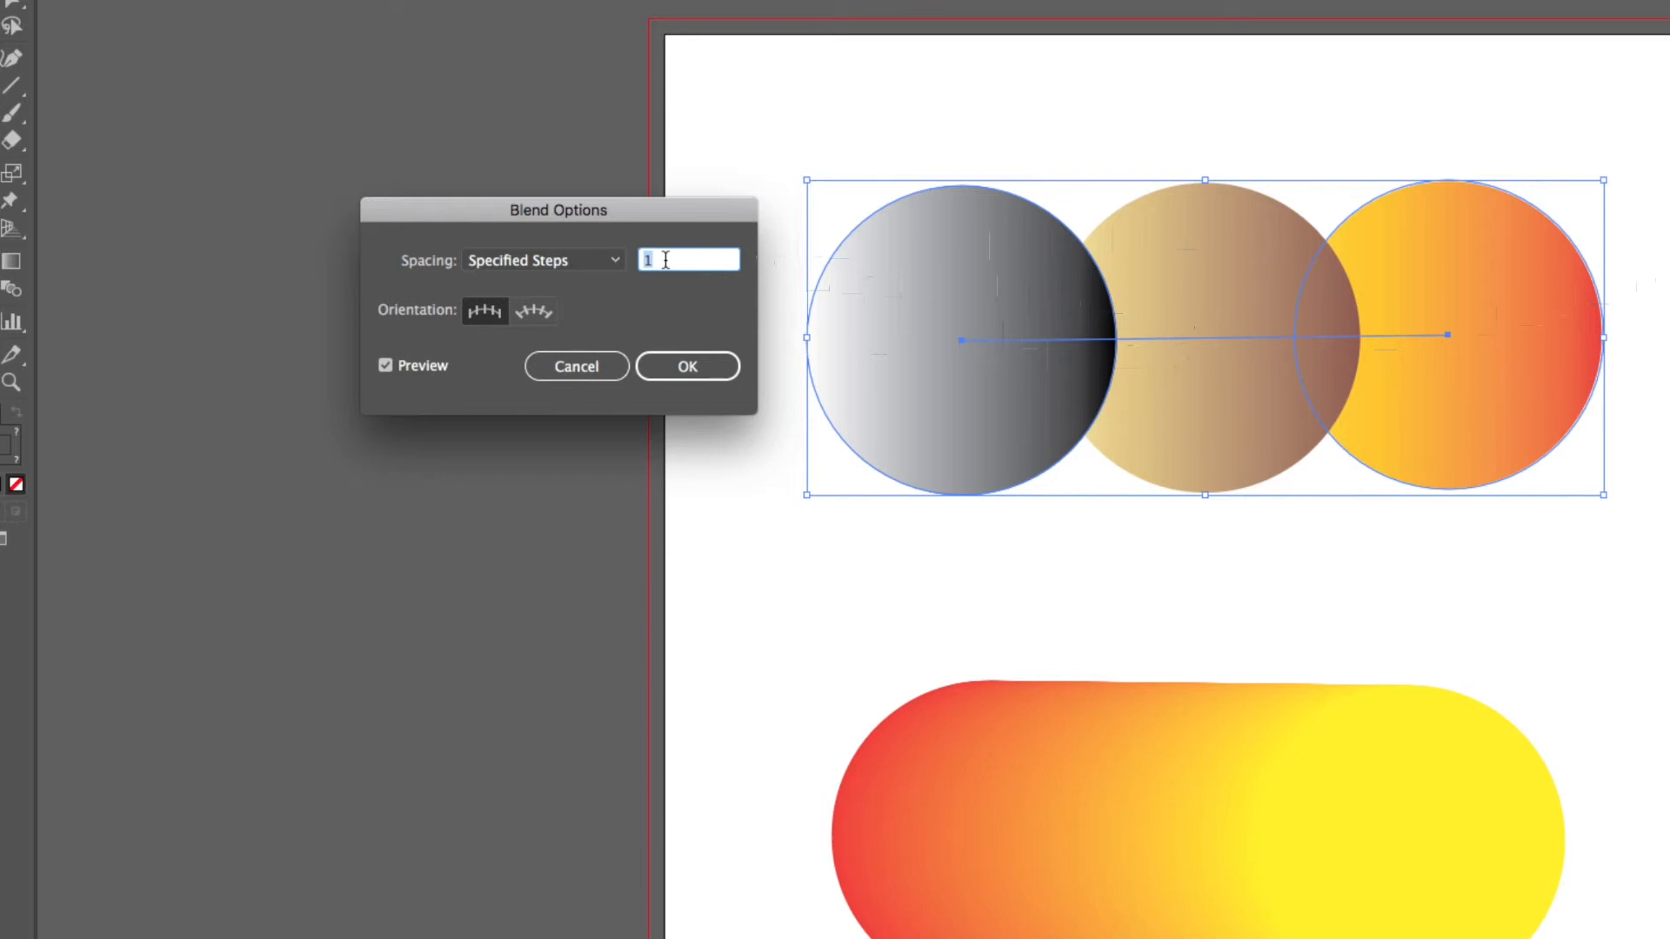
pyautogui.press('Up')
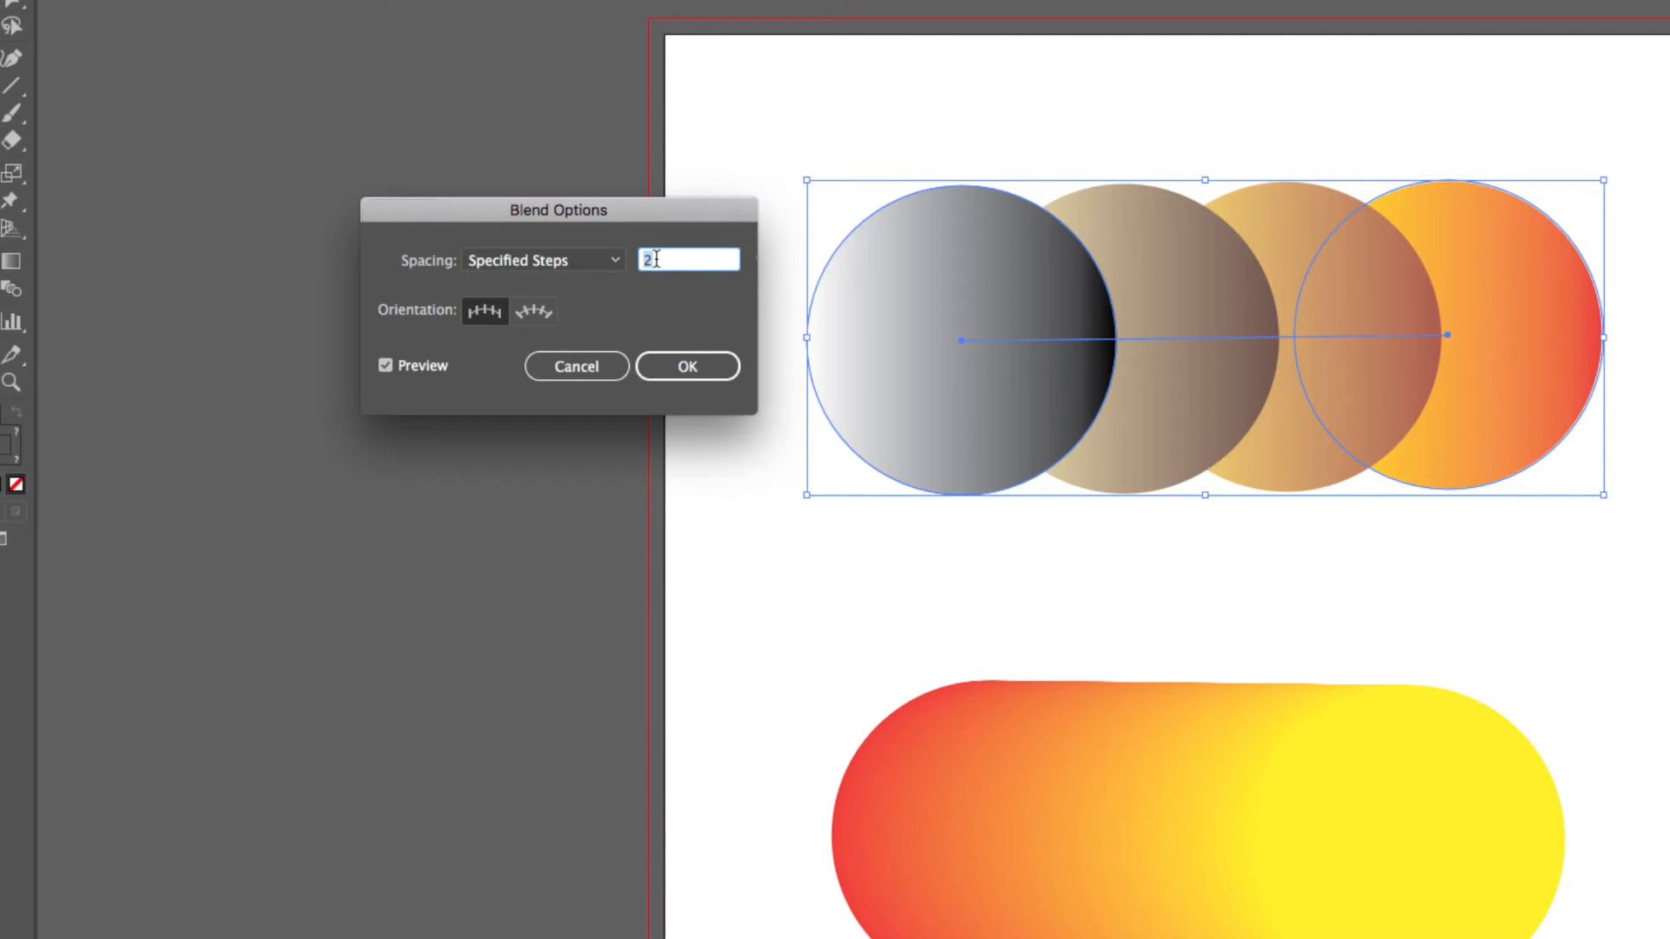
pyautogui.press('Down')
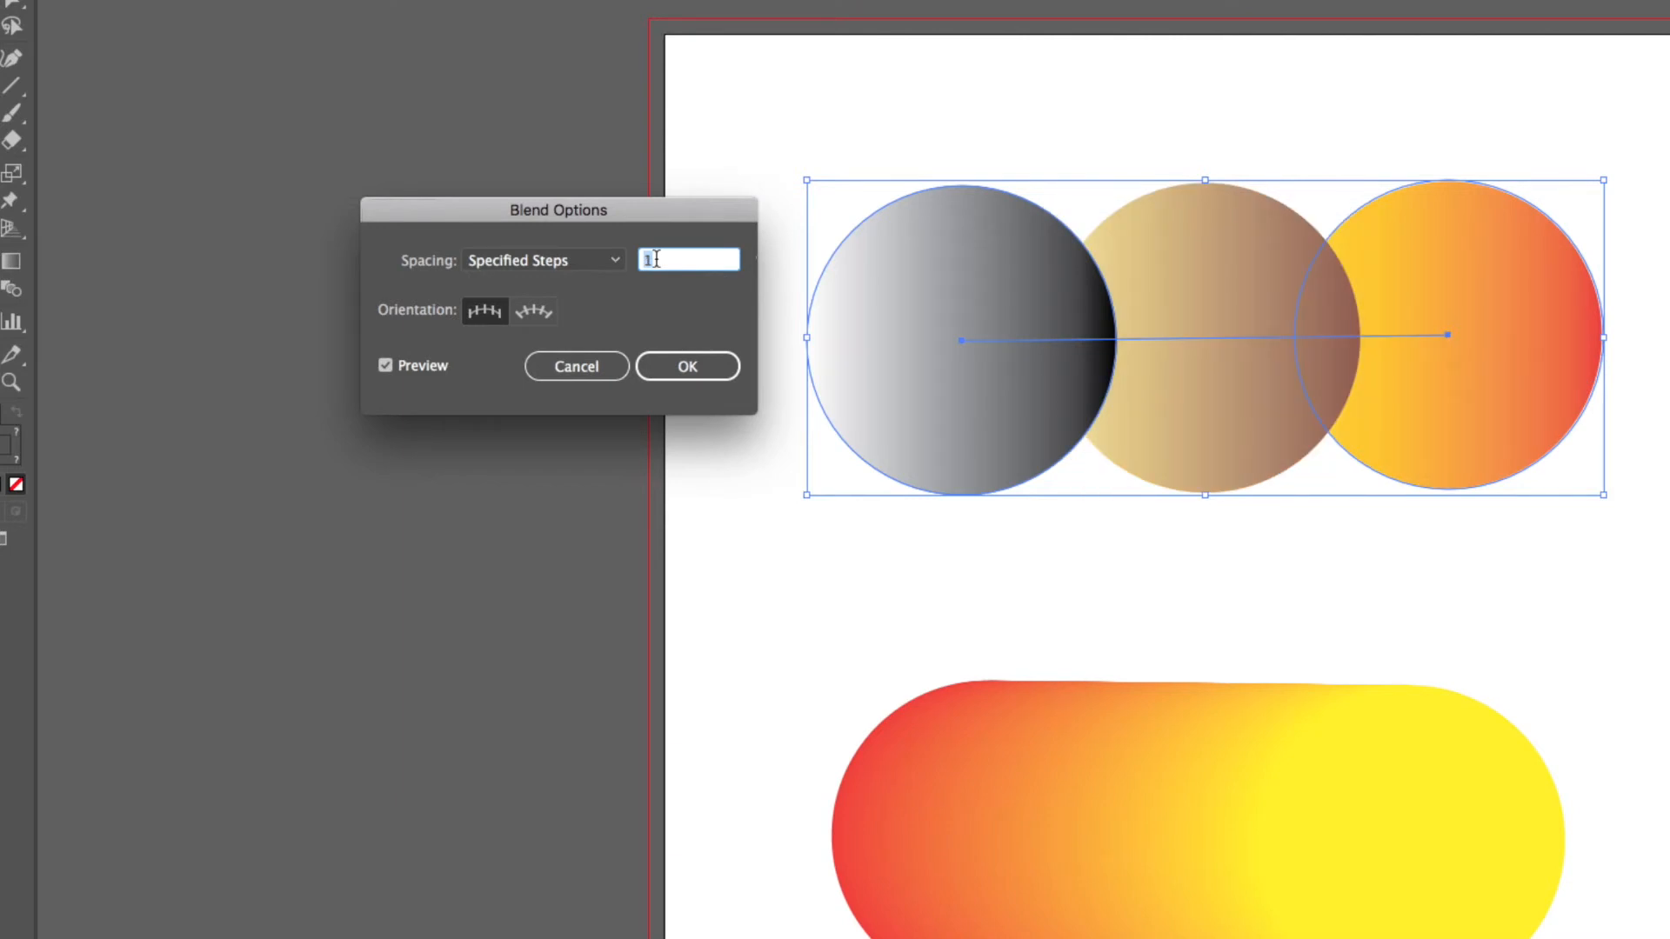
# Raise the upper blend's specified steps to 210, apply the options, and deselect the blend.
pyautogui.press('Up')
pyautogui.press('Up')
pyautogui.press('Up')
pyautogui.press('Up')
pyautogui.press('Up')
pyautogui.press('Up')
pyautogui.press('Up')
pyautogui.press('Up')
pyautogui.press('Up')
pyautogui.press('Up')
pyautogui.press('Up')
pyautogui.press('Up')
pyautogui.press('Up')
pyautogui.press('Up')
pyautogui.press('Up')
pyautogui.press('Up')
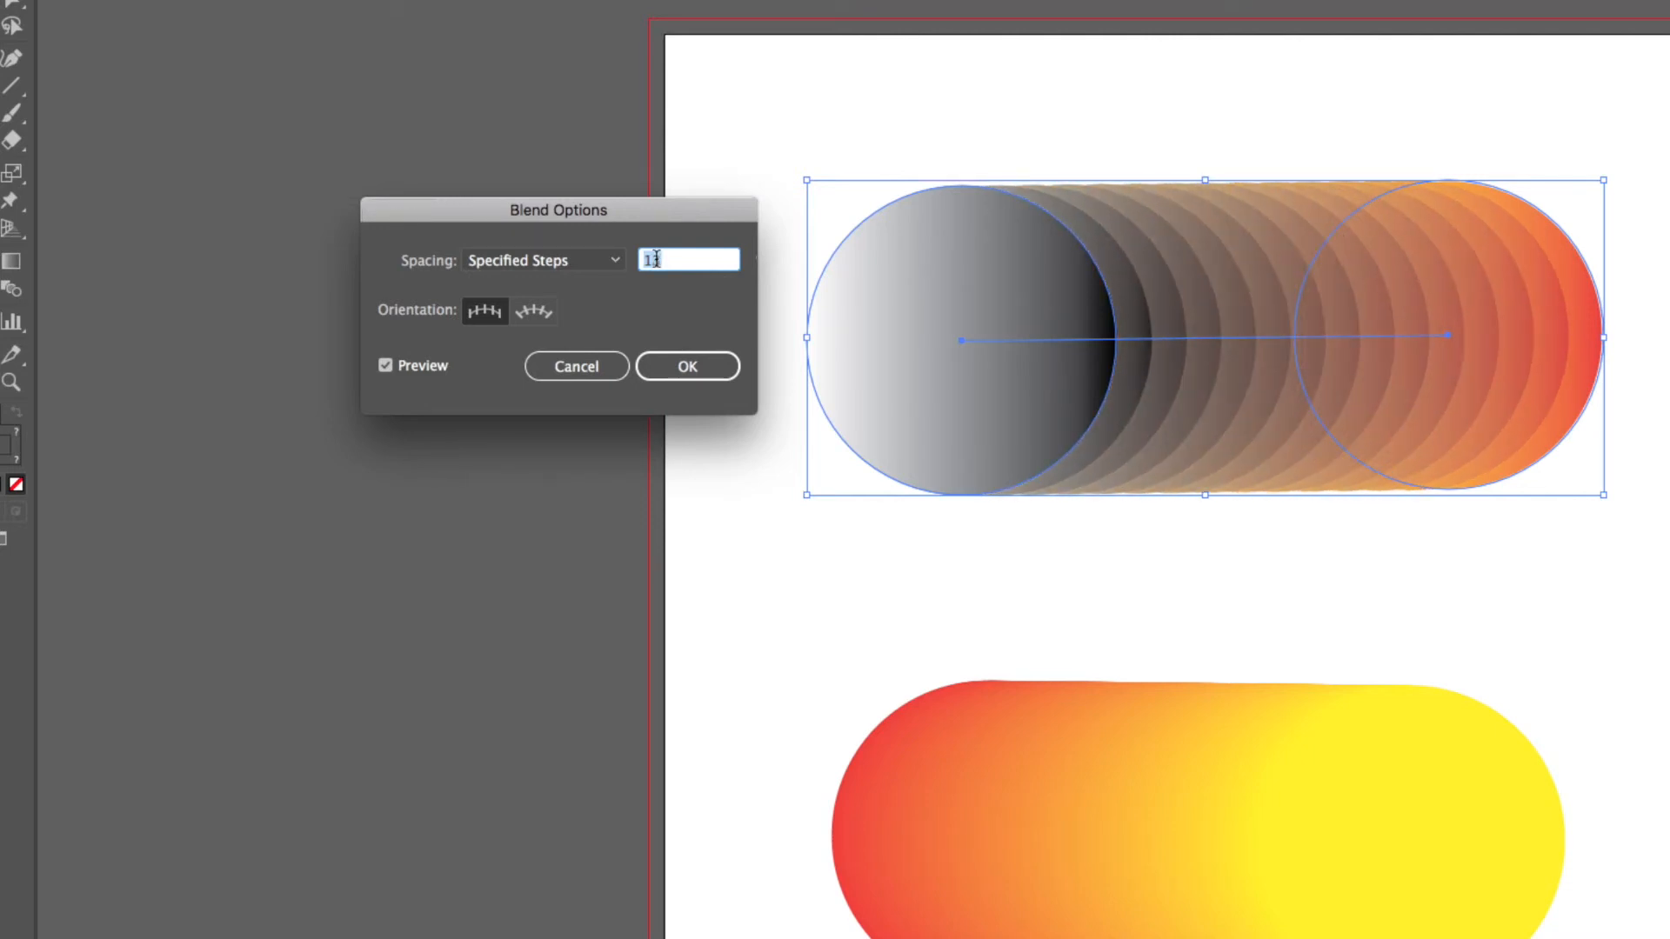
pyautogui.press('Up')
pyautogui.press('Up')
pyautogui.press('Up')
pyautogui.press('Up')
pyautogui.press('Up')
pyautogui.press('Up')
pyautogui.press('Up')
pyautogui.press('Up')
pyautogui.press('Up')
pyautogui.press('Up')
pyautogui.press('Up')
pyautogui.press('Up')
pyautogui.press('Up')
pyautogui.press('Up')
pyautogui.press('Up')
pyautogui.press('Up')
pyautogui.press('Up')
pyautogui.press('Up')
pyautogui.press('Up')
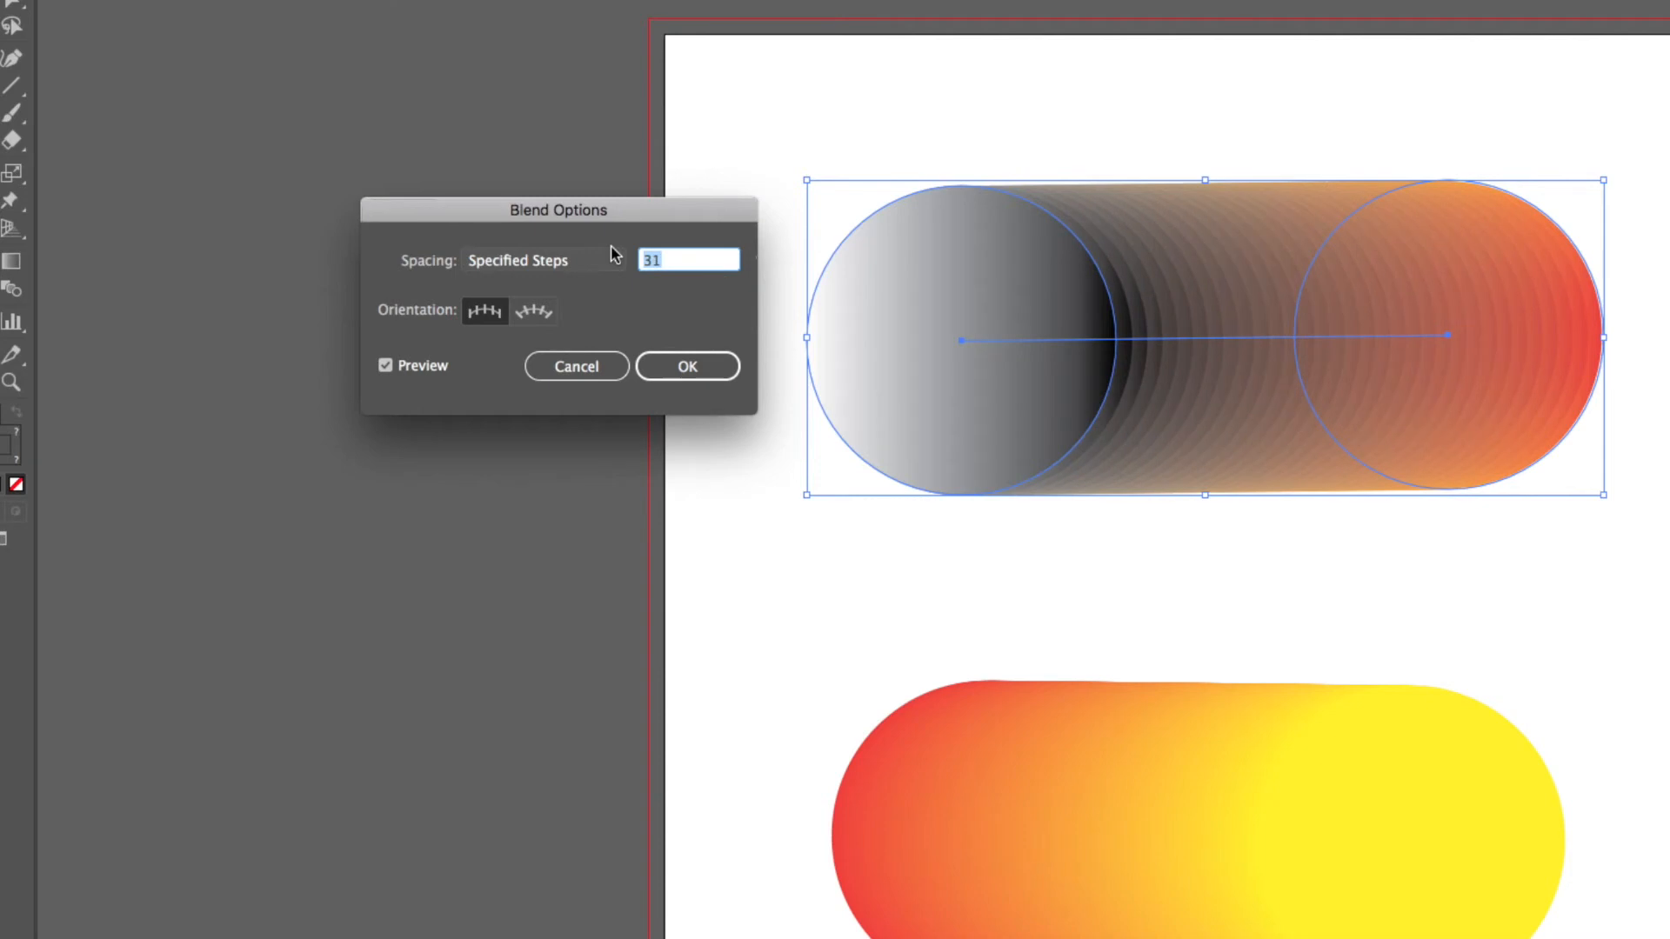
pyautogui.press('Up')
pyautogui.press('Up')
pyautogui.press('Up')
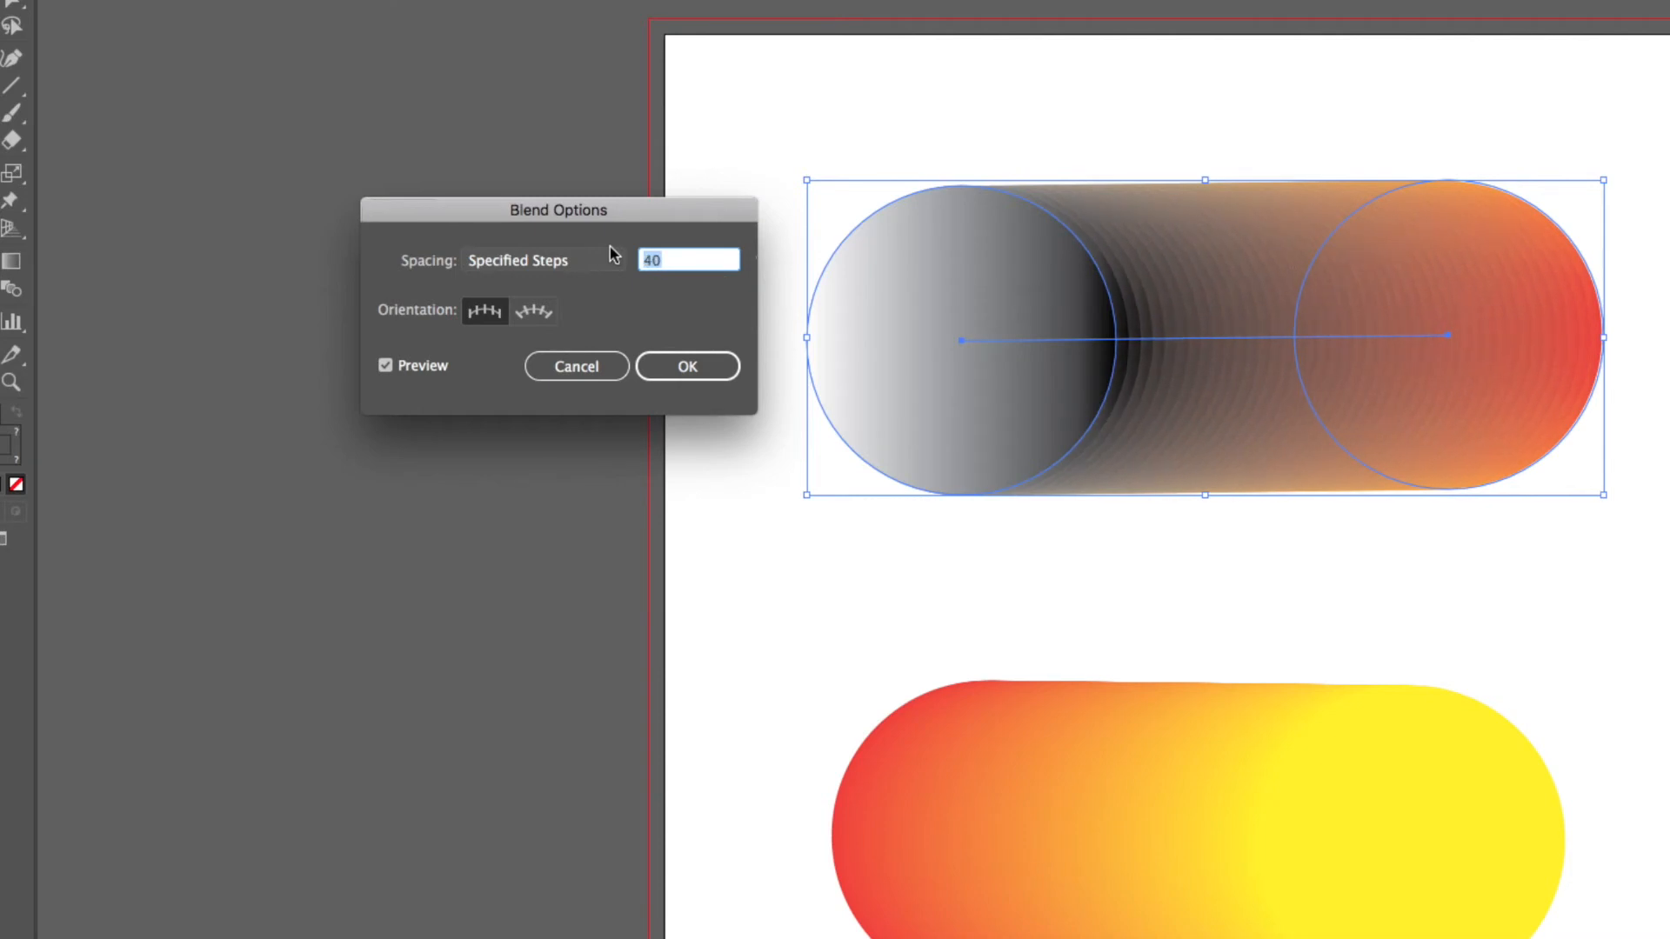
pyautogui.hotkey('shift', 'Up')
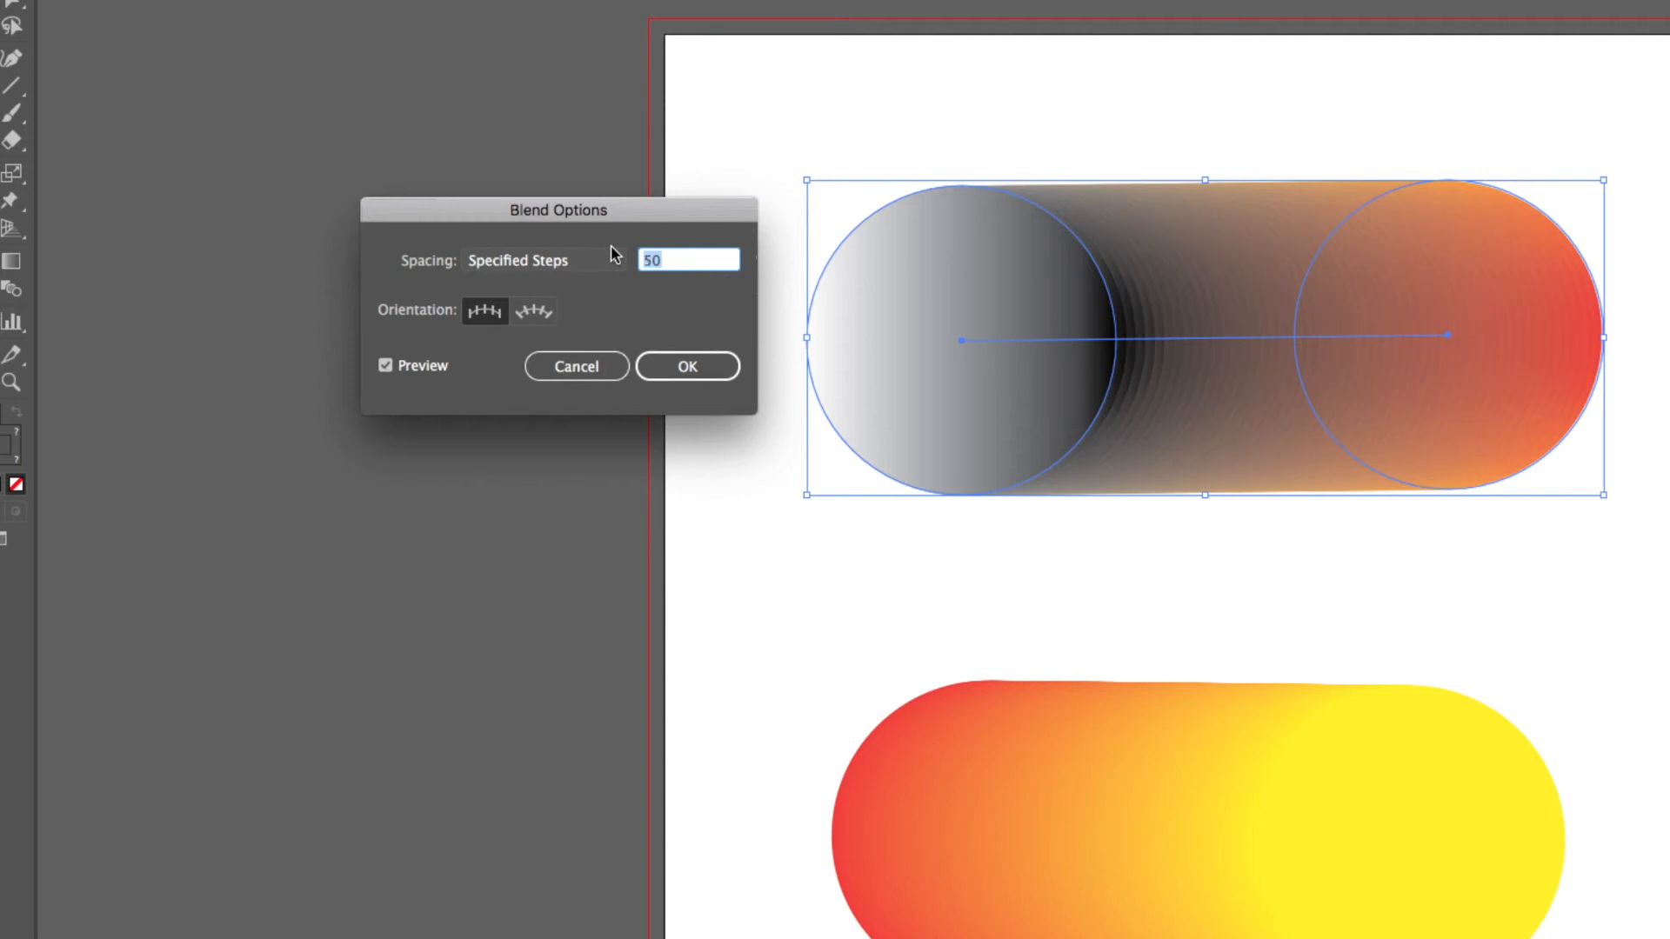
pyautogui.hotkey('shift', 'Up')
pyautogui.hotkey('shift', 'Up')
pyautogui.hotkey('shift', 'Up')
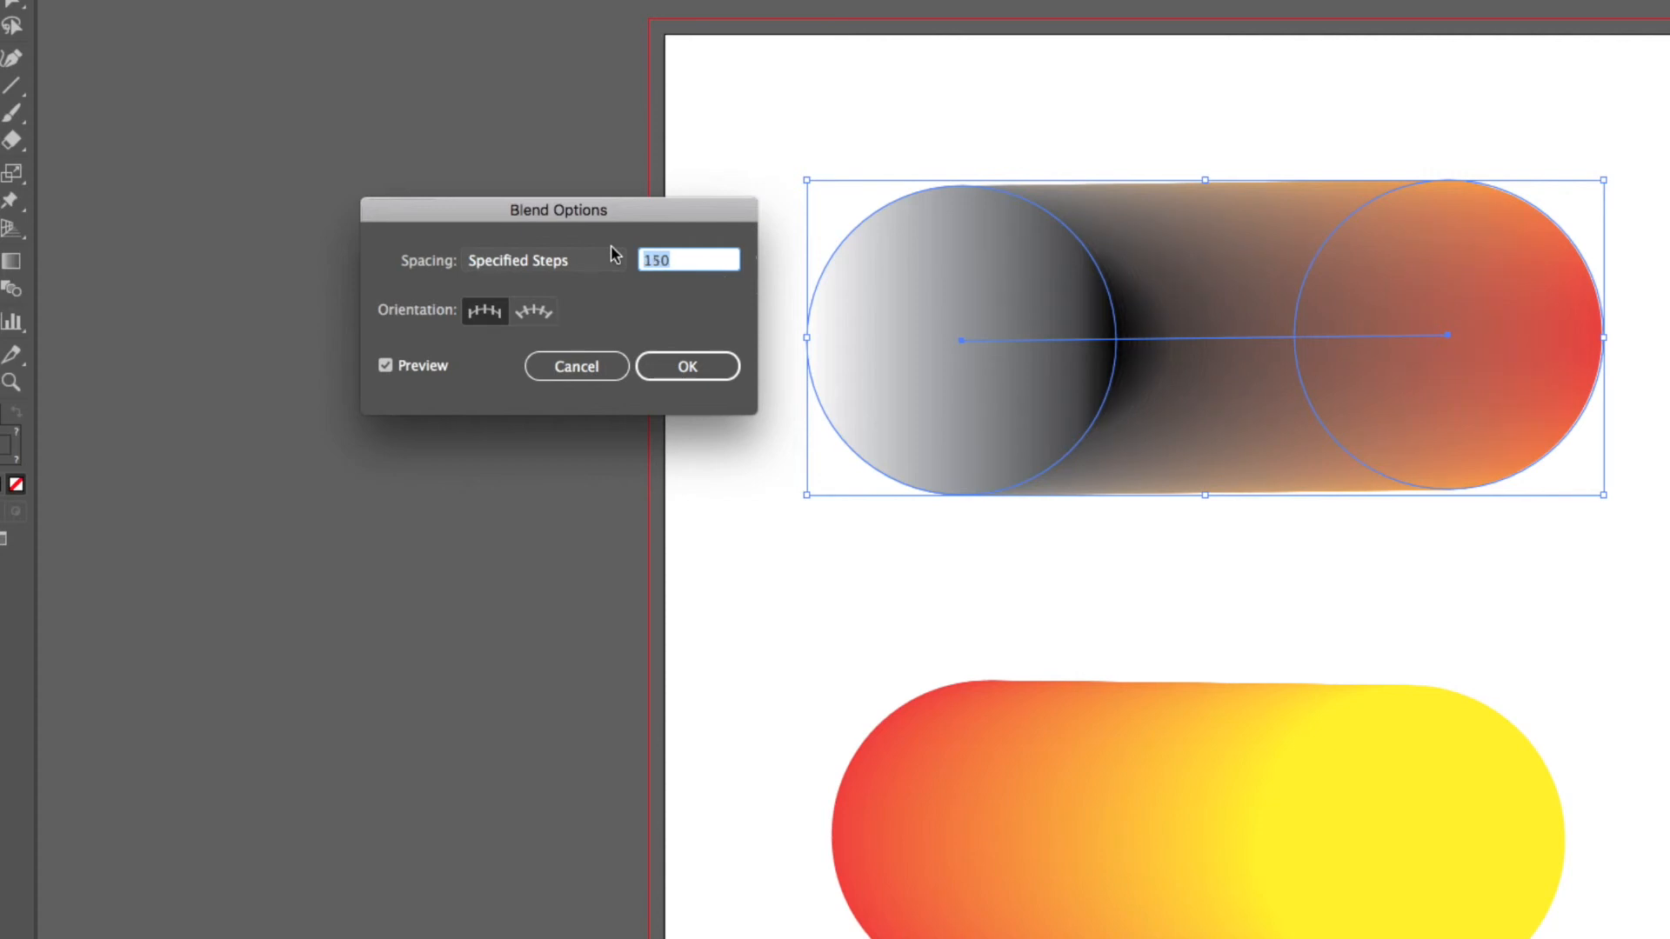
pyautogui.hotkey('shift', 'Up')
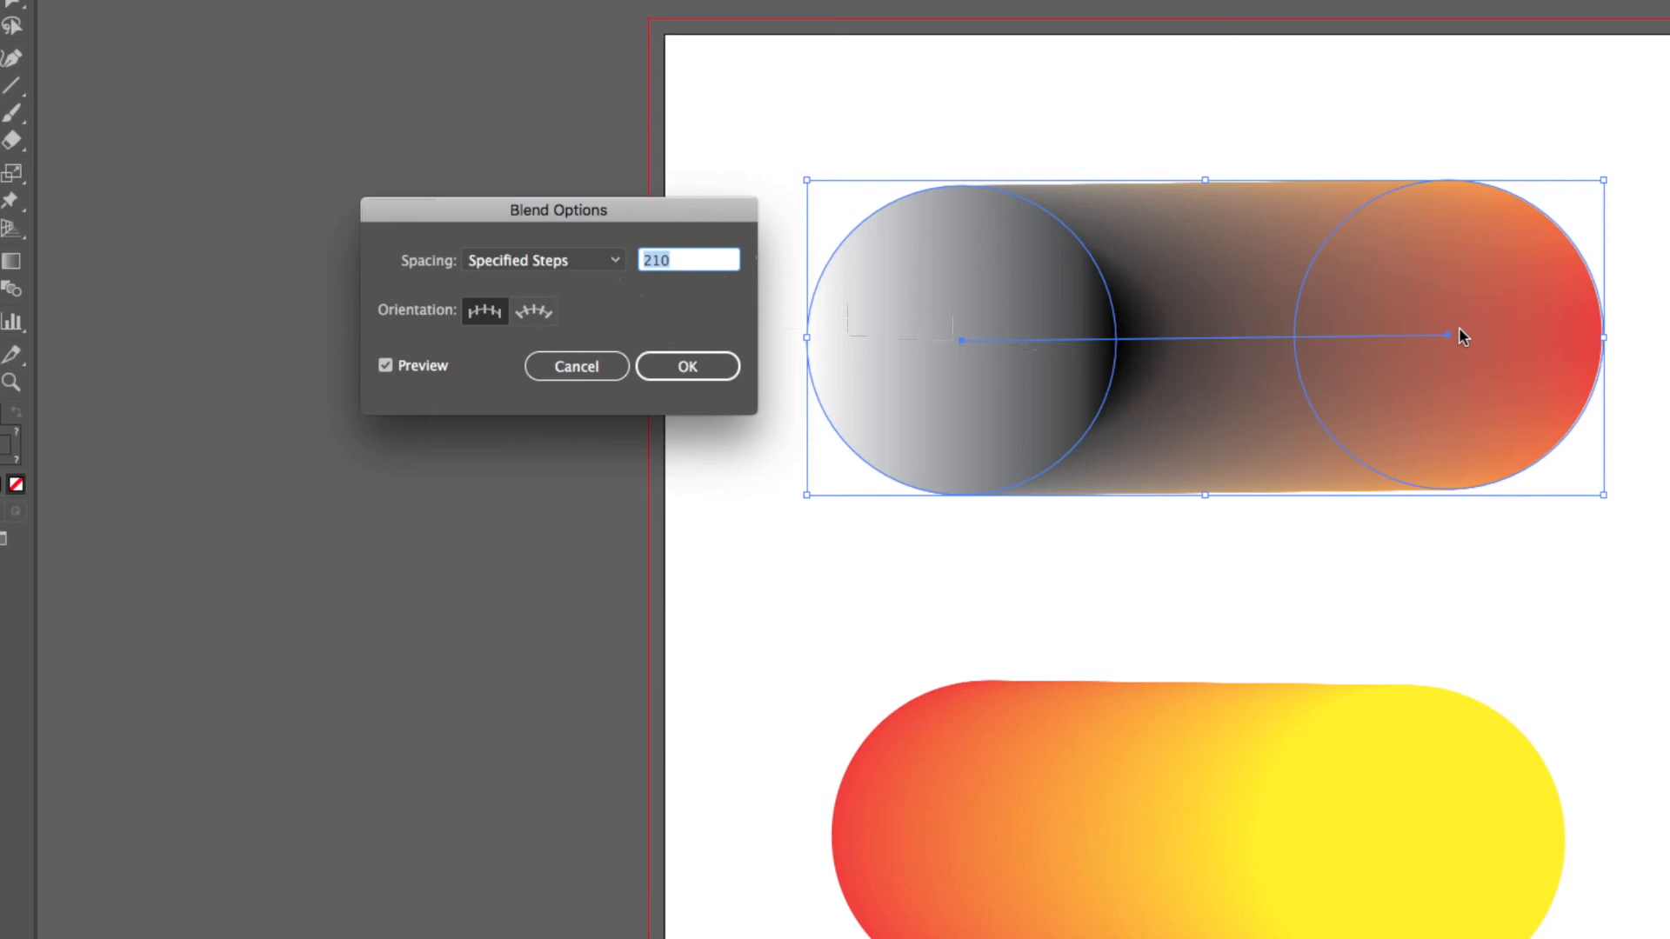
pyautogui.click(683, 366)
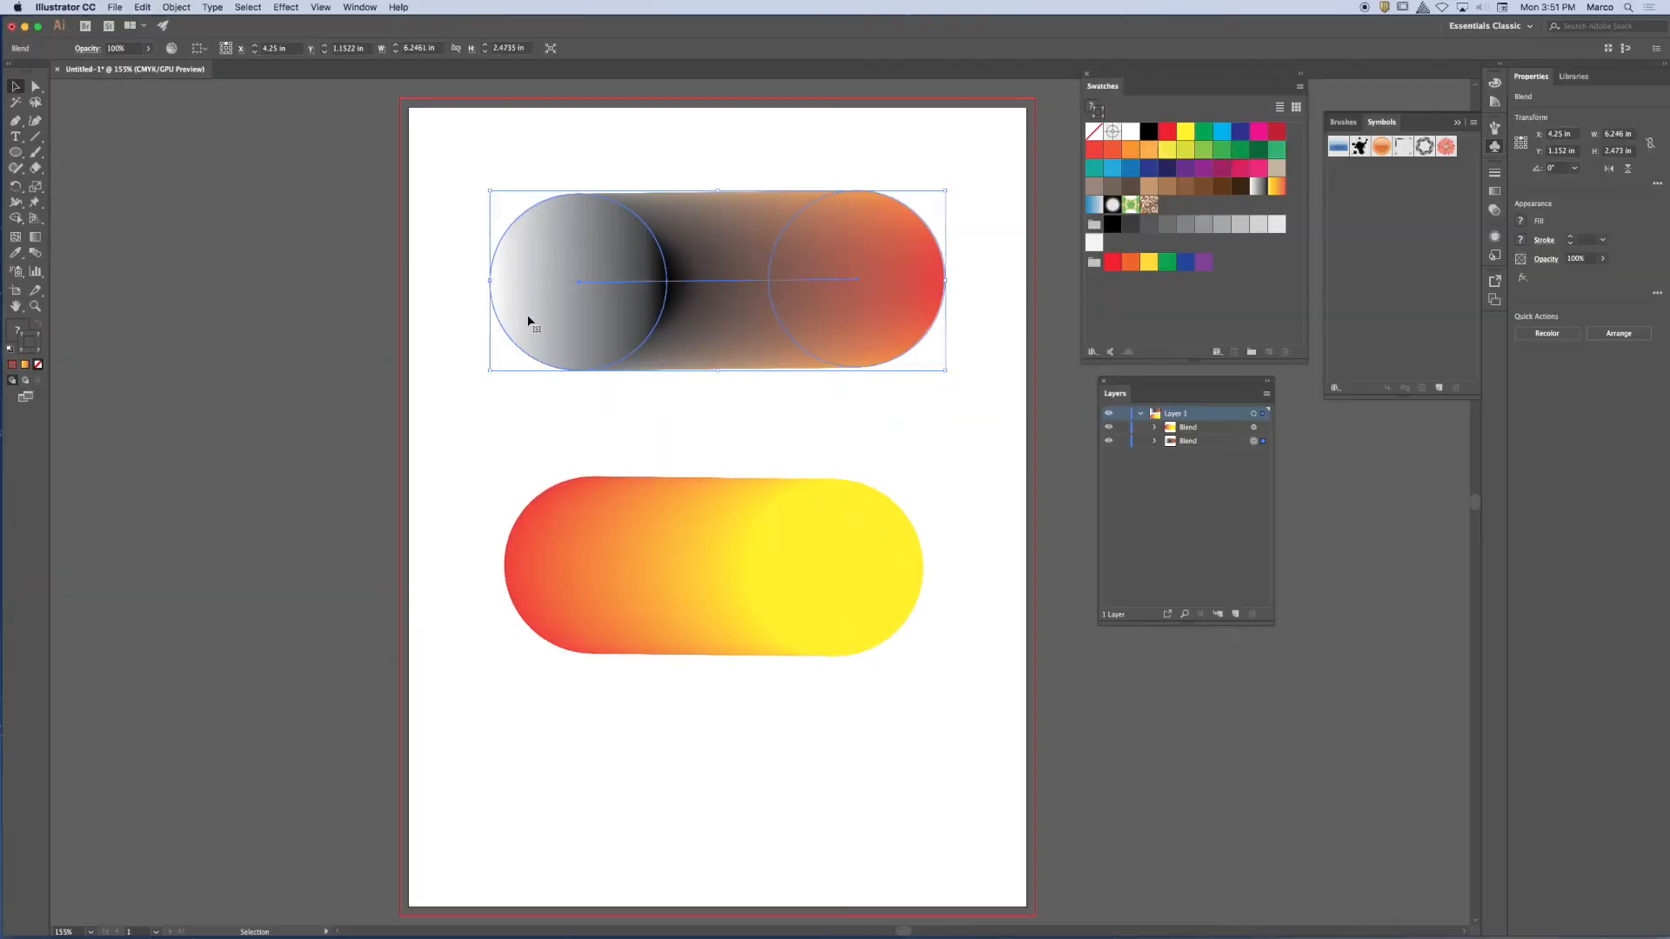
pyautogui.click(454, 209)
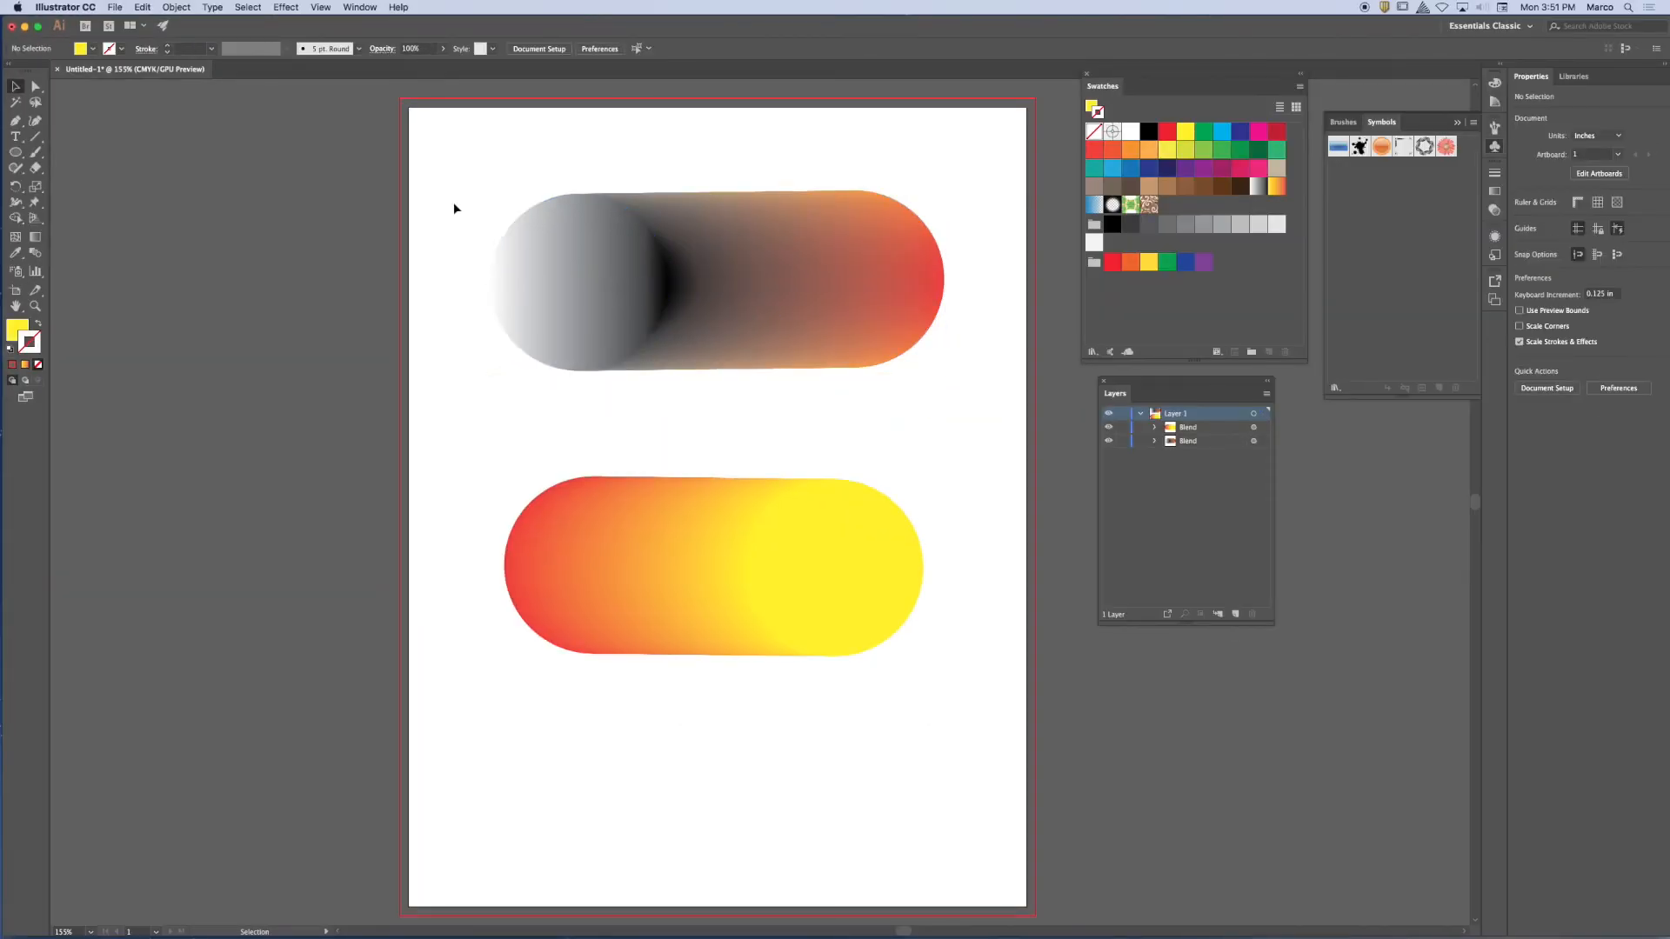
# Open the Blend Options of the upper gradient blend and preview its spacing as Smooth Color.
pyautogui.click(605, 348)
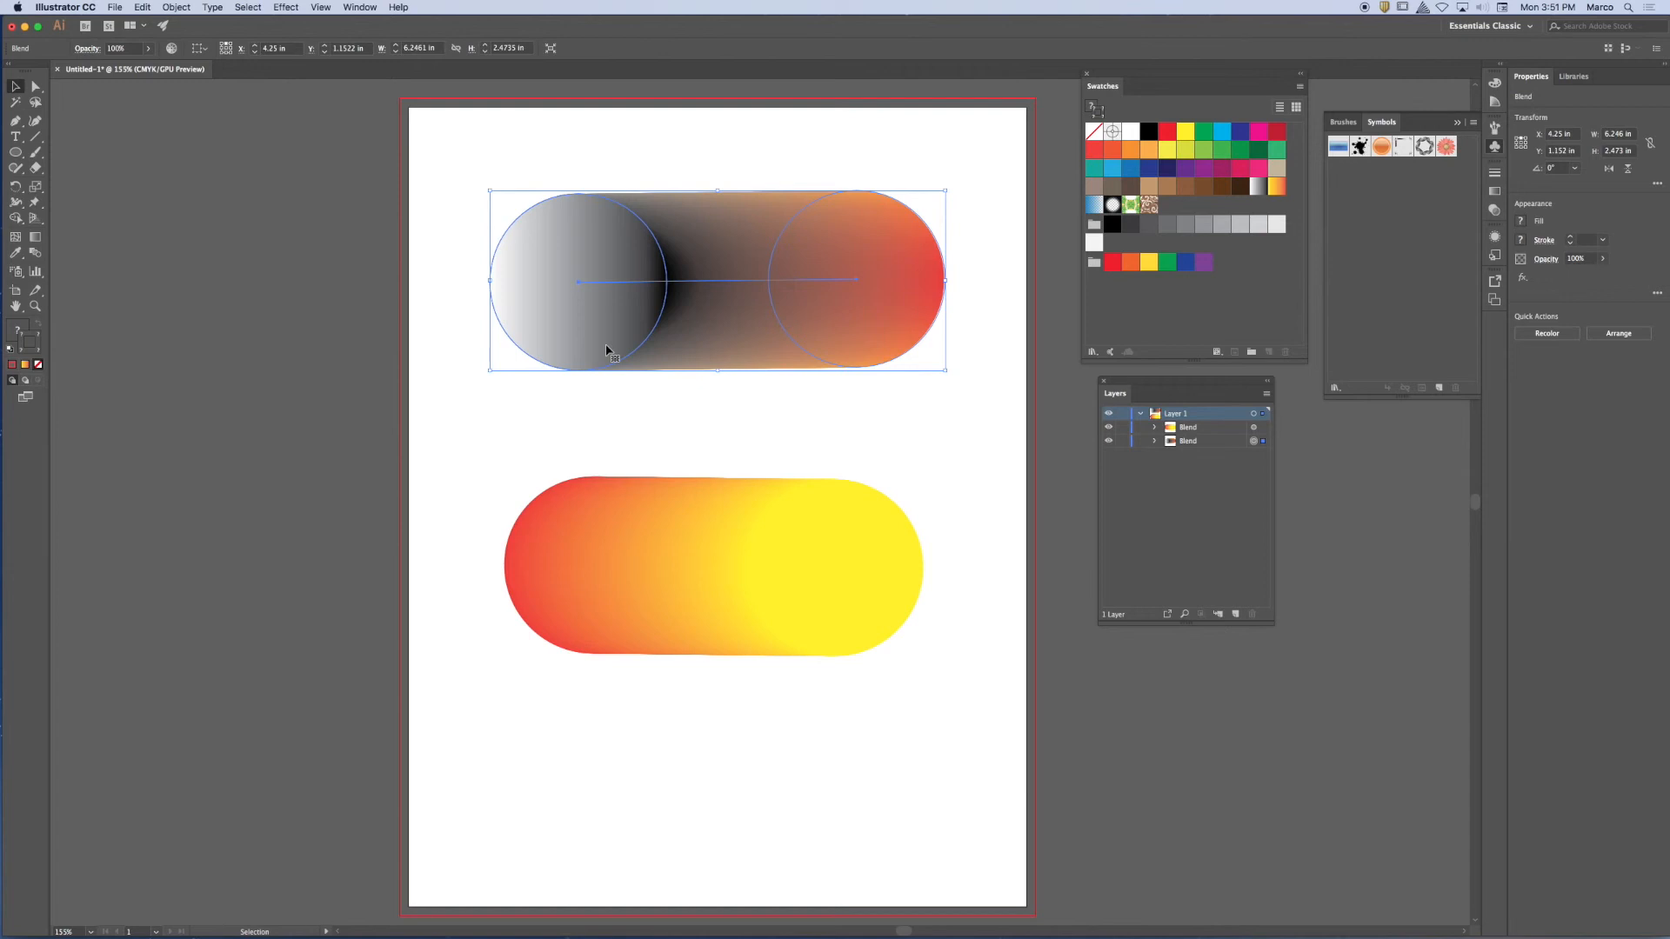
pyautogui.click(176, 7)
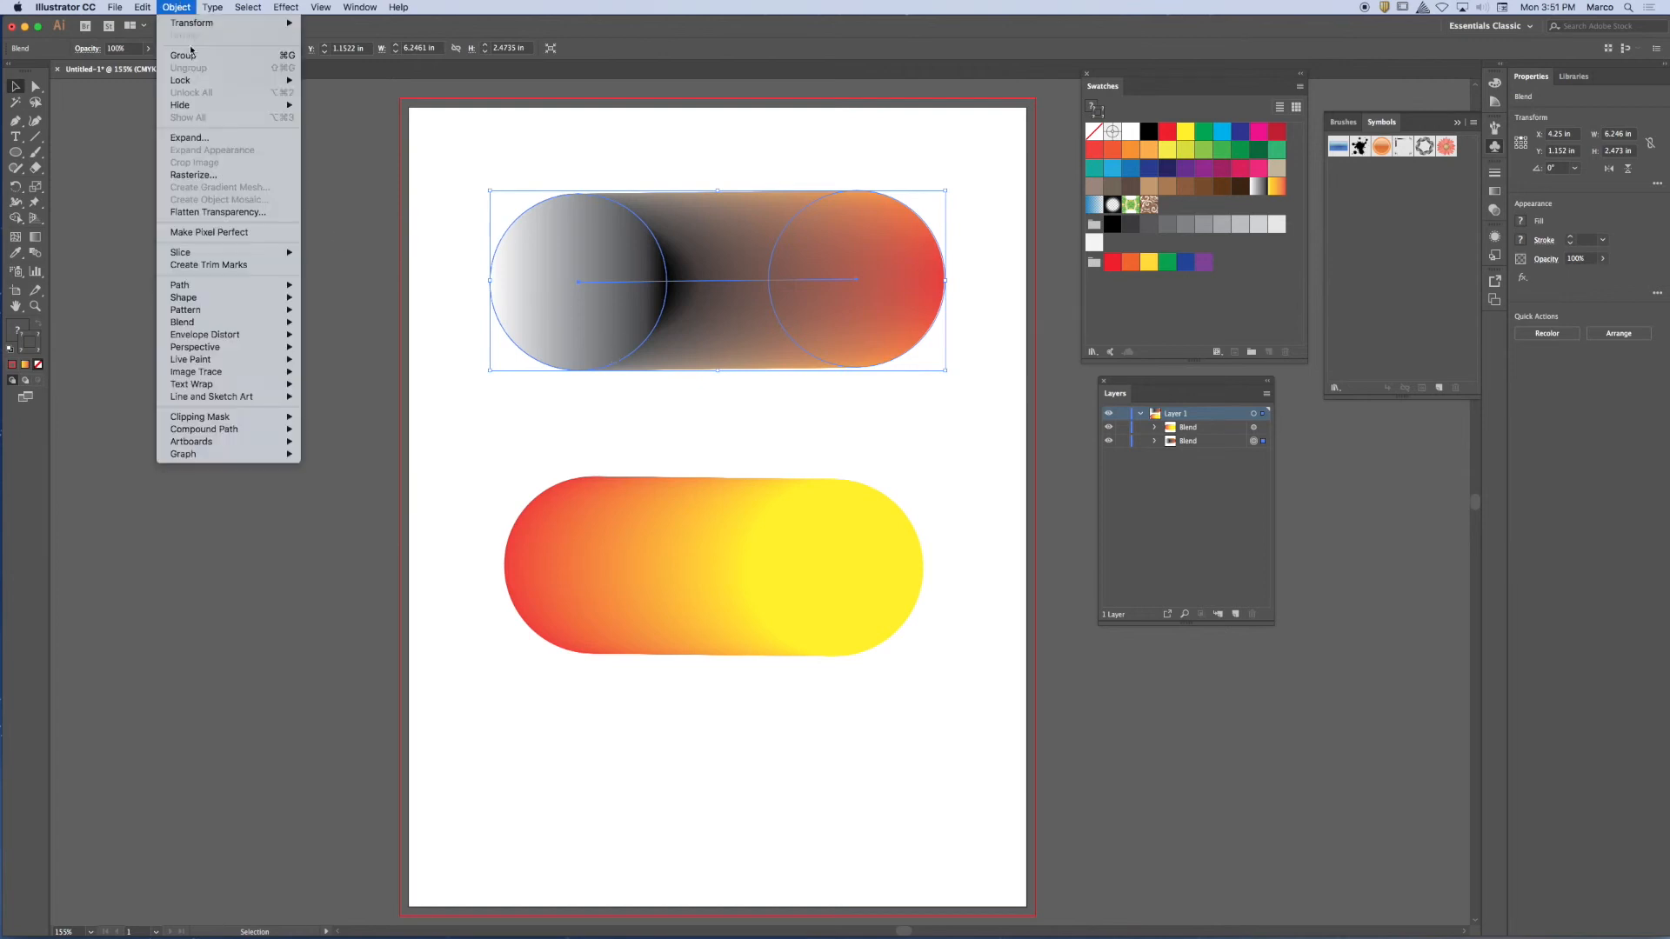
pyautogui.moveTo(235, 323)
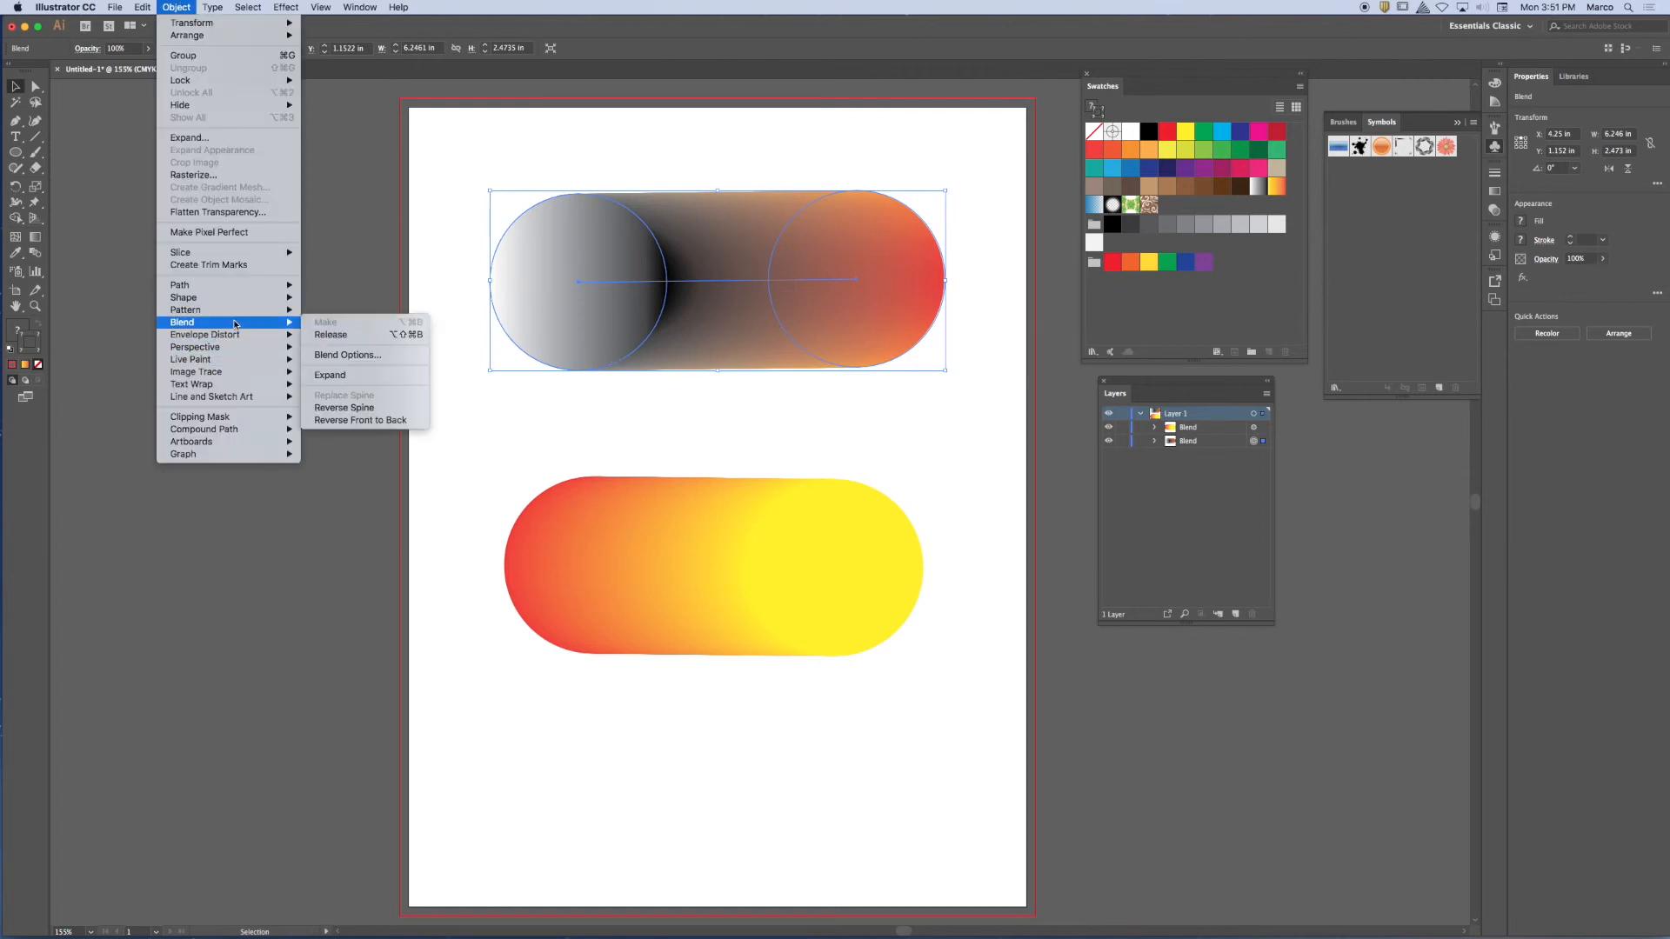
pyautogui.click(369, 355)
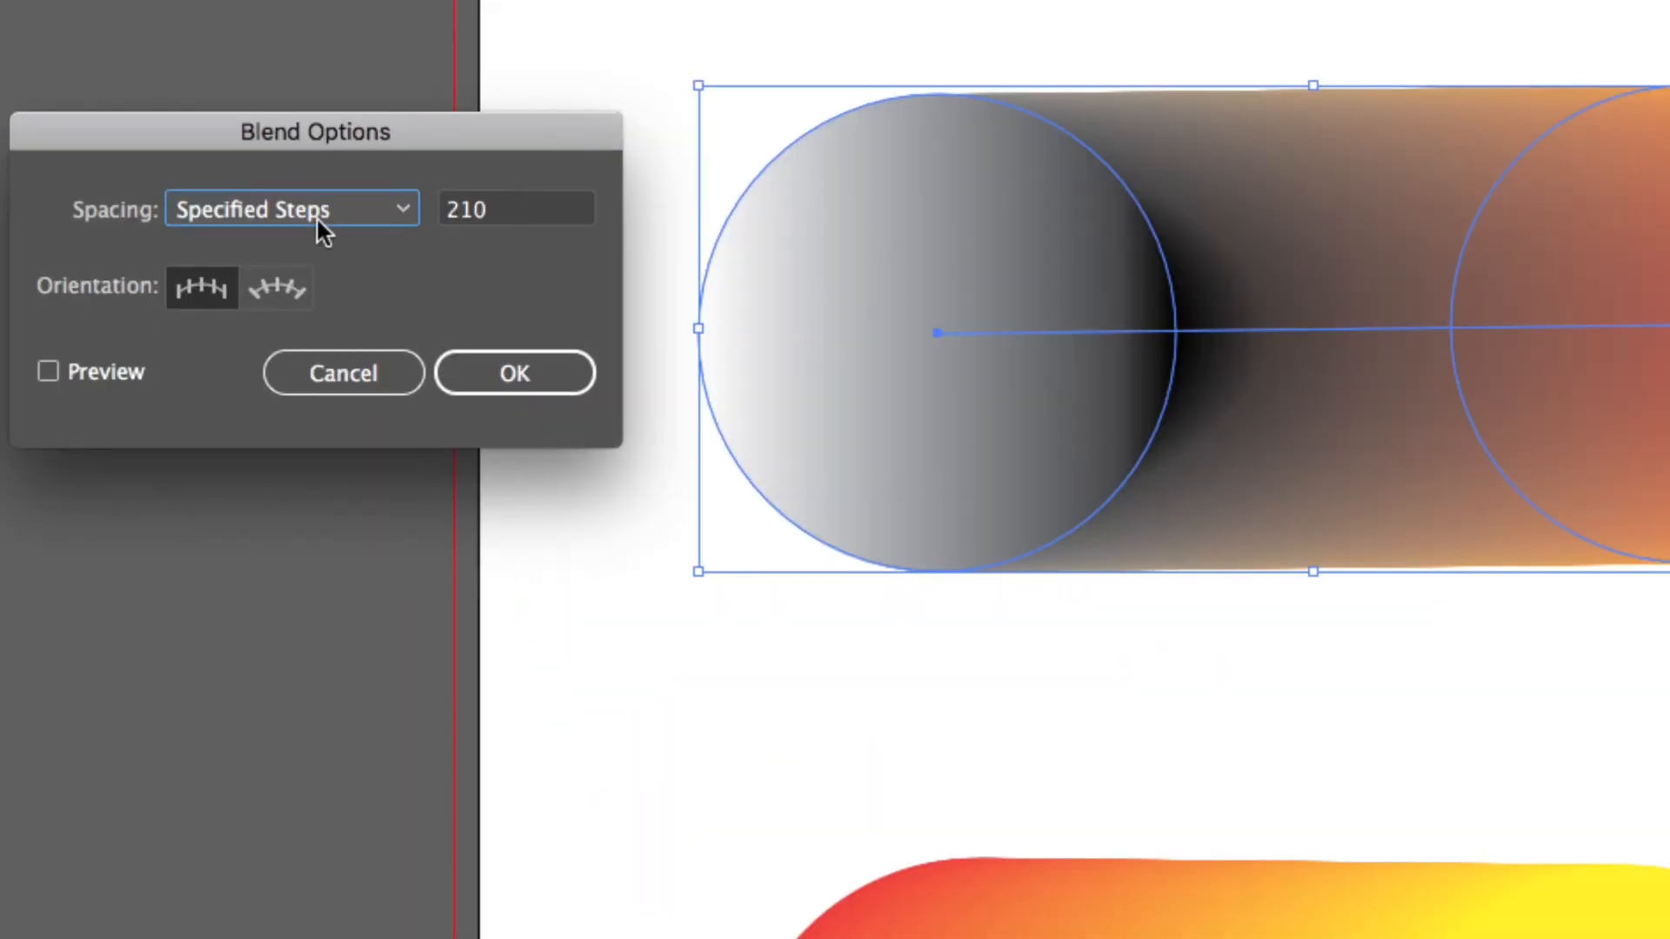
pyautogui.click(316, 215)
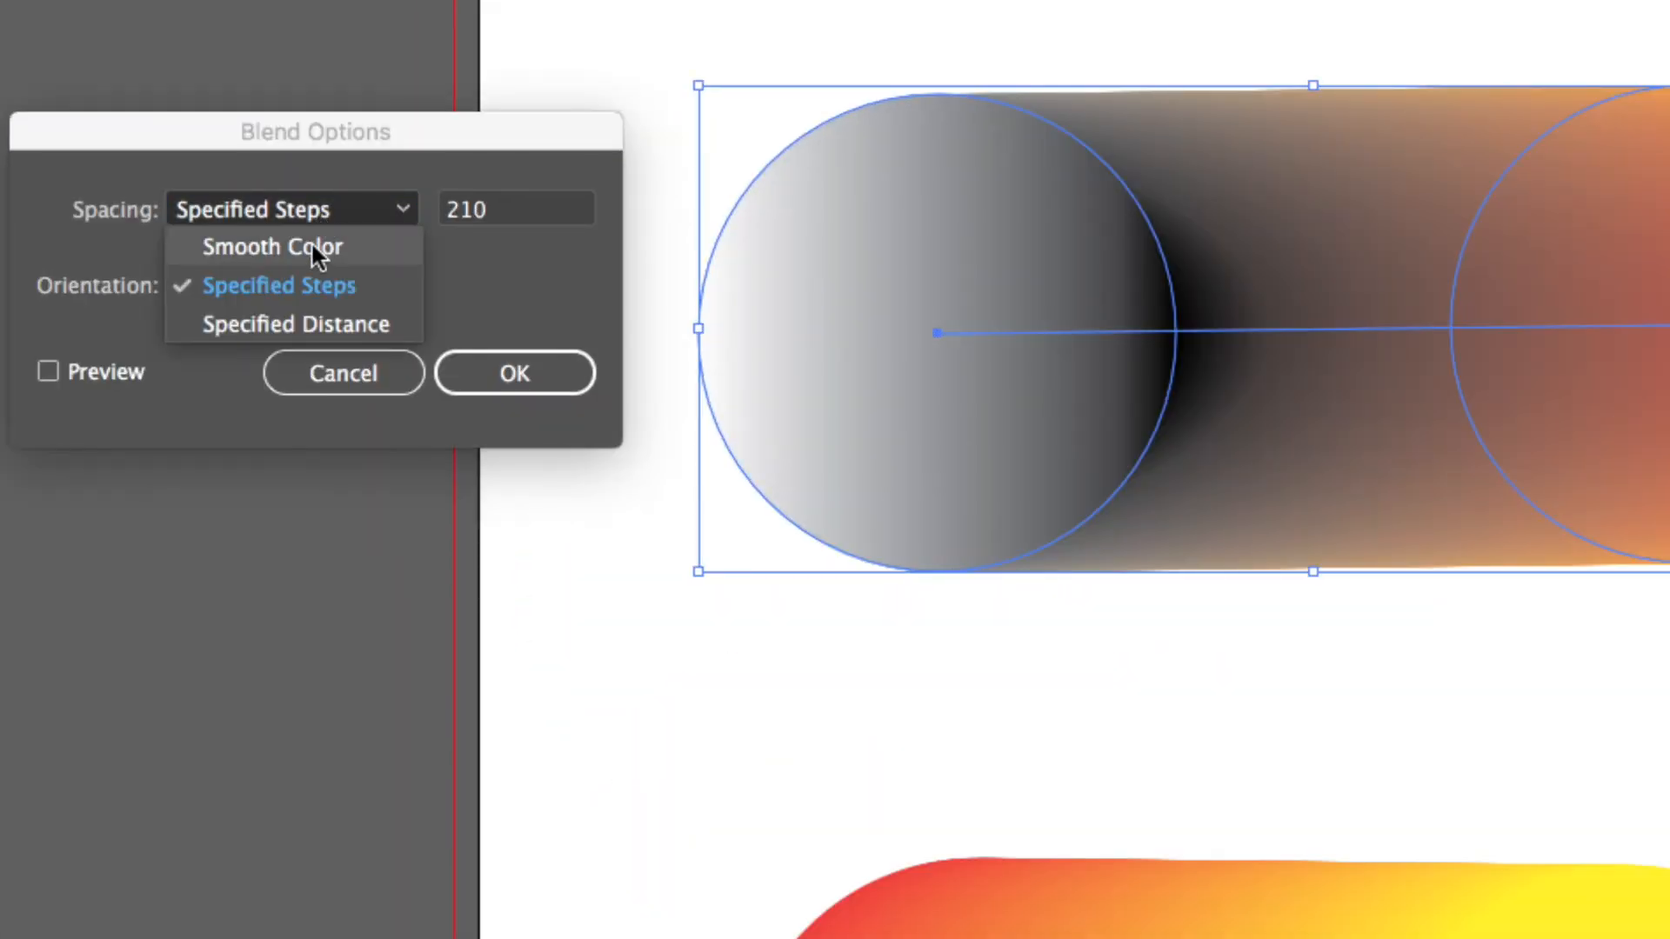
pyautogui.click(311, 242)
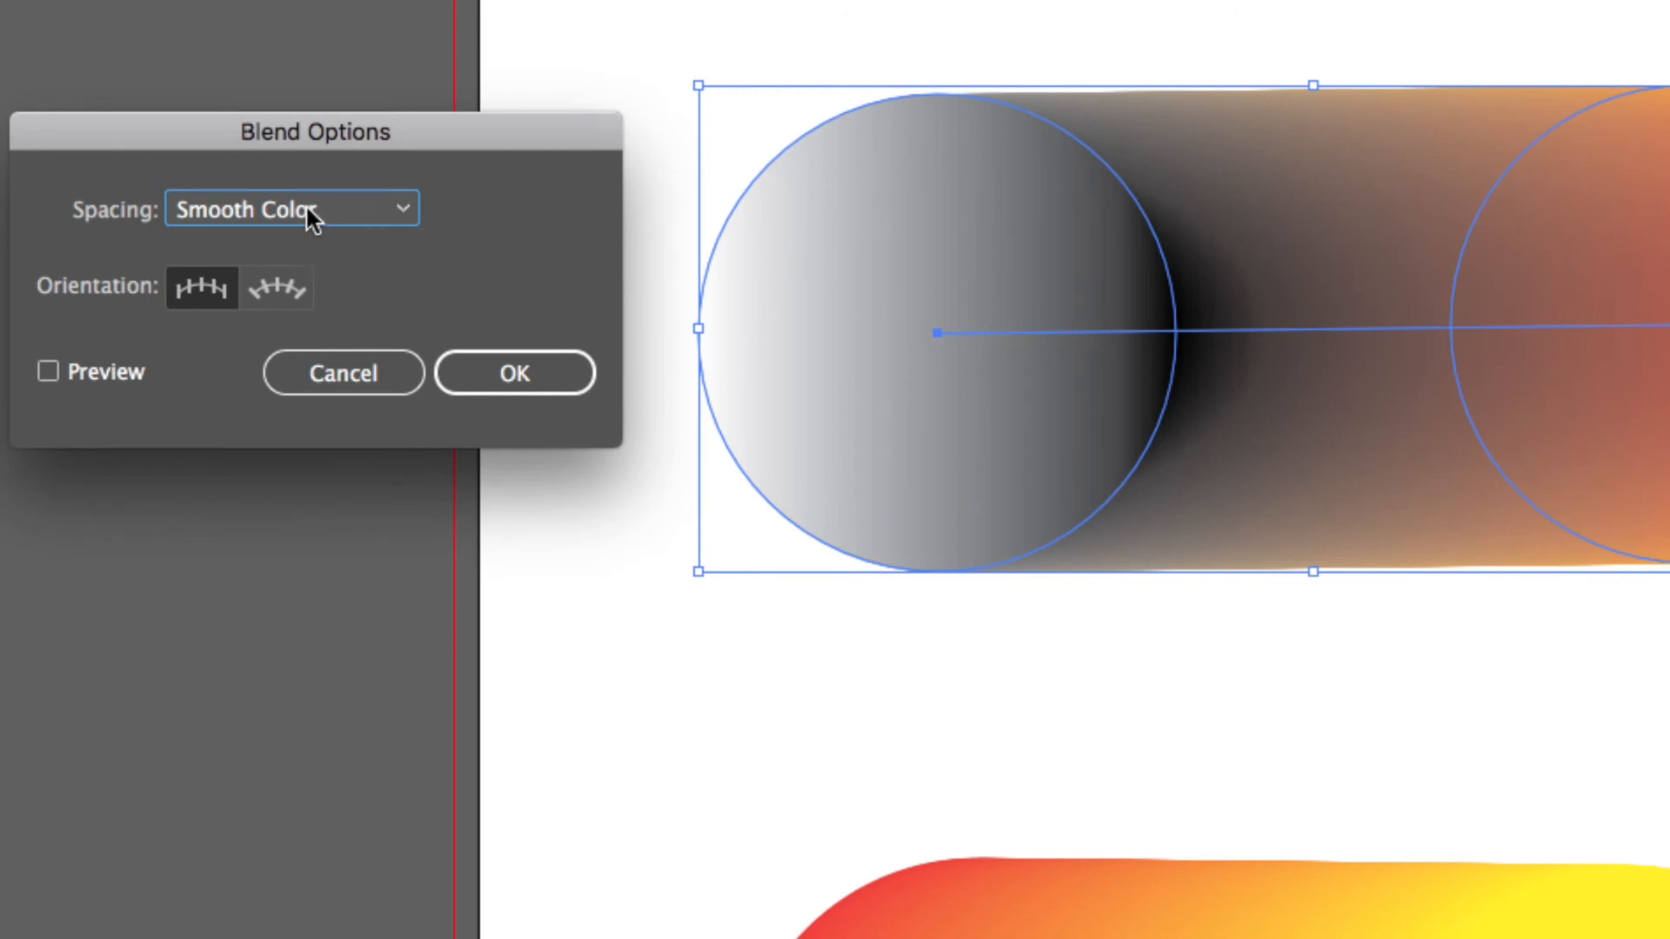
pyautogui.click(83, 364)
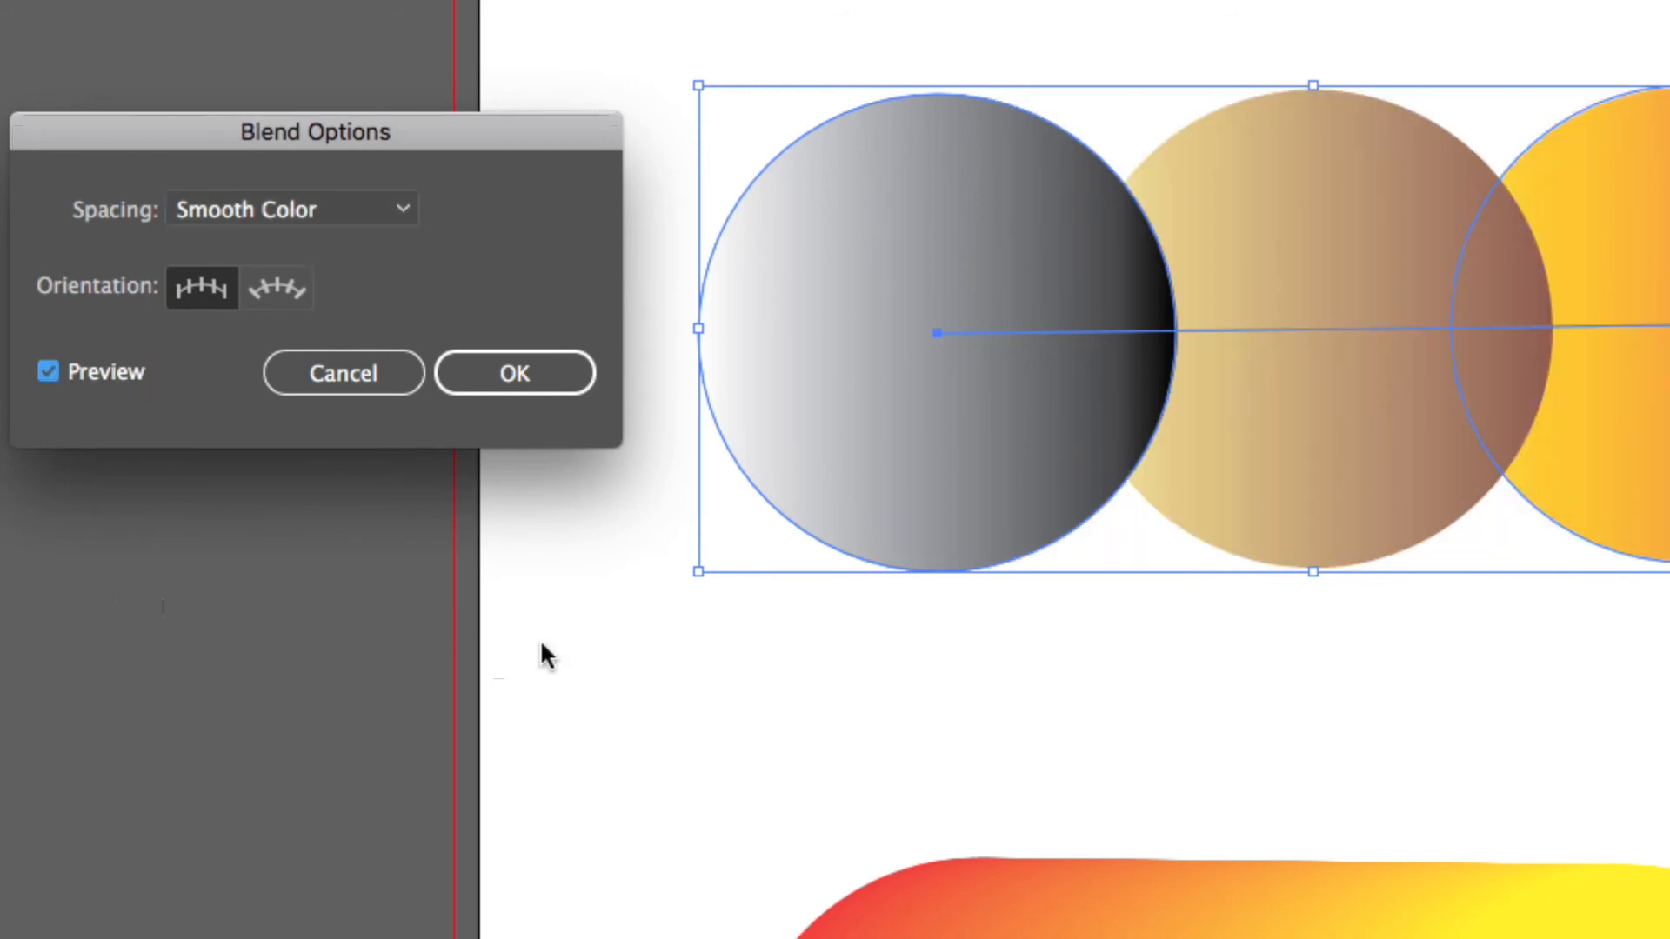
# Switch the upper blend's spacing back to Specified Steps, keeping 210 steps, and apply the options.
pyautogui.click(200, 214)
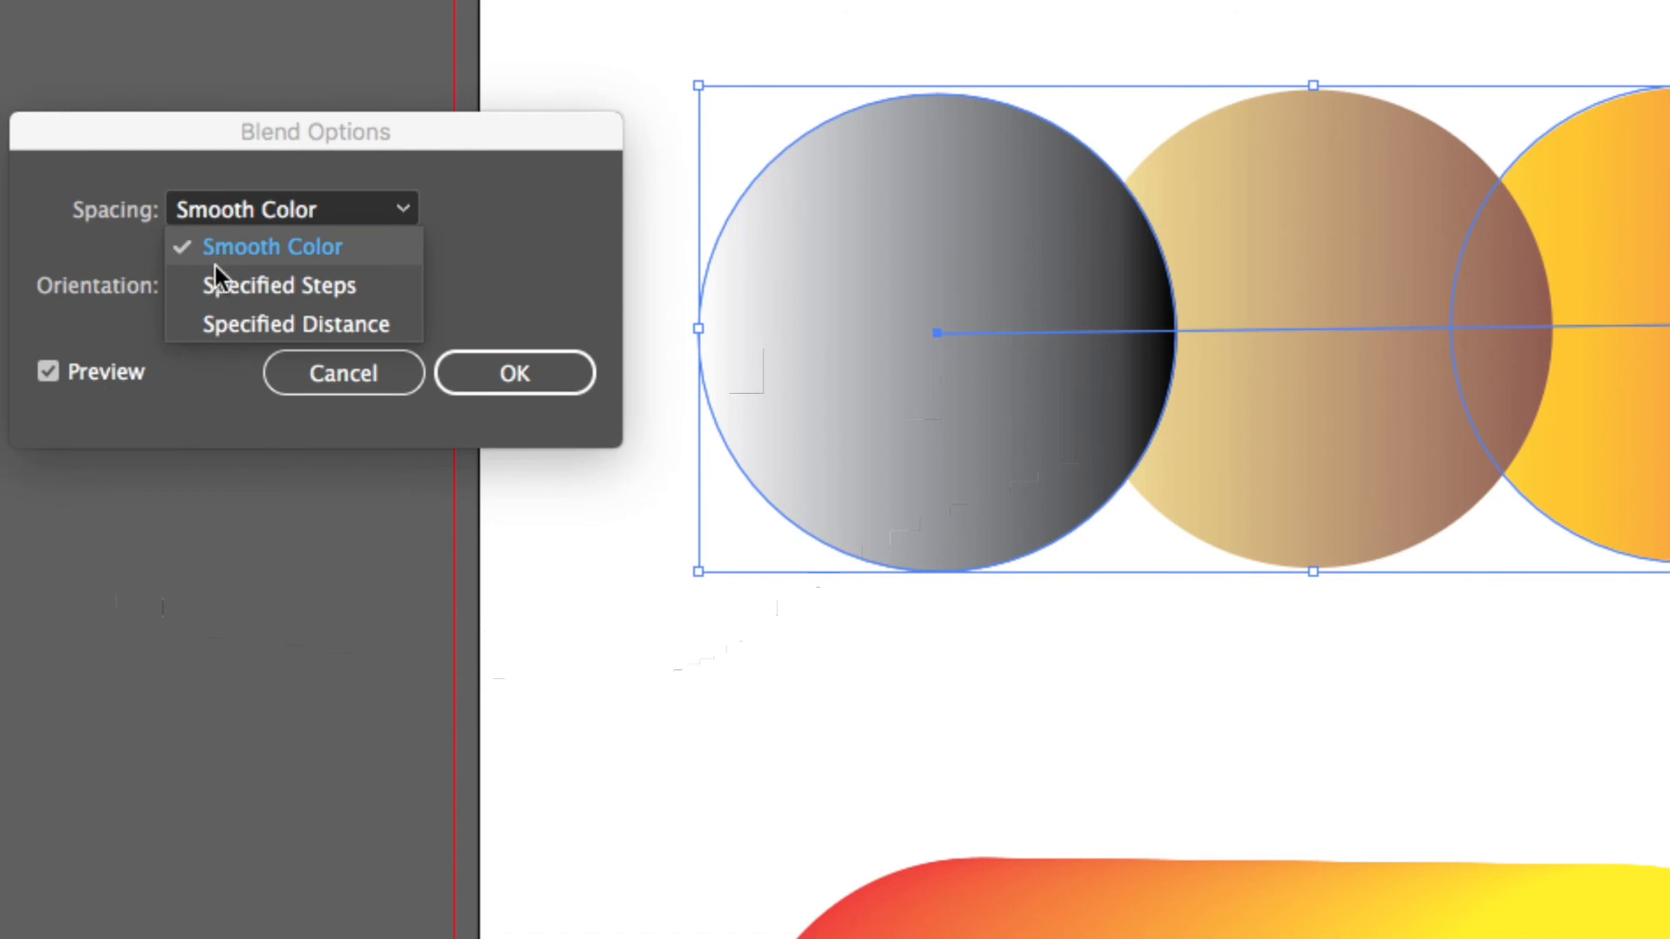
pyautogui.click(211, 285)
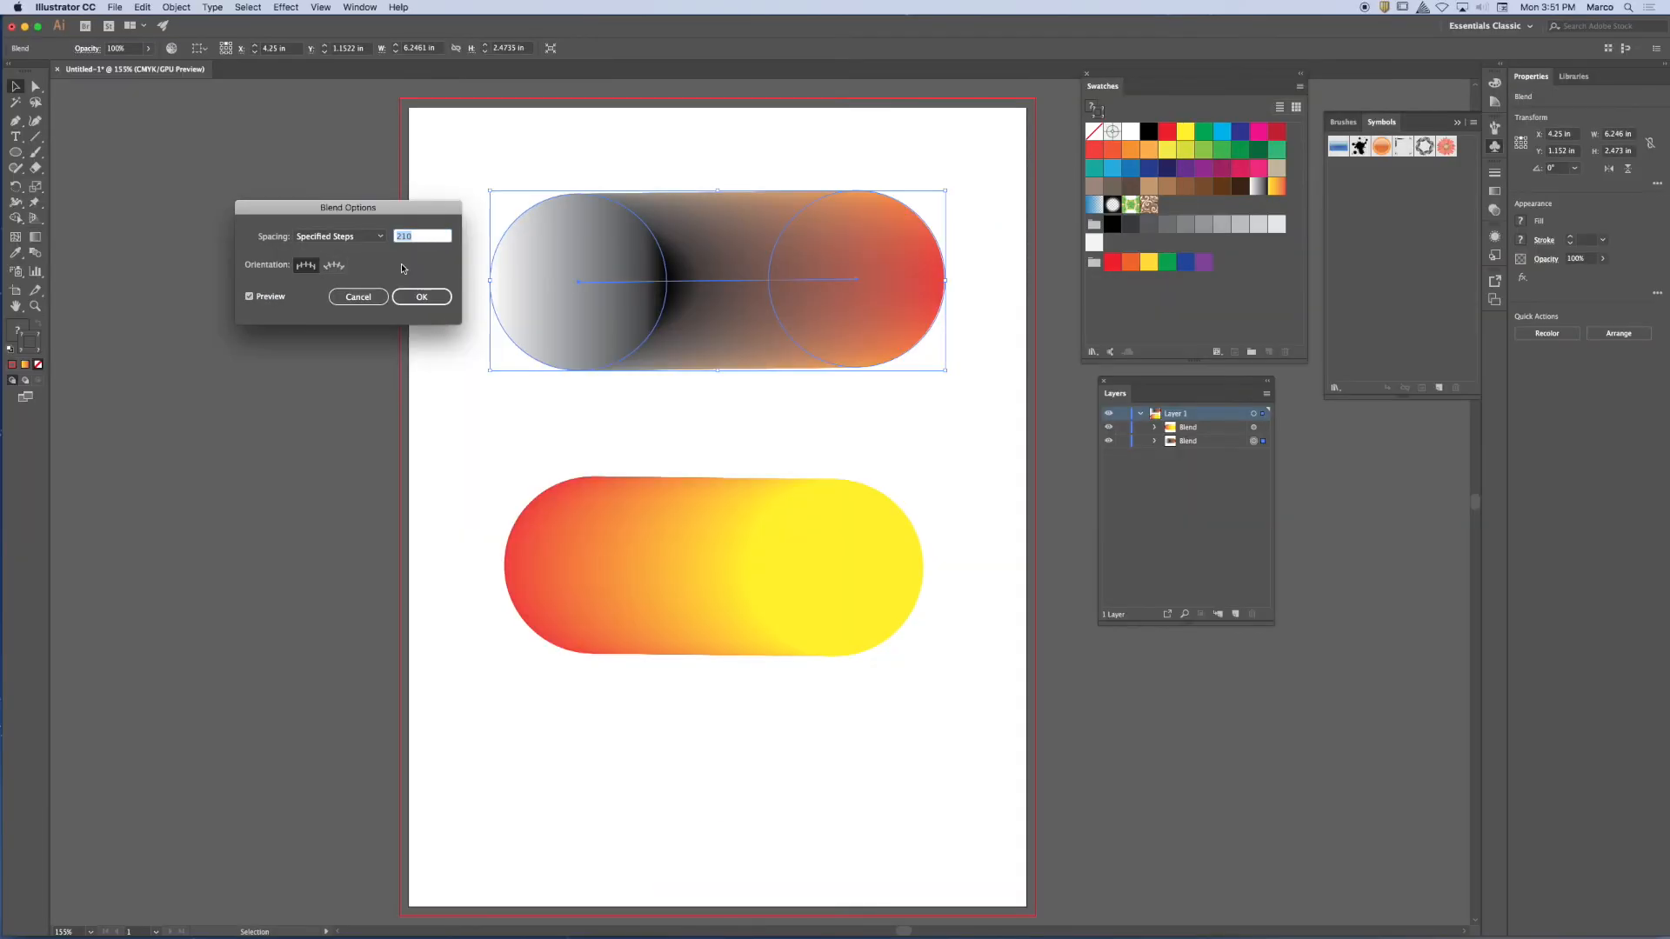
pyautogui.click(423, 297)
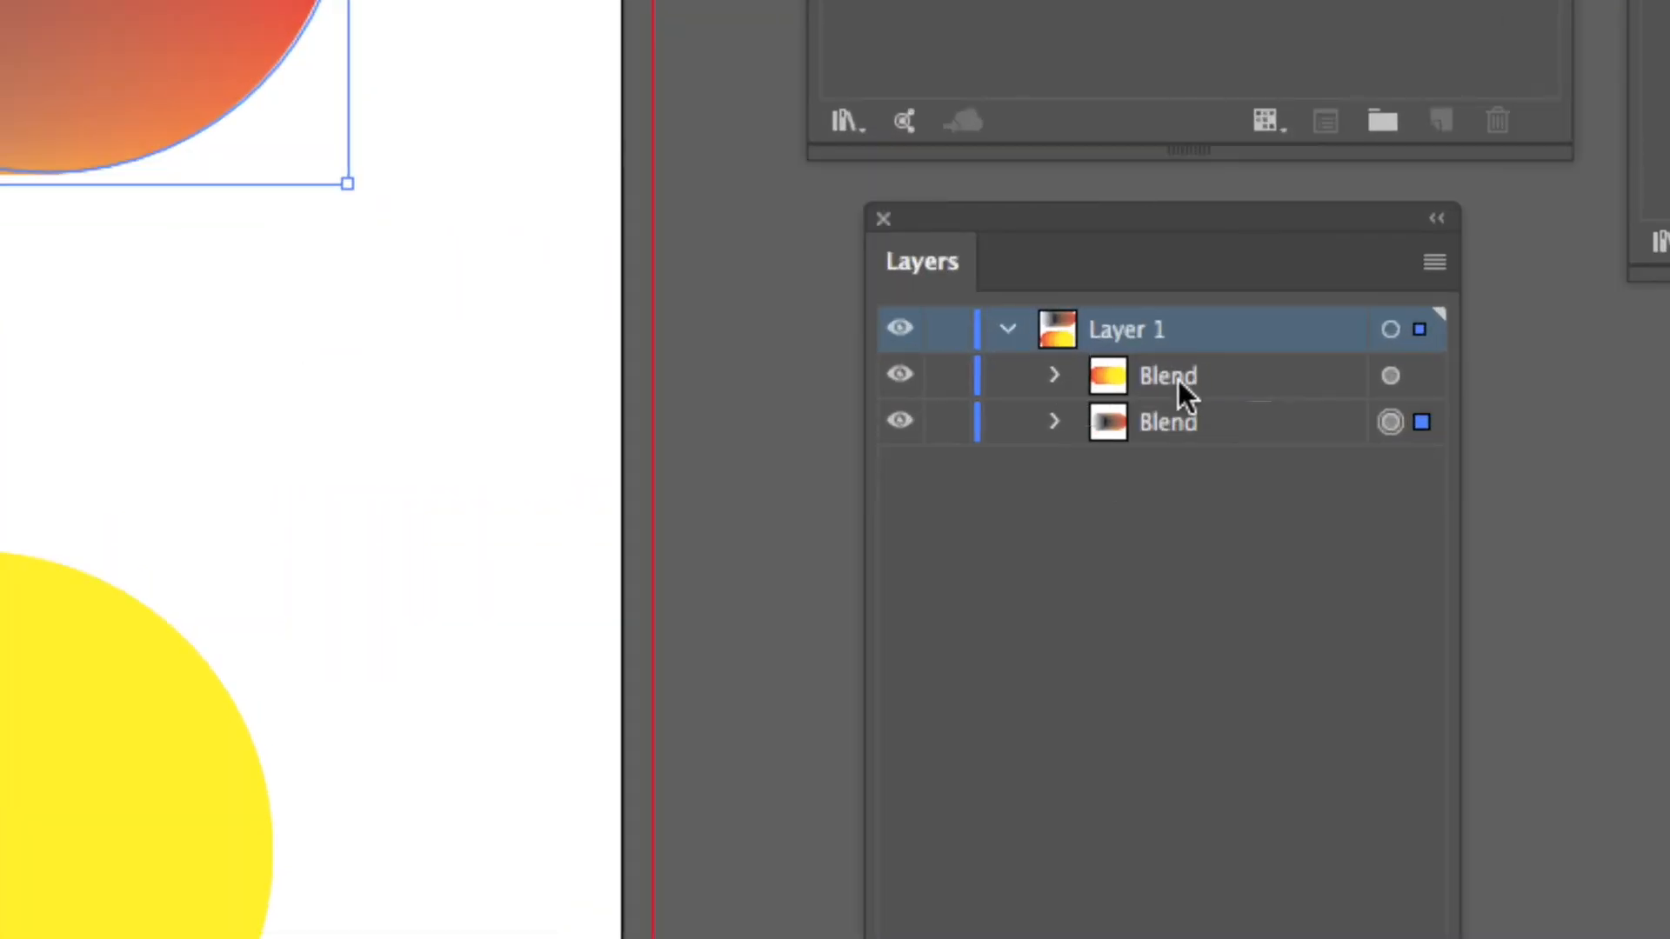
# Expand both blends under Layer 1 to show their paths and ellipses, and deselect the artwork.
pyautogui.click(1054, 375)
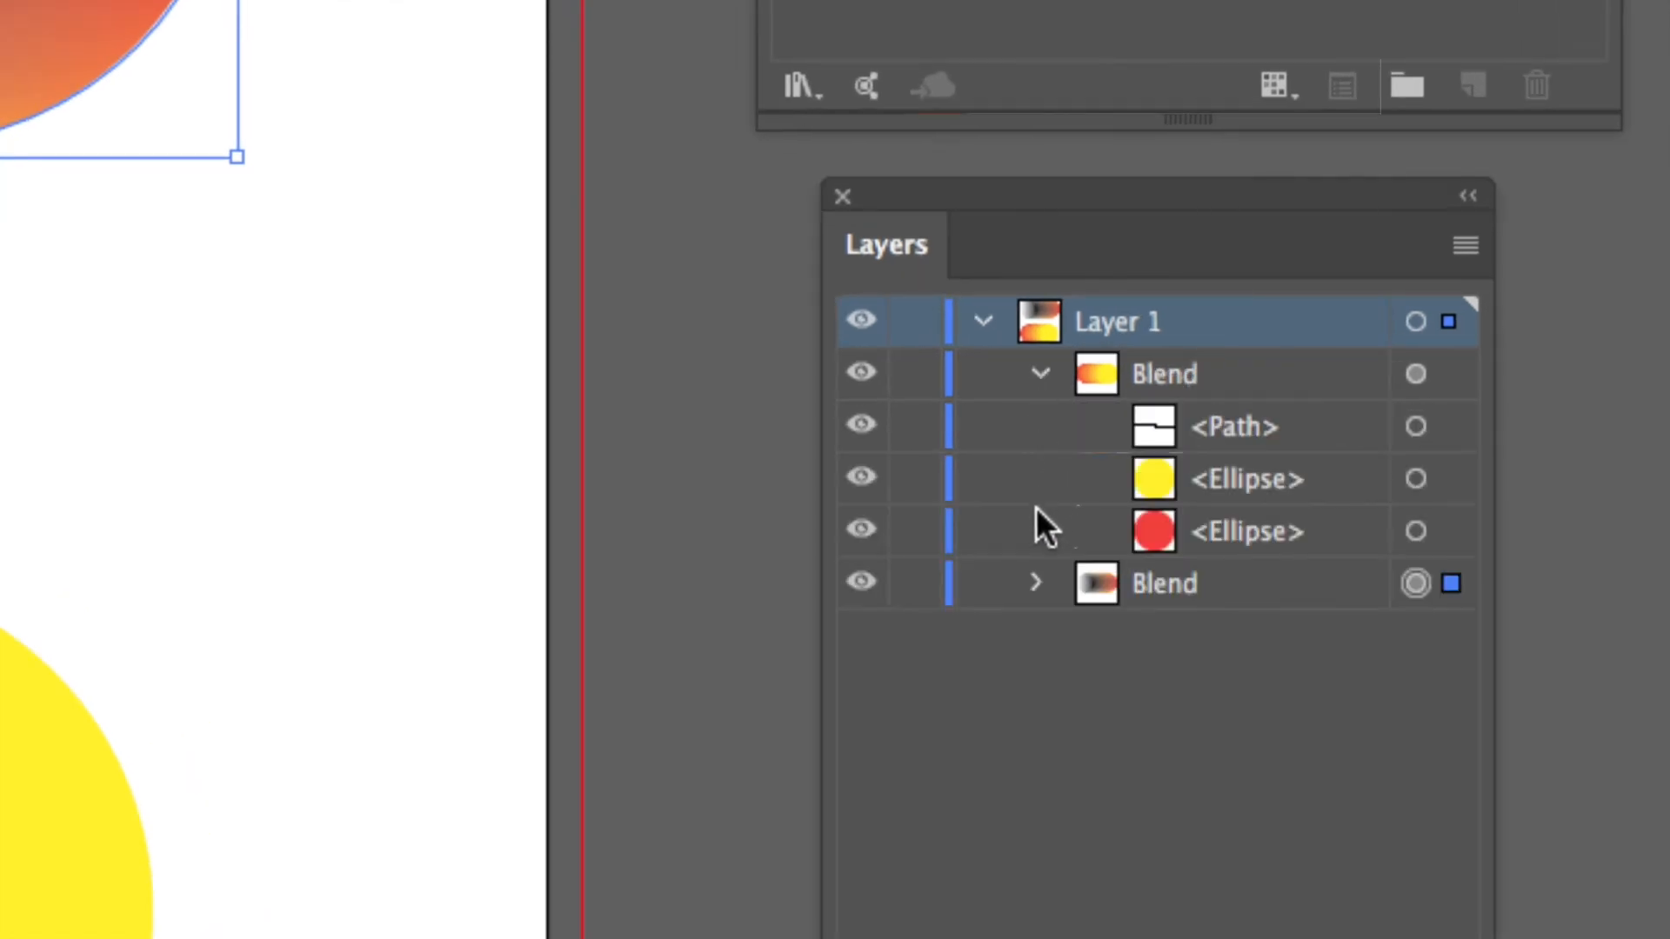
pyautogui.click(1034, 583)
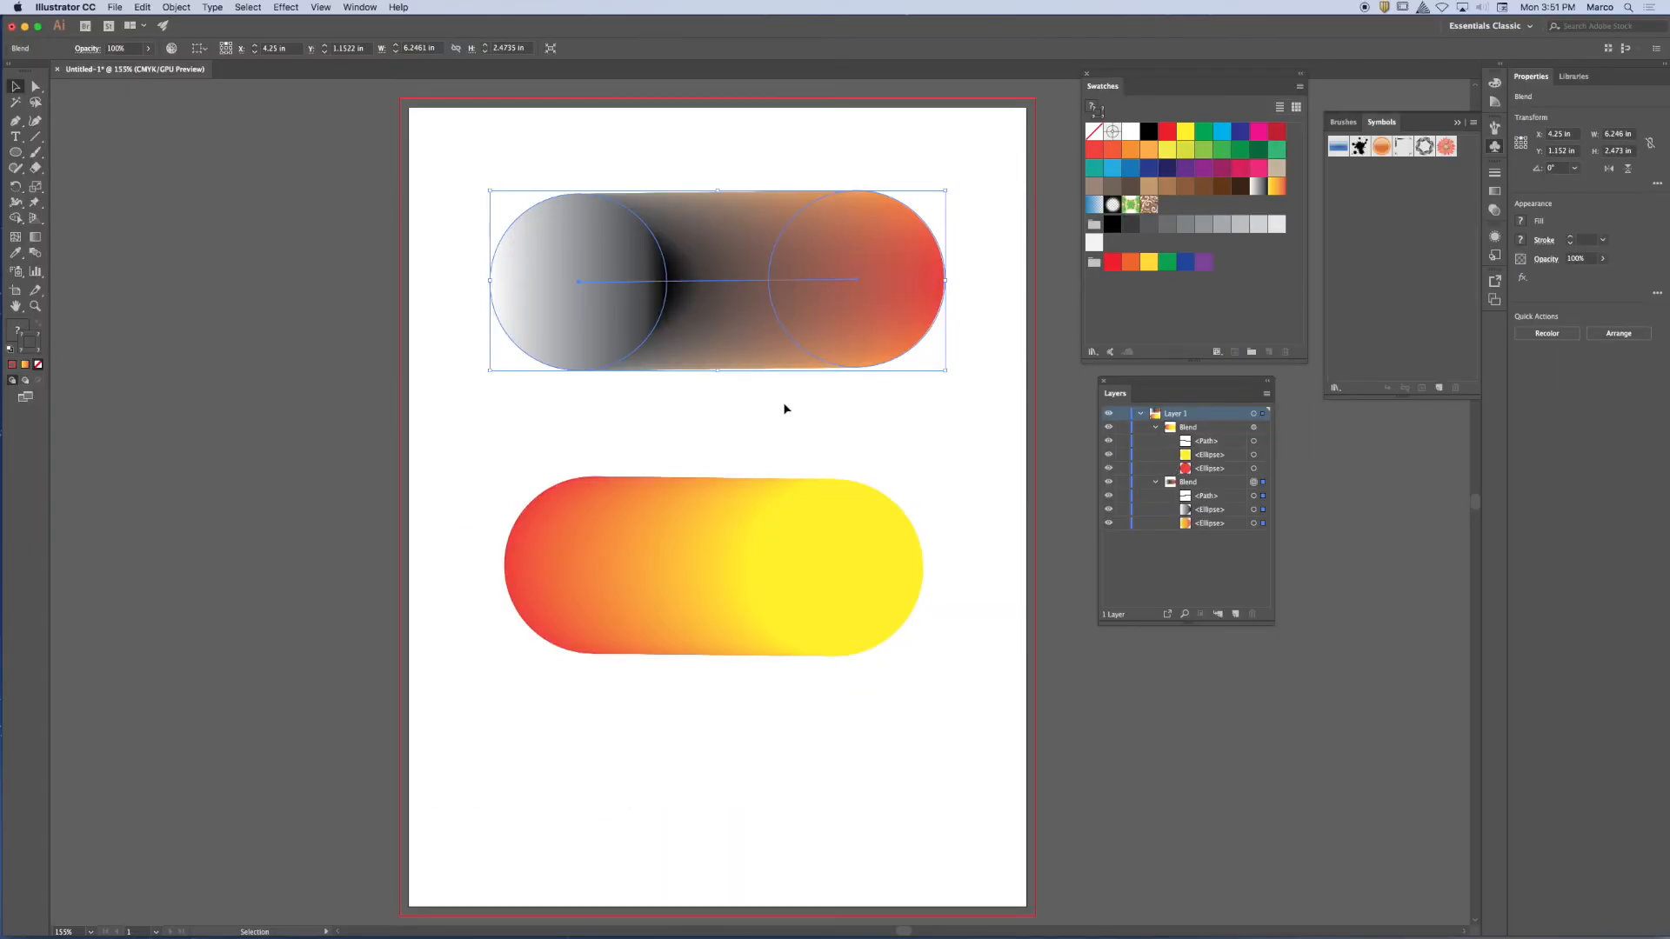
pyautogui.click(771, 392)
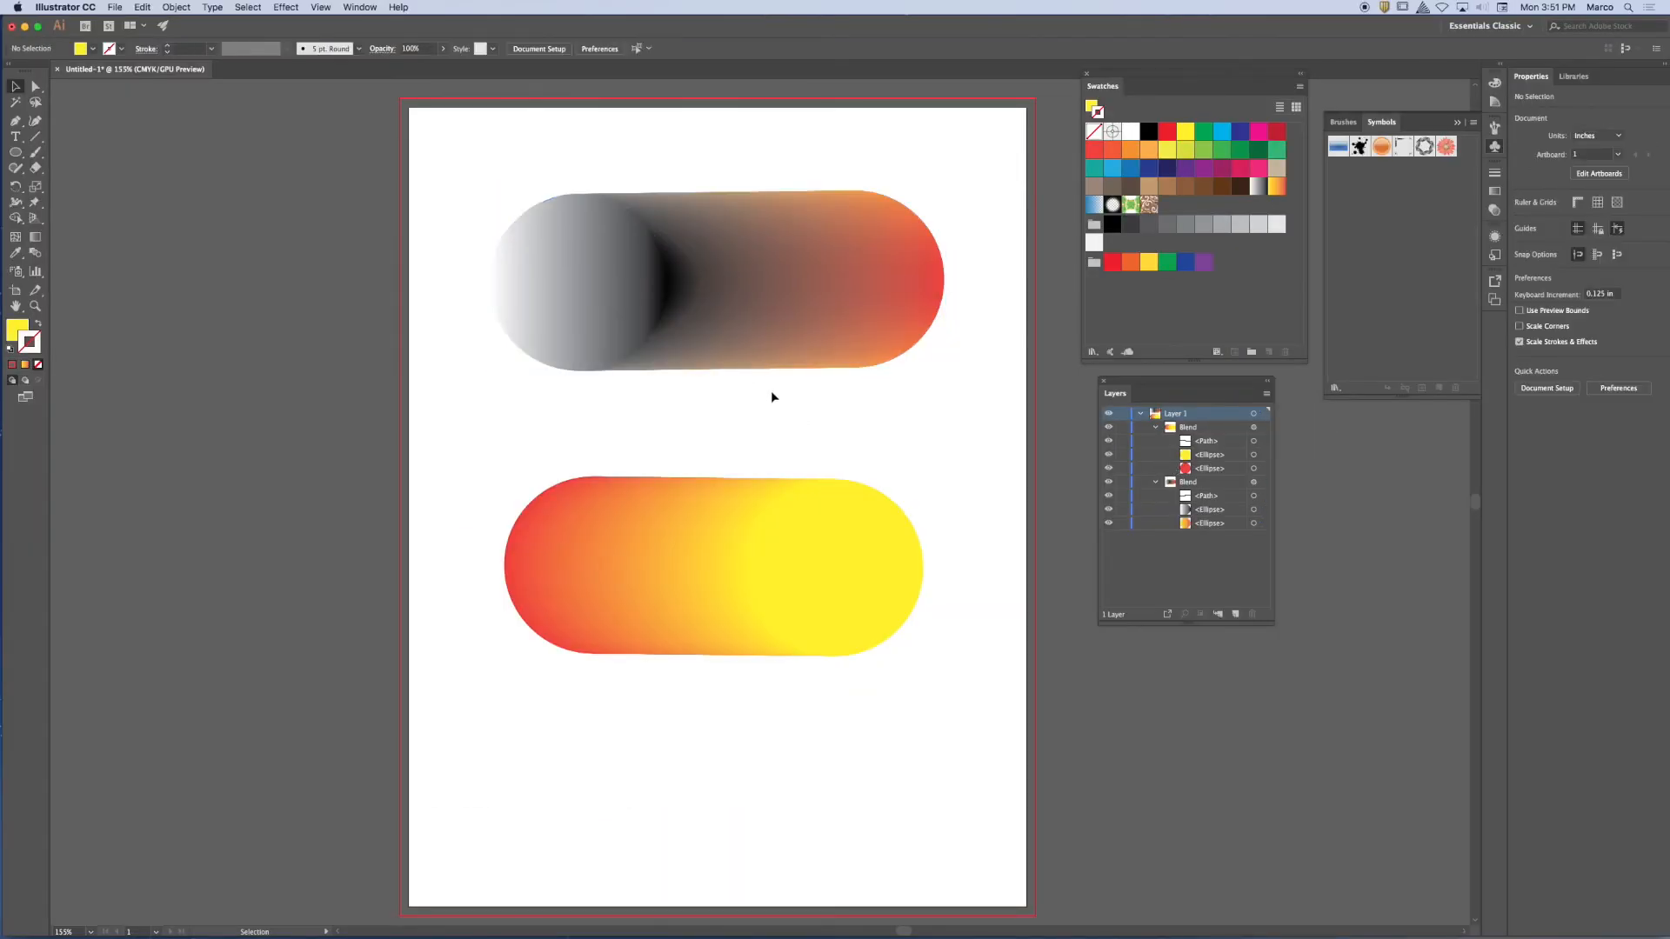